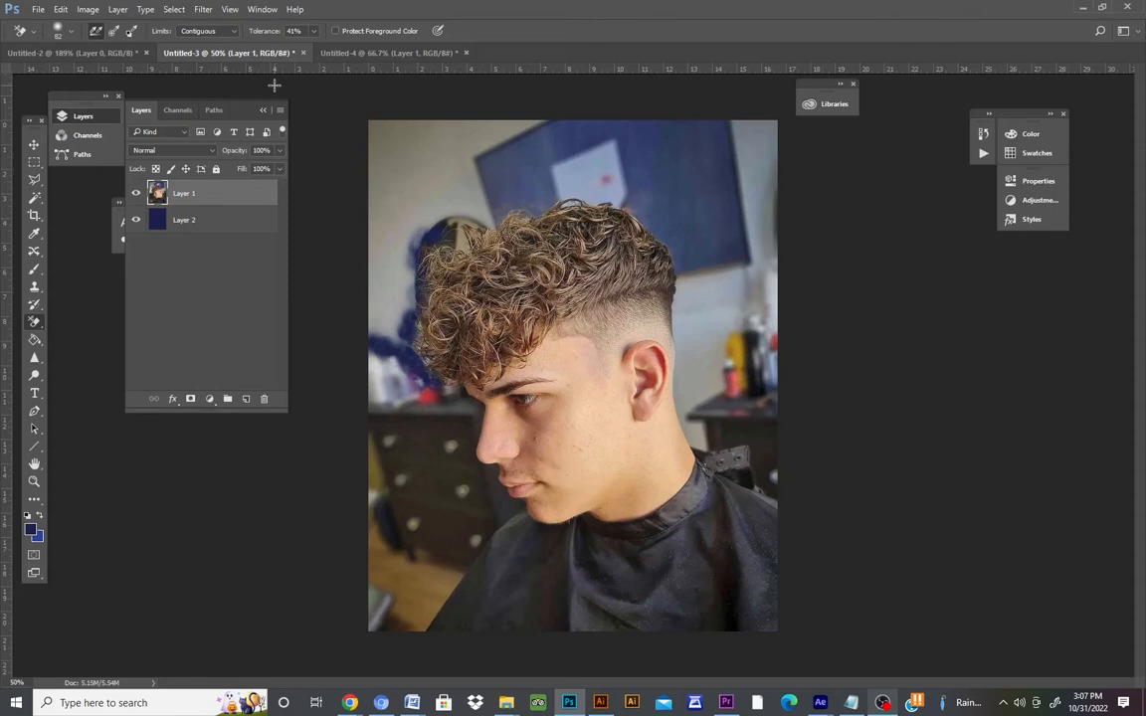
- Compare the portrait photos in the Untitled-3 and Untitled-4 documents, ending on the curly-haired man in Untitled-3
click(379, 52)
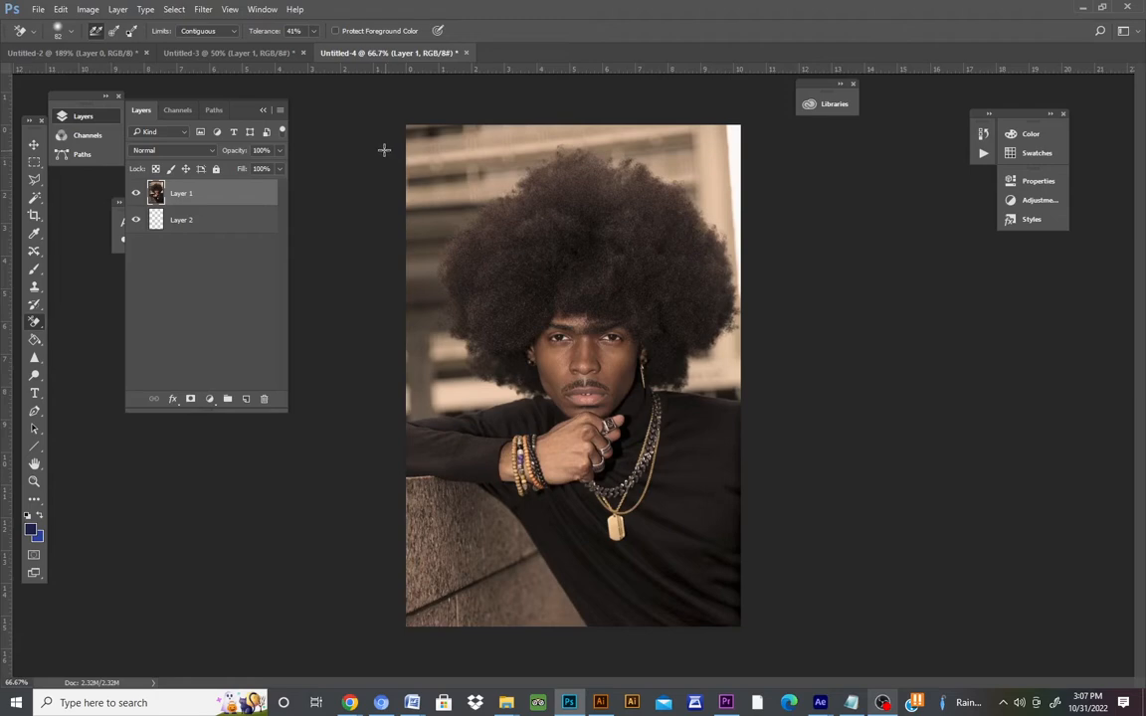
click(173, 53)
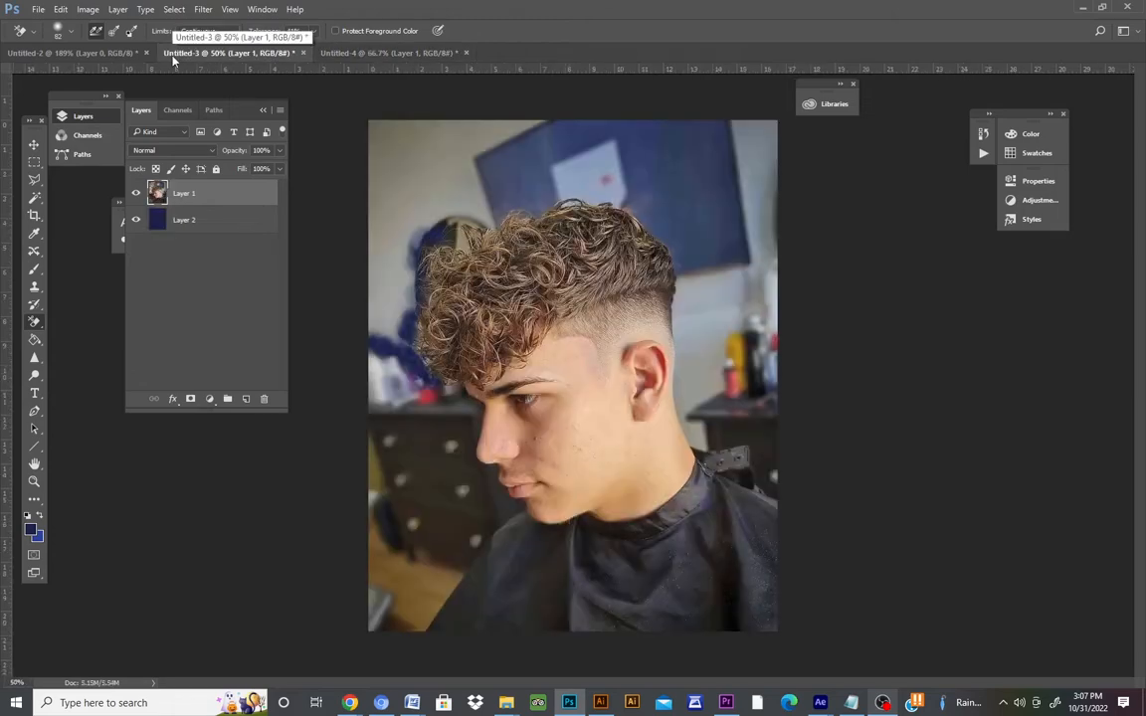
click(328, 53)
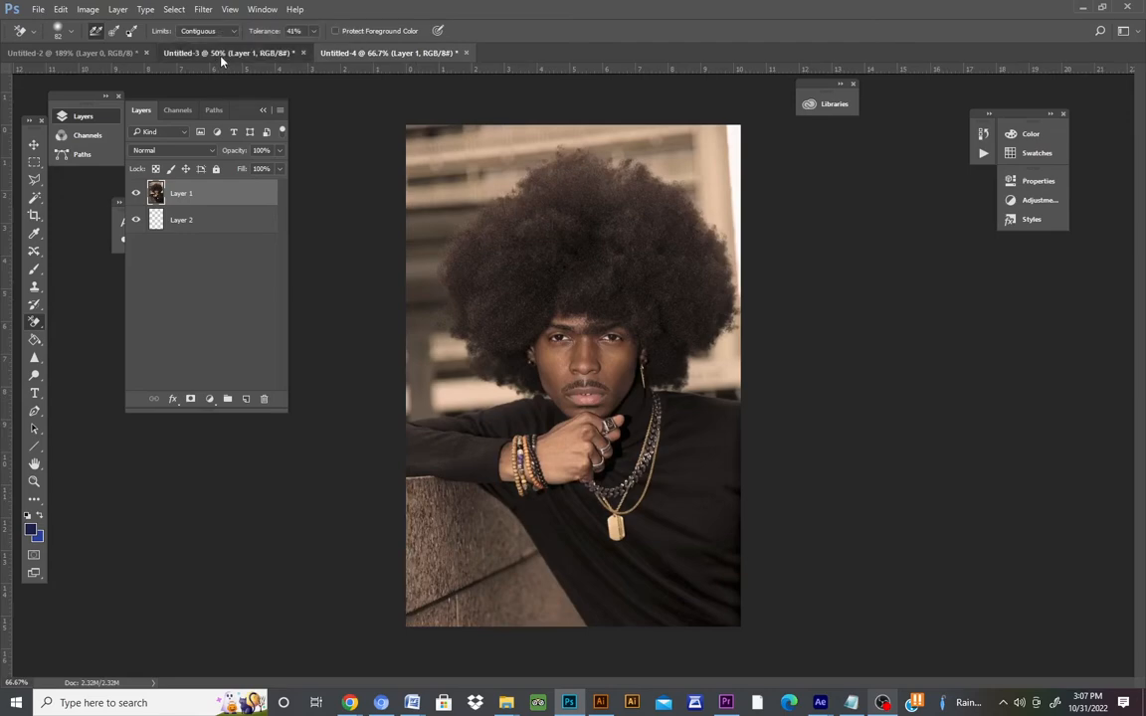
click(220, 55)
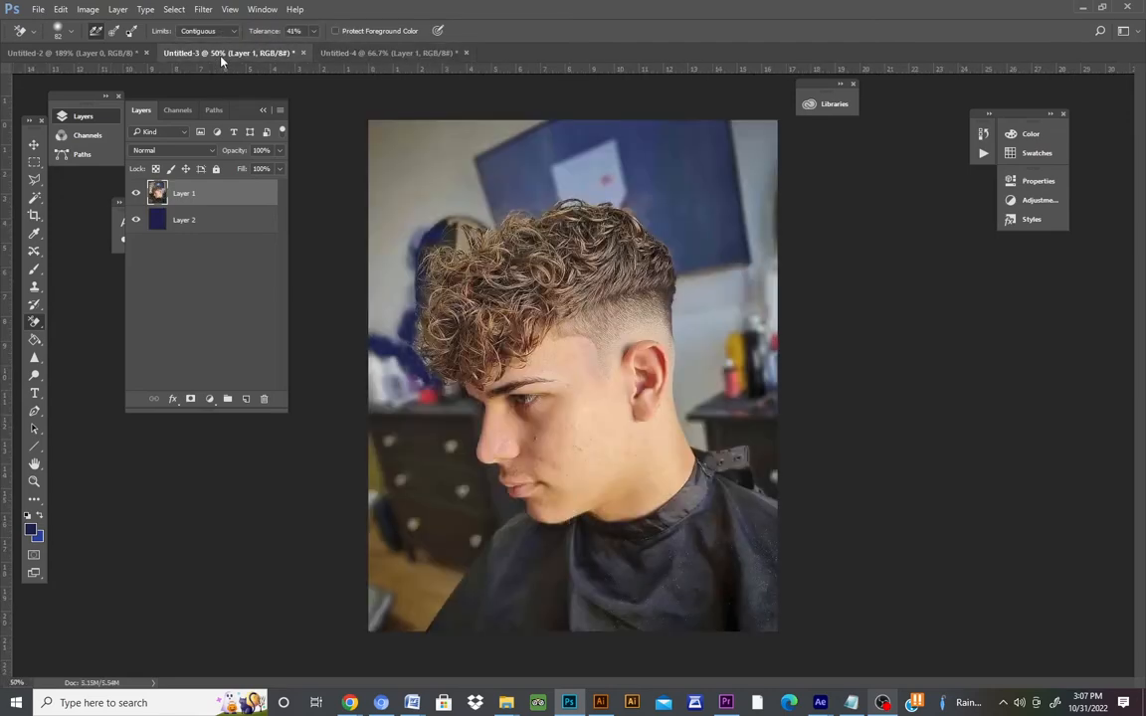
click(395, 54)
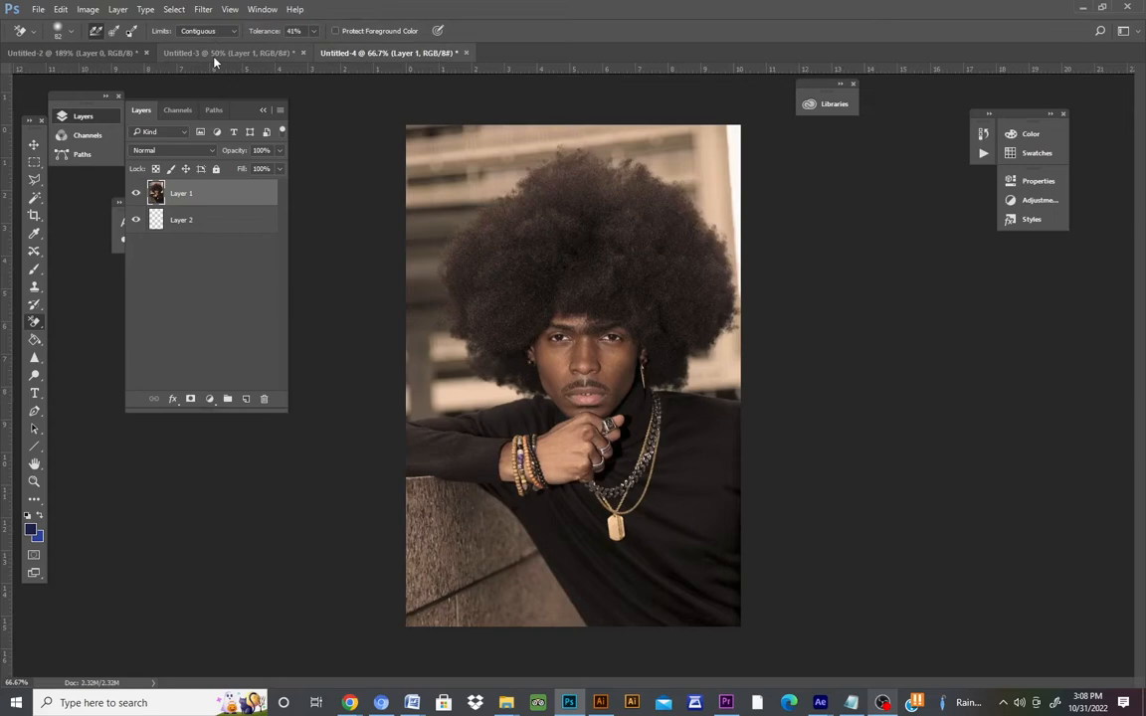
click(213, 57)
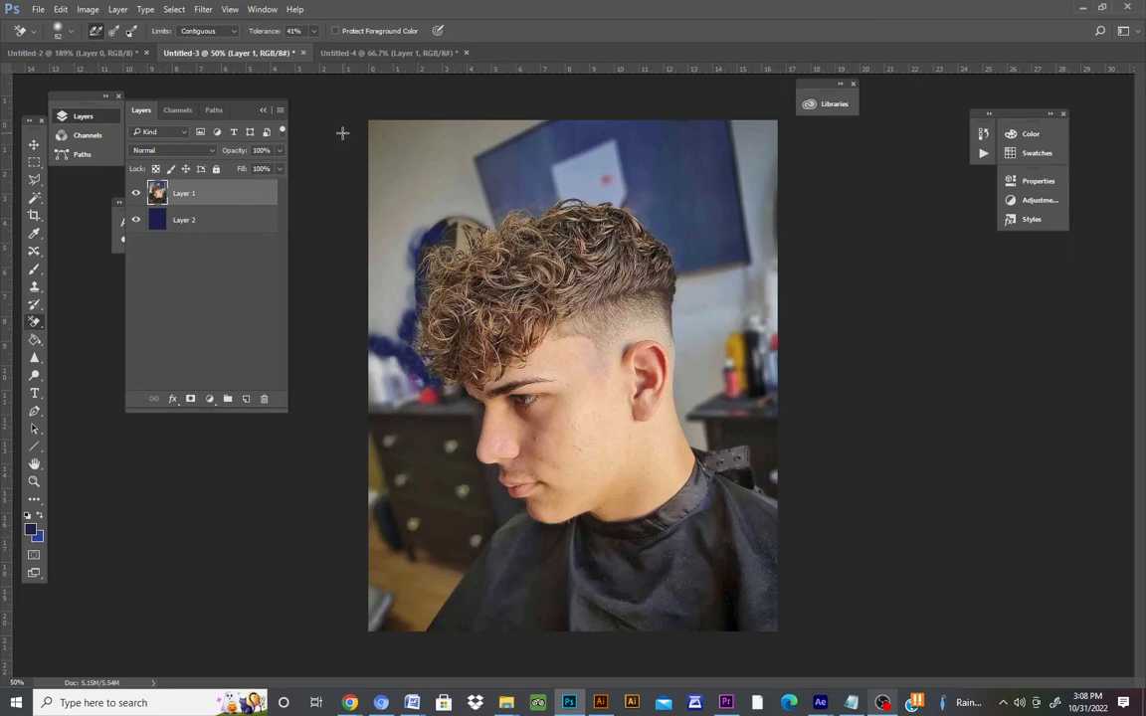
- Set up the Background Eraser Tool with a 45 px brush and 55% tolerance
right_click(34, 325)
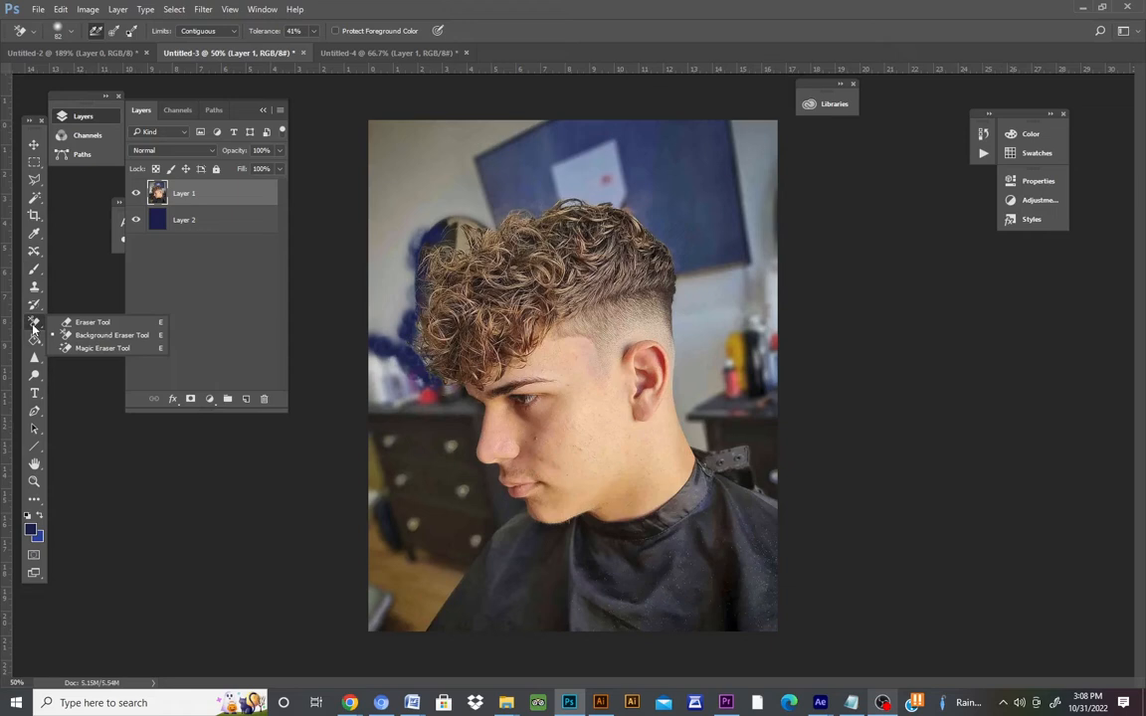
click(105, 338)
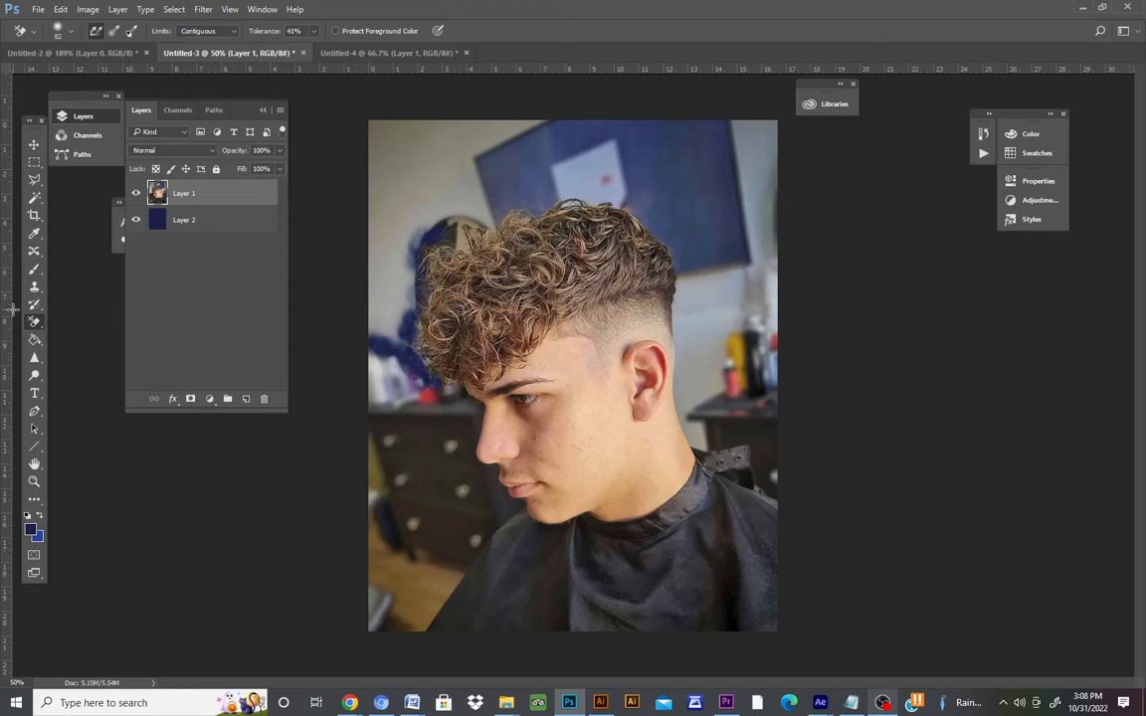
click(68, 31)
click(72, 70)
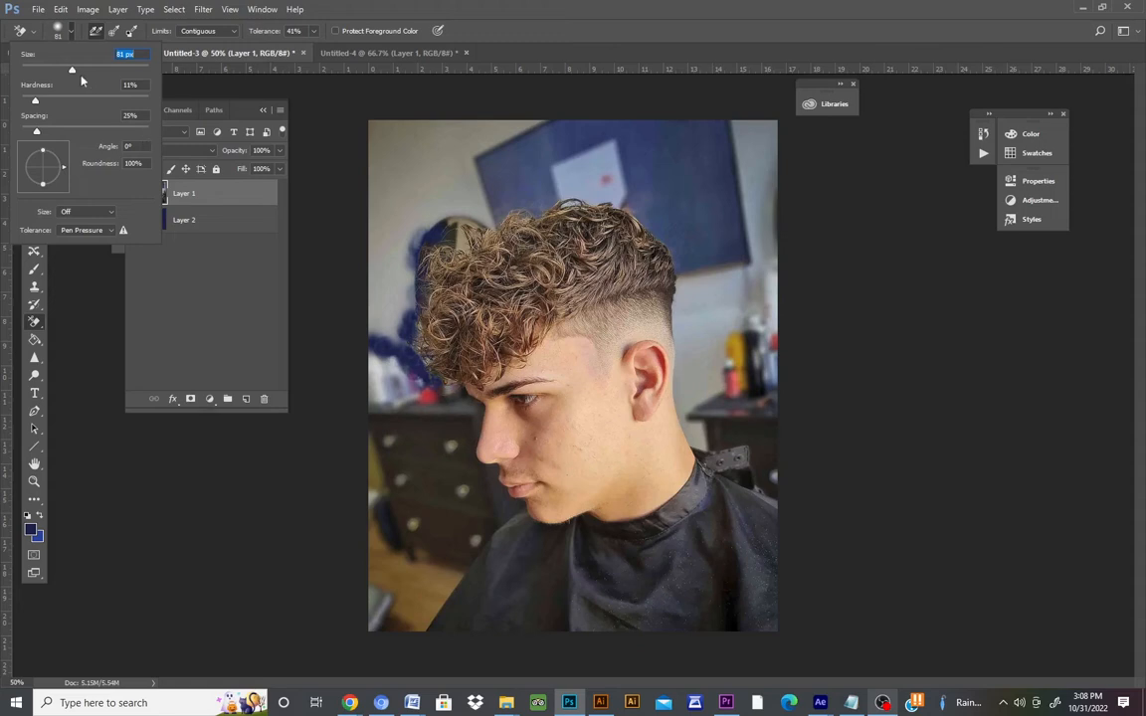
drag(59, 71, 40, 75)
drag(37, 76, 45, 74)
click(314, 31)
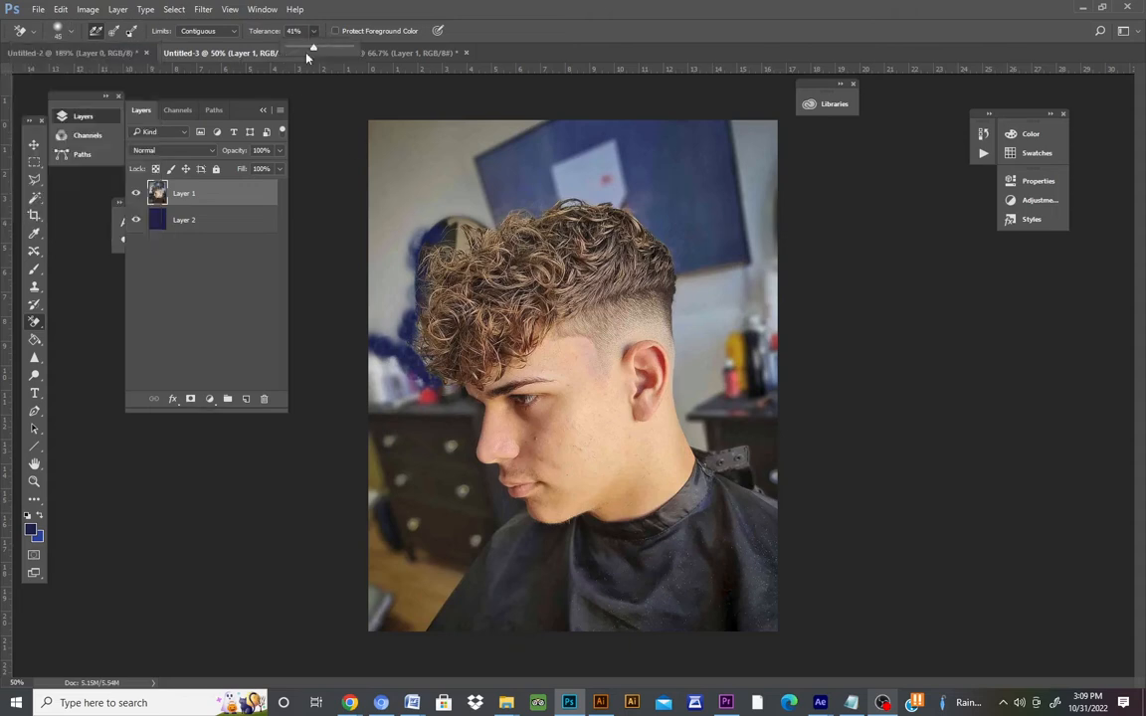
drag(312, 52, 317, 53)
- Erase the background on Layer 1 closely around the curly hair, from the forehead over the top to the back of the head
click(459, 406)
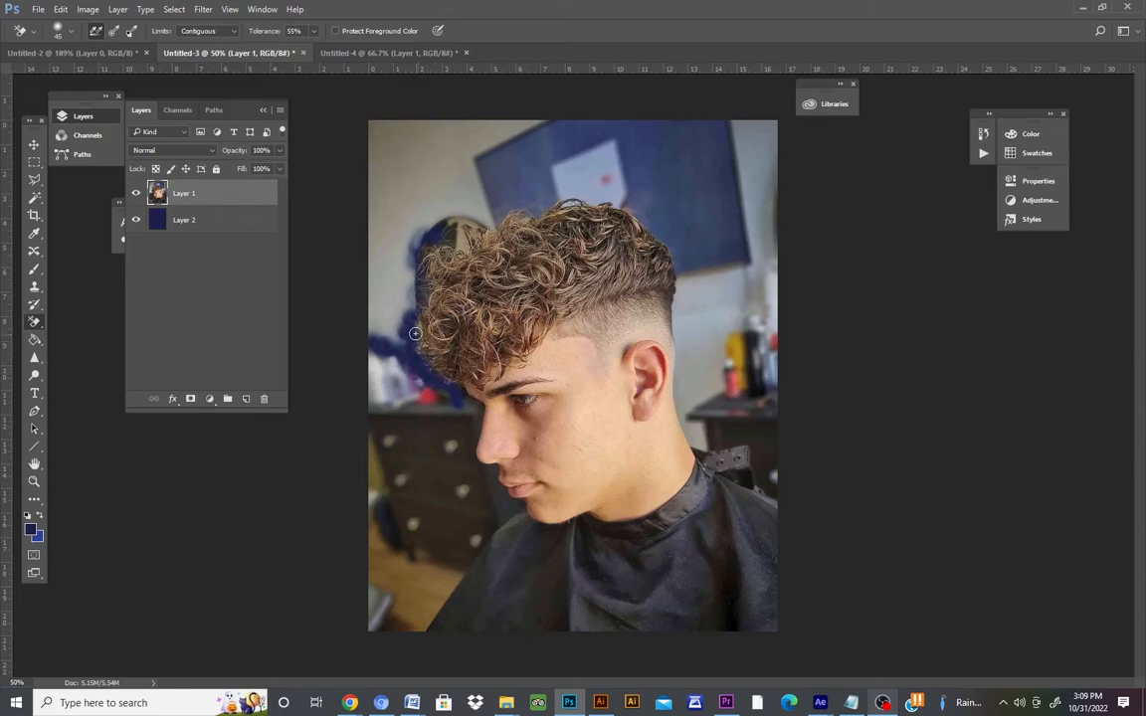
mouse_move(413, 318)
mouse_down()
mouse_move(427, 249)
mouse_move(466, 248)
mouse_move(458, 234)
mouse_move(419, 251)
mouse_move(399, 338)
mouse_move(438, 386)
mouse_move(398, 355)
mouse_move(403, 307)
mouse_move(413, 336)
mouse_move(394, 327)
mouse_move(392, 348)
mouse_move(411, 374)
mouse_move(385, 330)
mouse_move(400, 324)
mouse_move(423, 236)
mouse_move(417, 253)
mouse_move(433, 236)
mouse_move(454, 238)
mouse_move(446, 221)
mouse_move(483, 225)
mouse_move(456, 220)
mouse_move(476, 221)
mouse_move(449, 225)
mouse_move(456, 237)
mouse_move(402, 209)
mouse_move(426, 199)
mouse_move(491, 224)
mouse_move(447, 203)
mouse_move(465, 191)
mouse_move(527, 212)
mouse_move(599, 198)
mouse_move(678, 268)
mouse_move(677, 317)
mouse_move(683, 279)
mouse_move(681, 300)
mouse_move(658, 232)
mouse_move(577, 191)
mouse_move(489, 219)
mouse_move(516, 200)
mouse_move(540, 206)
mouse_move(509, 203)
mouse_up()
drag(493, 216, 420, 234)
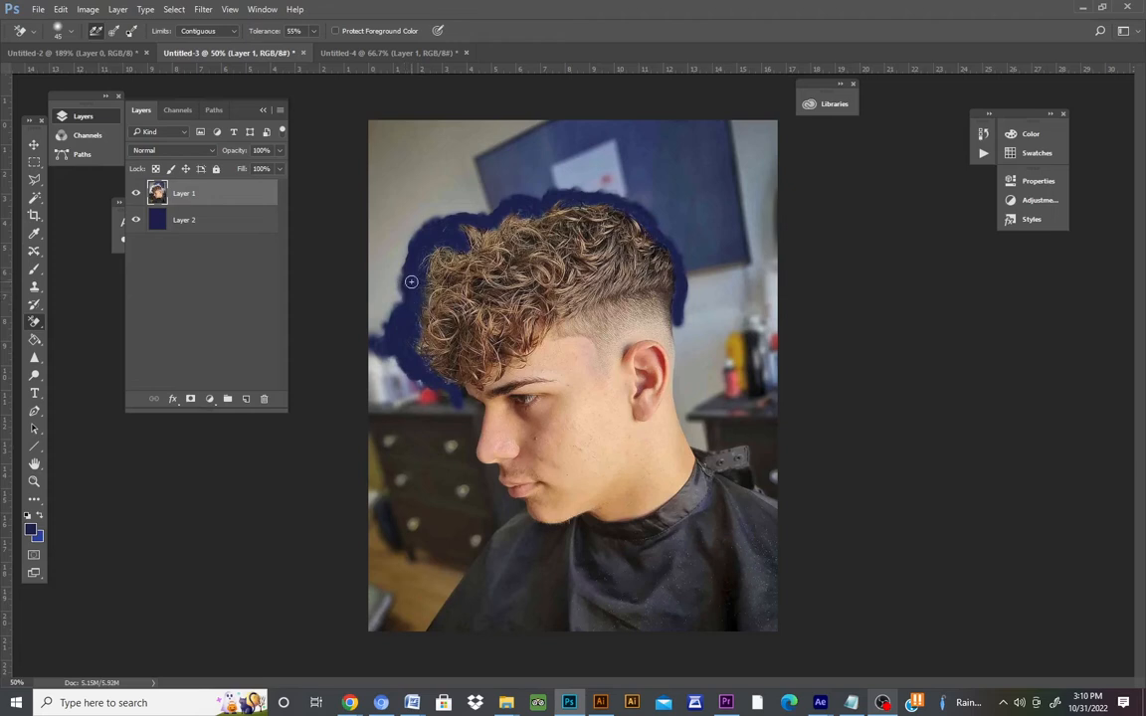
mouse_move(411, 282)
mouse_down()
mouse_move(411, 246)
mouse_move(471, 205)
mouse_move(446, 234)
mouse_up()
mouse_move(454, 190)
mouse_down()
mouse_move(429, 185)
mouse_move(523, 202)
mouse_move(606, 192)
mouse_up()
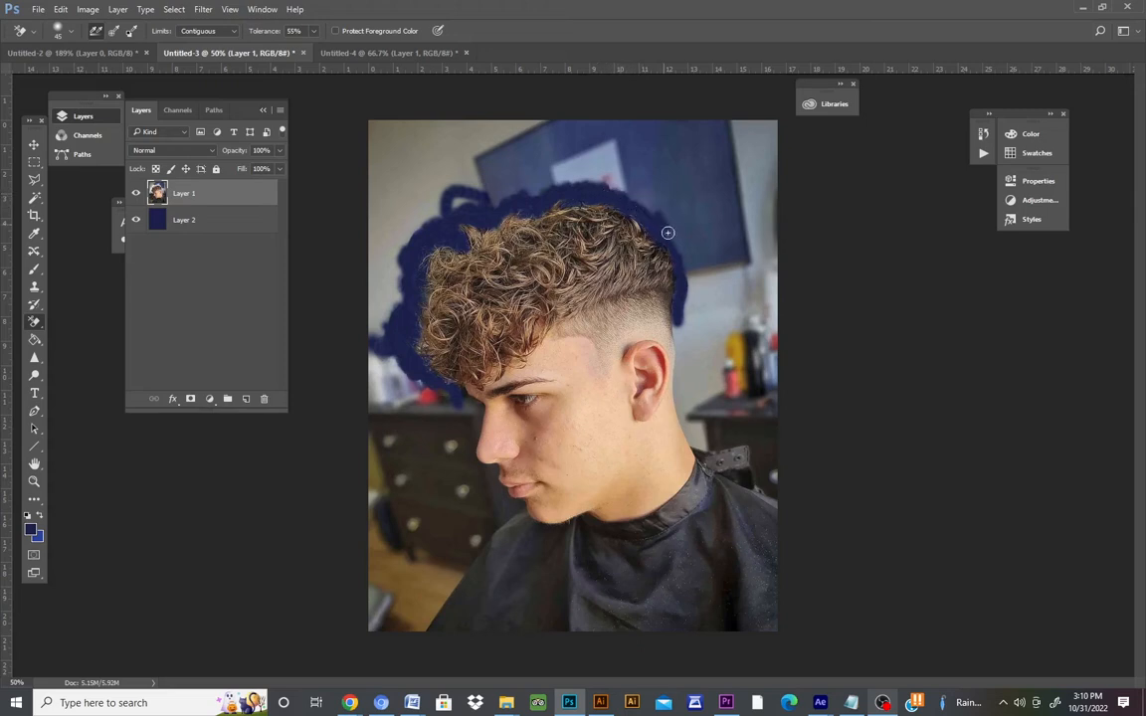
mouse_move(648, 213)
mouse_down()
mouse_move(692, 262)
mouse_move(673, 241)
mouse_move(690, 250)
mouse_move(672, 222)
mouse_move(691, 267)
mouse_move(671, 224)
mouse_move(692, 322)
mouse_up()
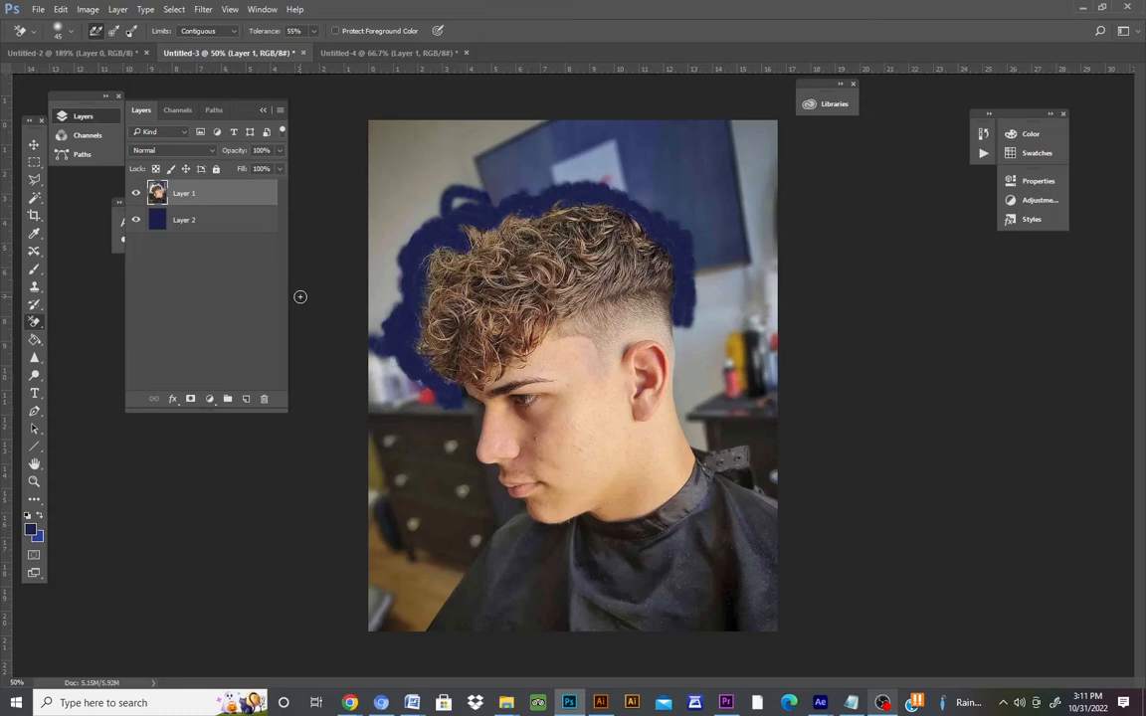
- Add a reveal-all layer mask to Layer 1 and hide Layer 2
click(117, 10)
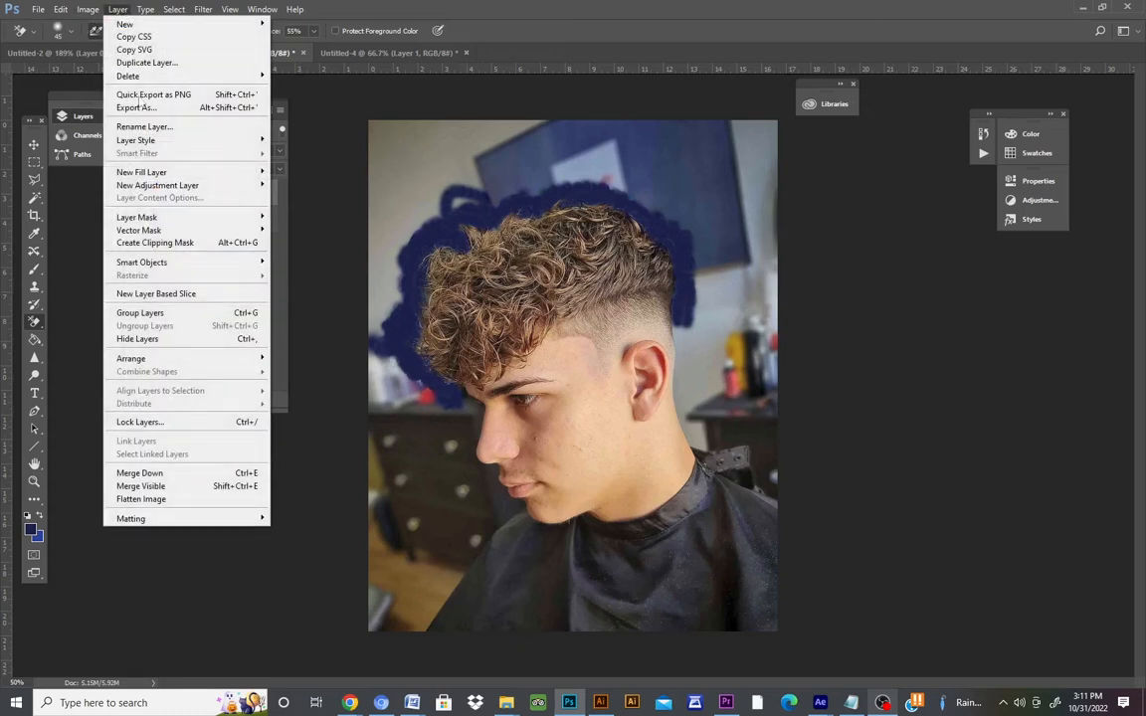
mouse_move(187, 219)
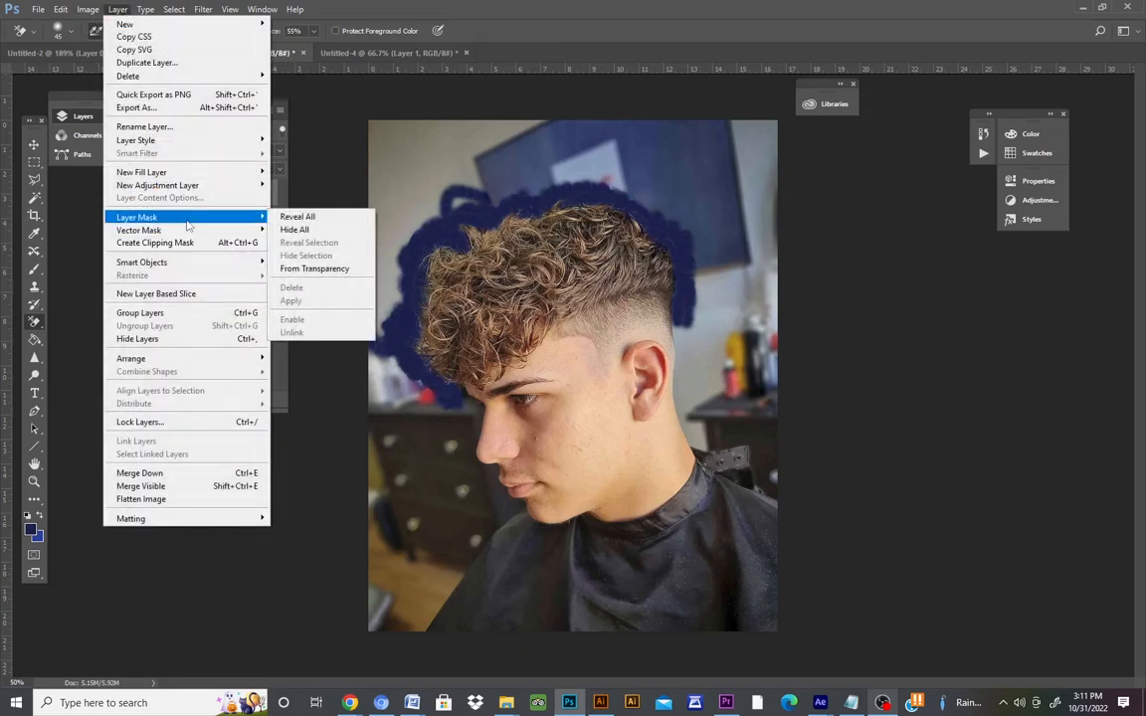
click(299, 219)
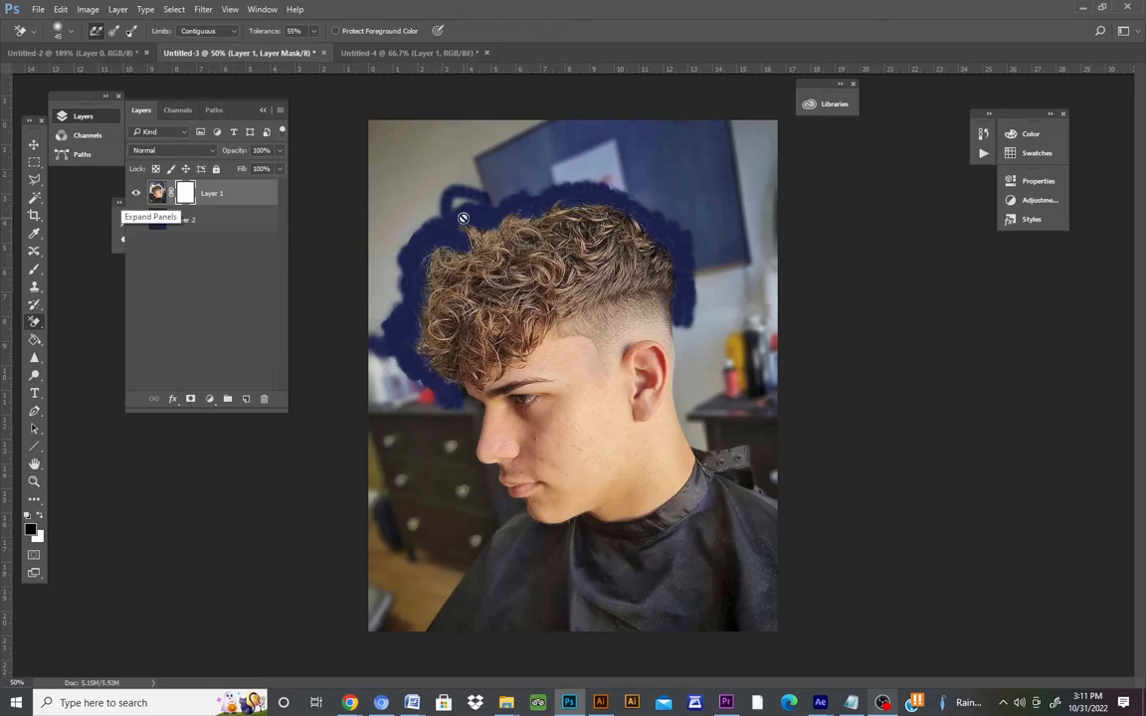
click(215, 232)
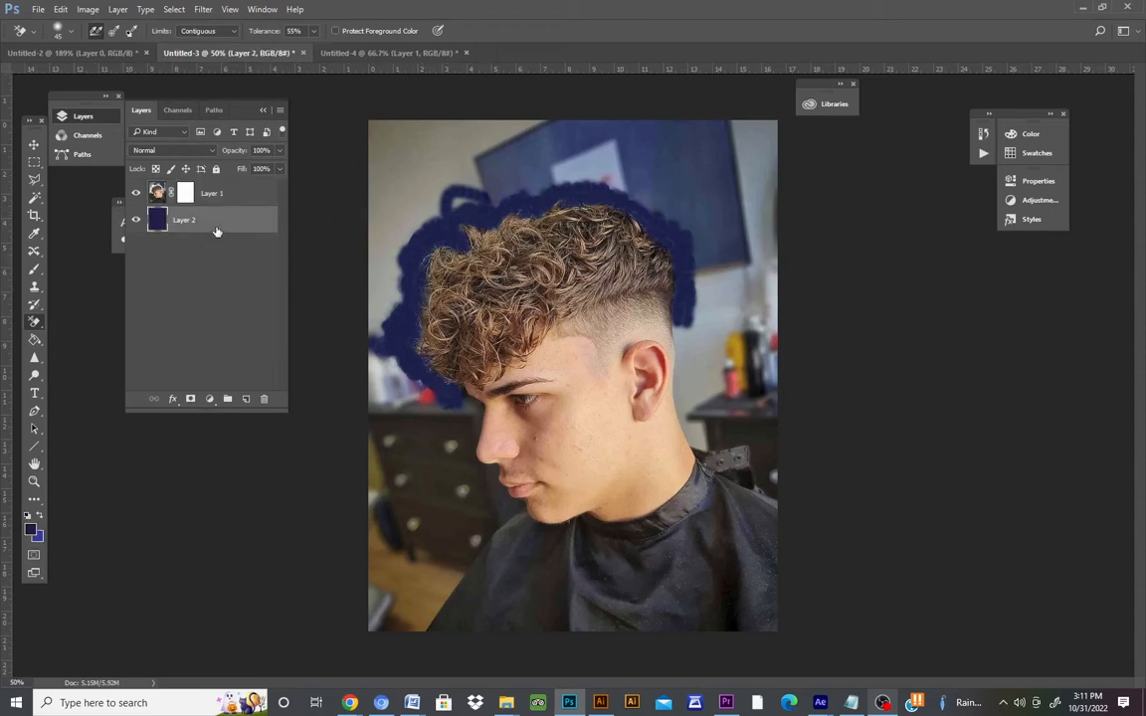
click(136, 220)
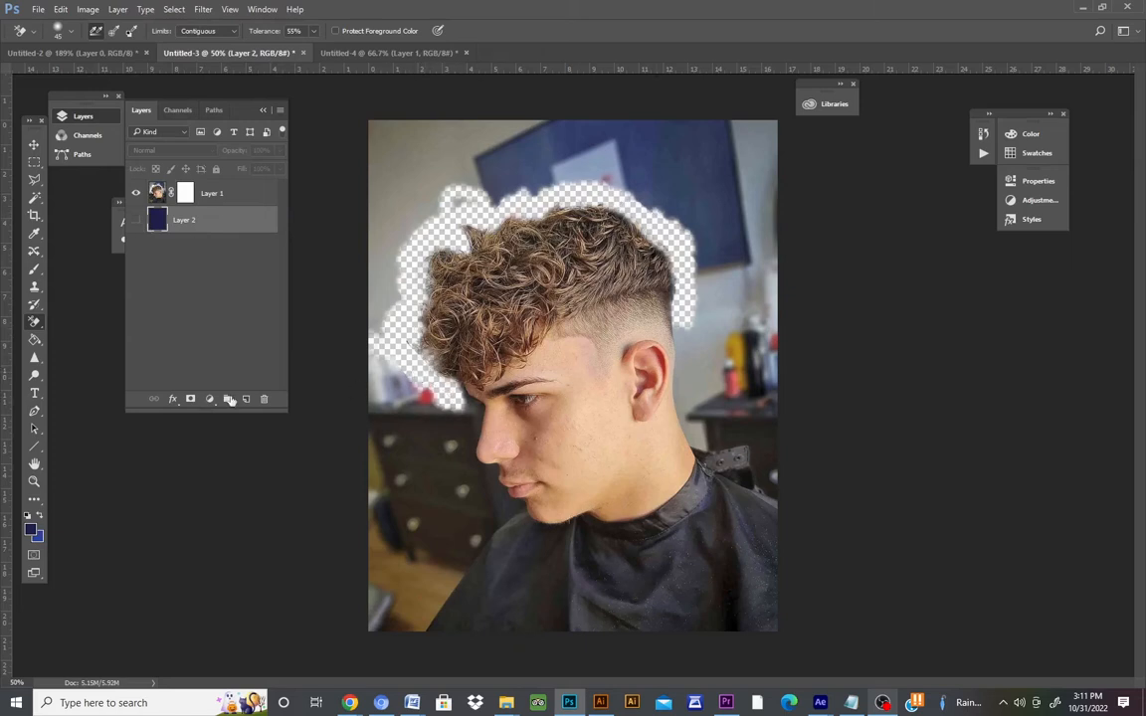
- Create a new empty layer above Layer 1 with the default layer settings
click(222, 197)
click(117, 9)
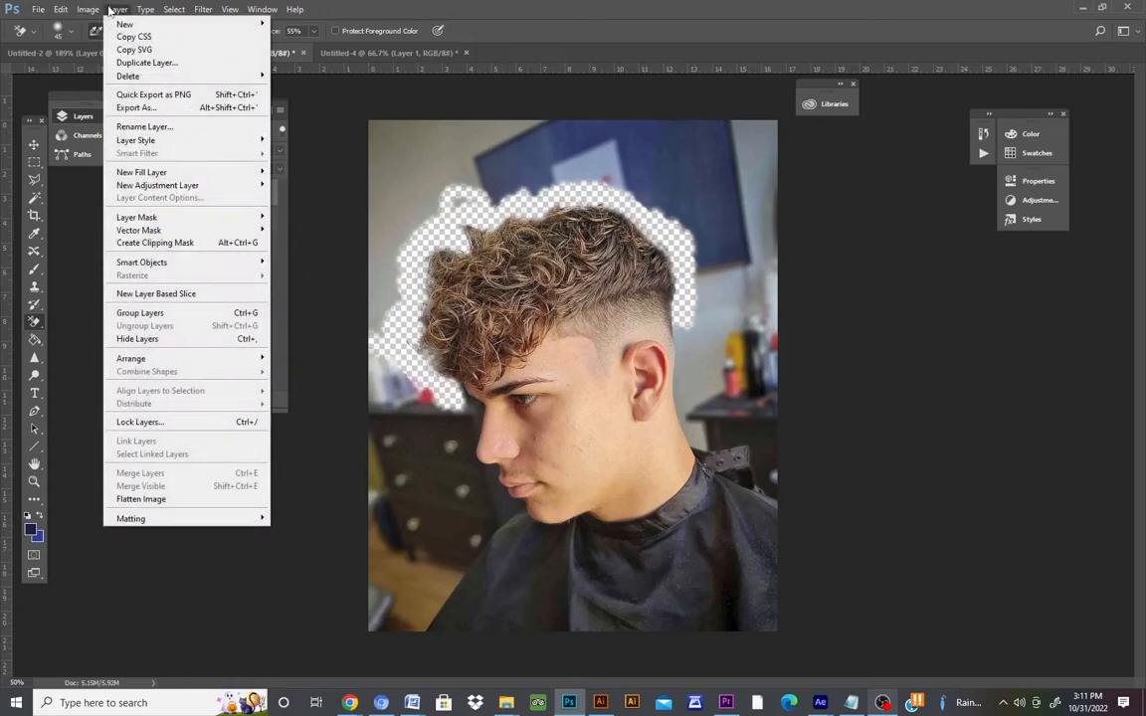
mouse_move(239, 217)
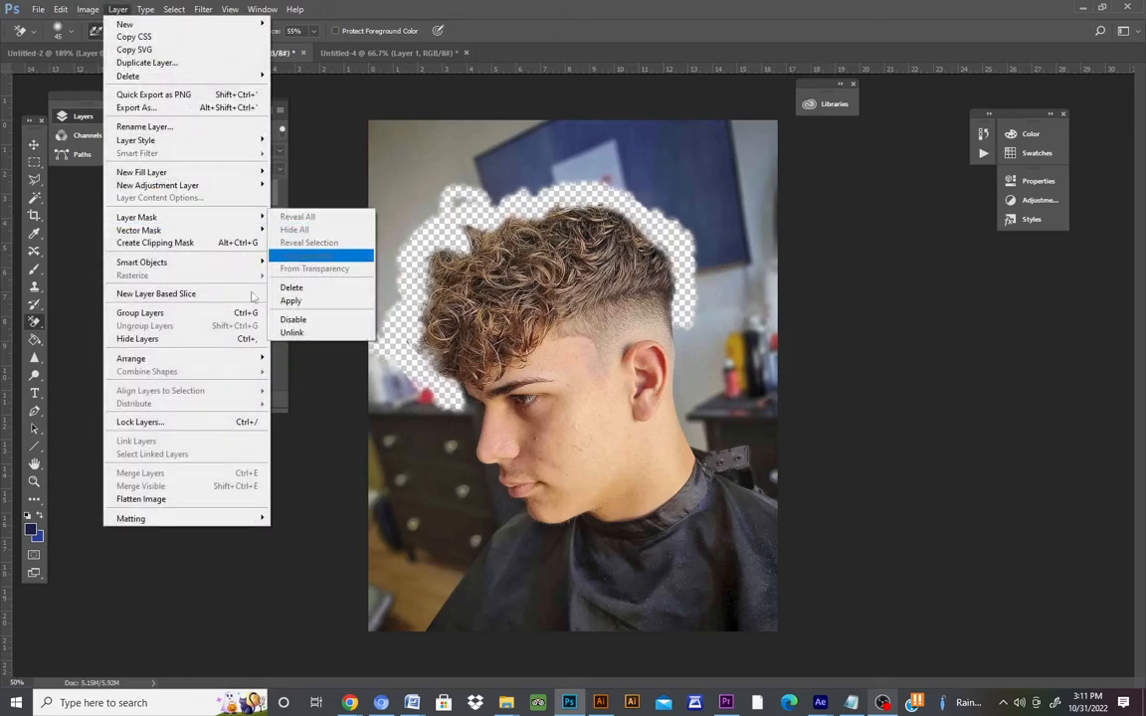
click(114, 9)
click(88, 9)
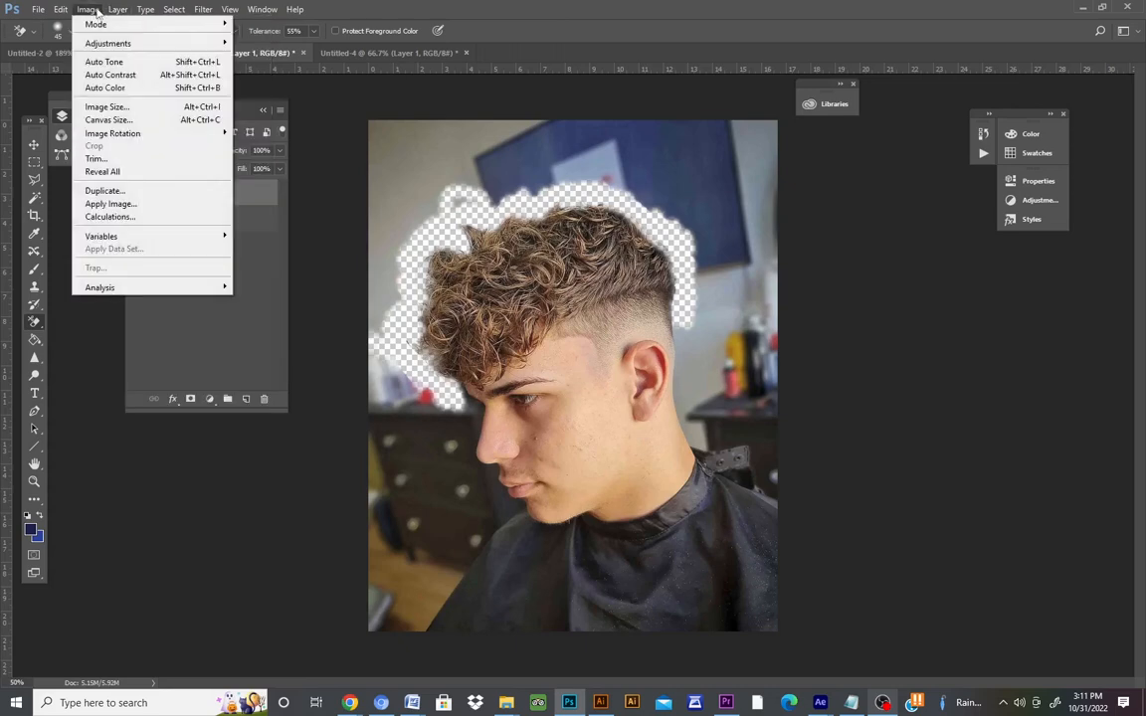
mouse_move(118, 9)
click(311, 25)
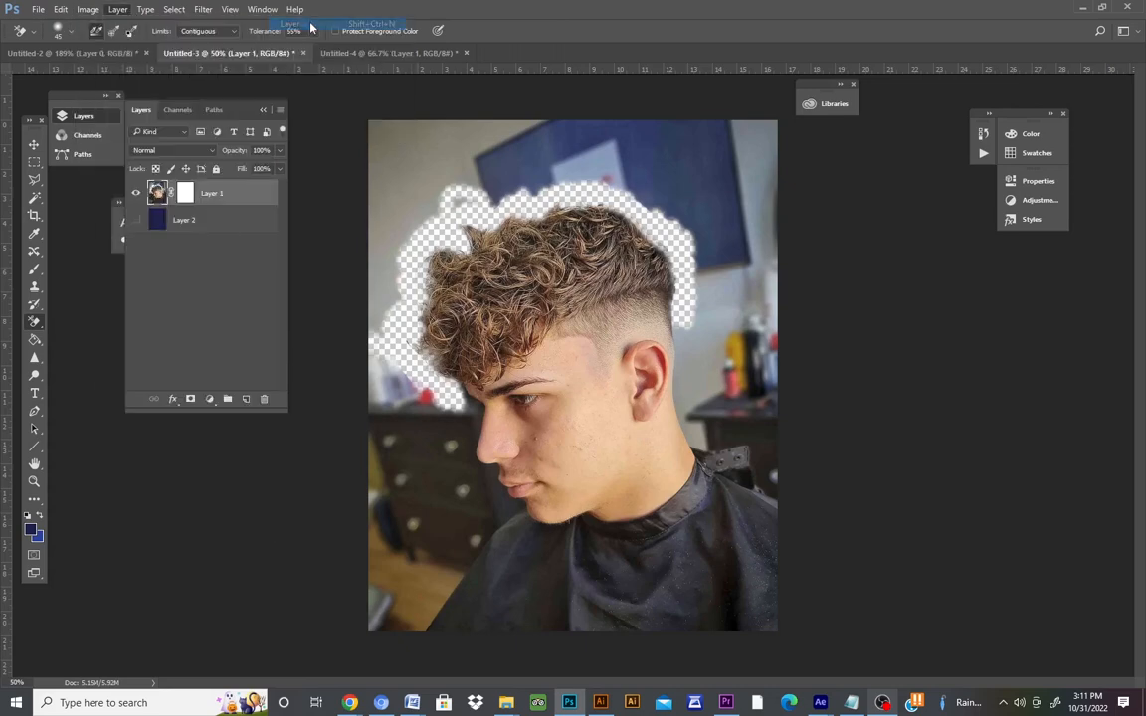
click(684, 221)
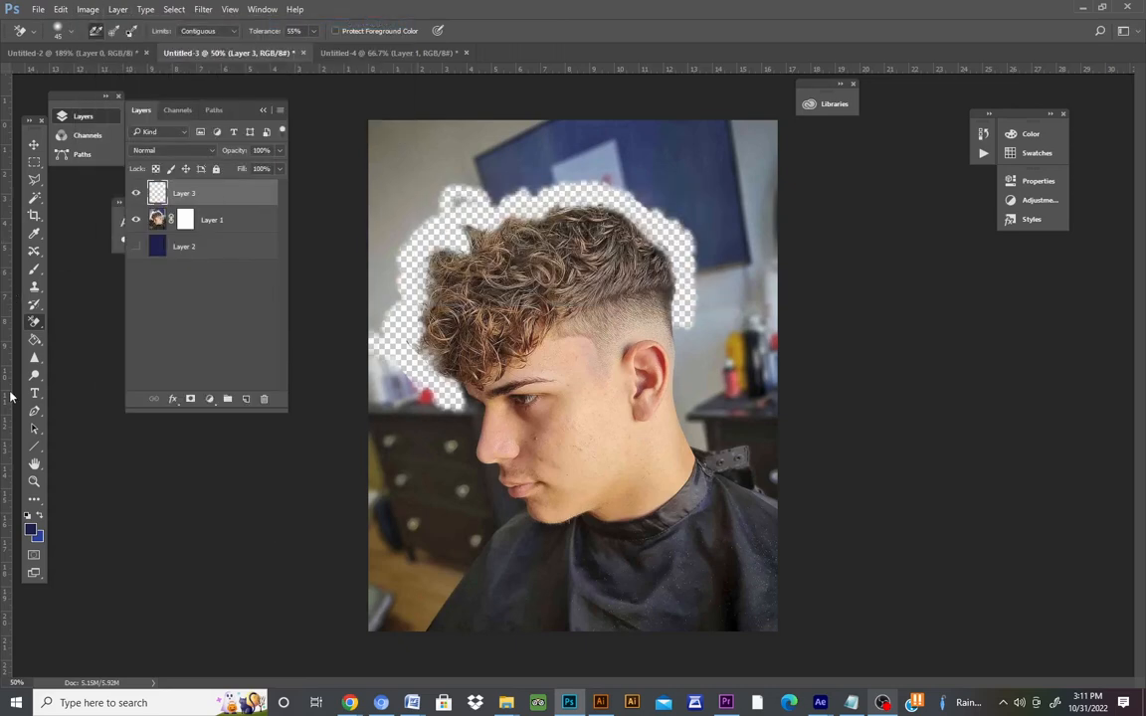
- Fill the new layer with the dark blue foreground colour and move it directly below Layer 1
click(34, 339)
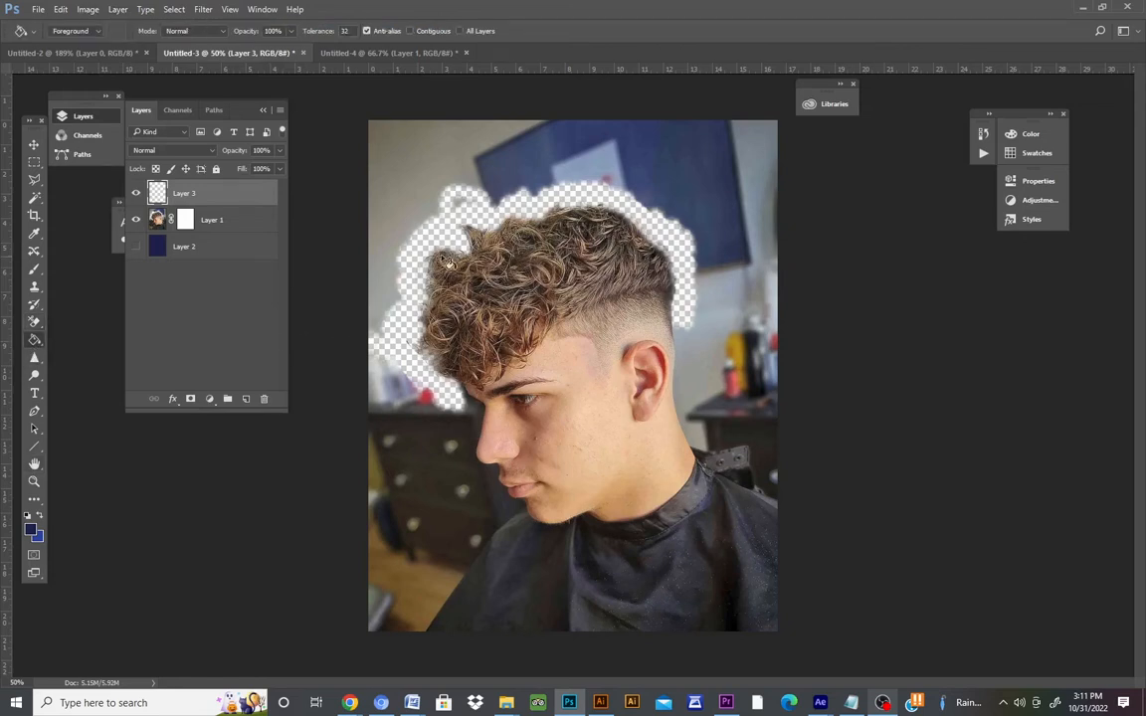
key(alt+BackSpace)
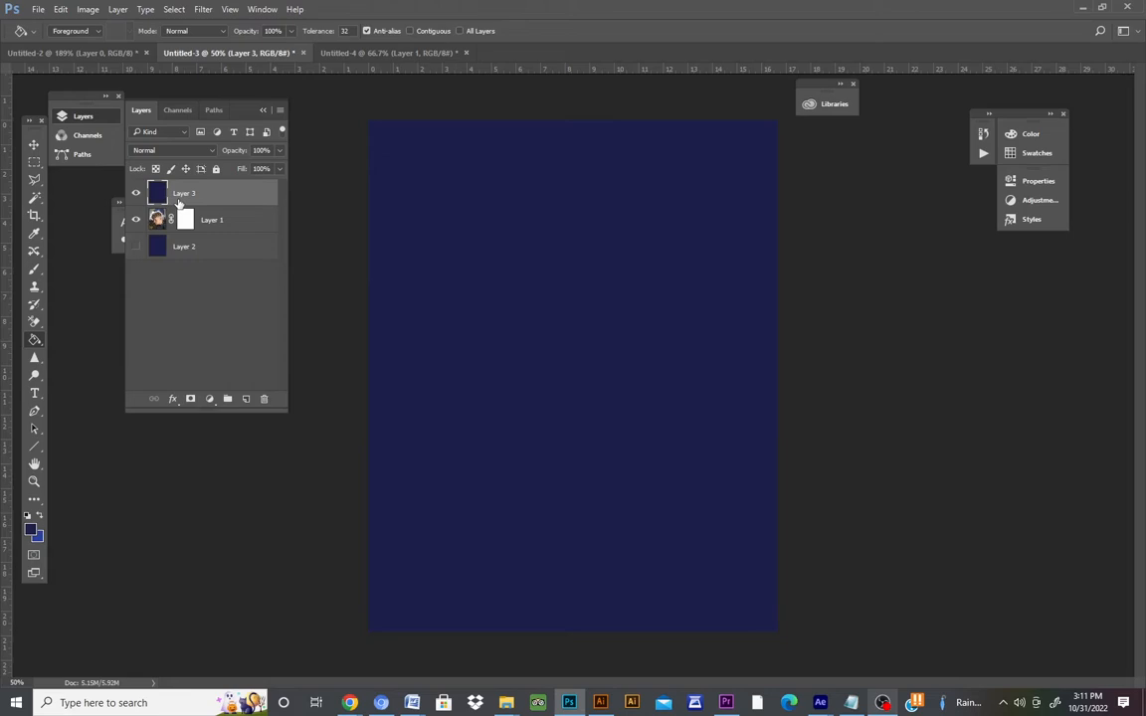
drag(206, 196, 199, 234)
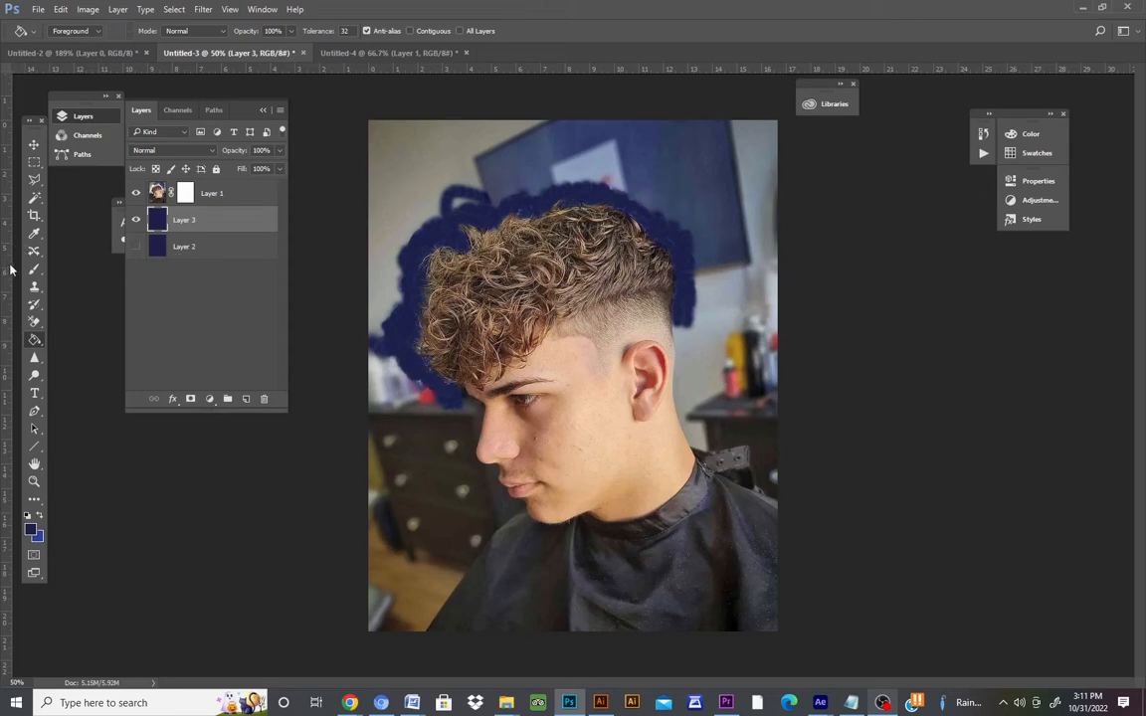
- Paint black with the Brush tool on Layer 1's mask to hide the background along the top and back of the hair
click(34, 269)
click(182, 196)
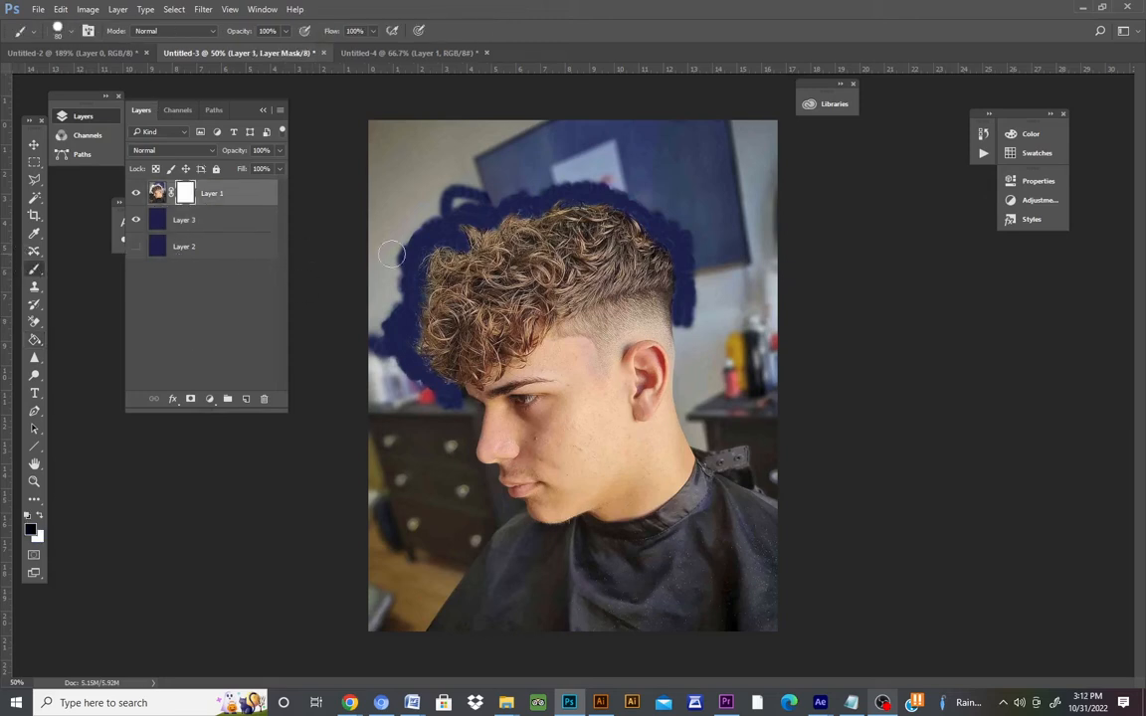
mouse_move(390, 255)
mouse_down()
mouse_move(410, 211)
mouse_move(427, 199)
mouse_move(458, 204)
mouse_move(433, 187)
mouse_move(477, 177)
mouse_move(520, 196)
mouse_move(568, 179)
mouse_move(630, 187)
mouse_move(690, 256)
mouse_move(688, 344)
mouse_up()
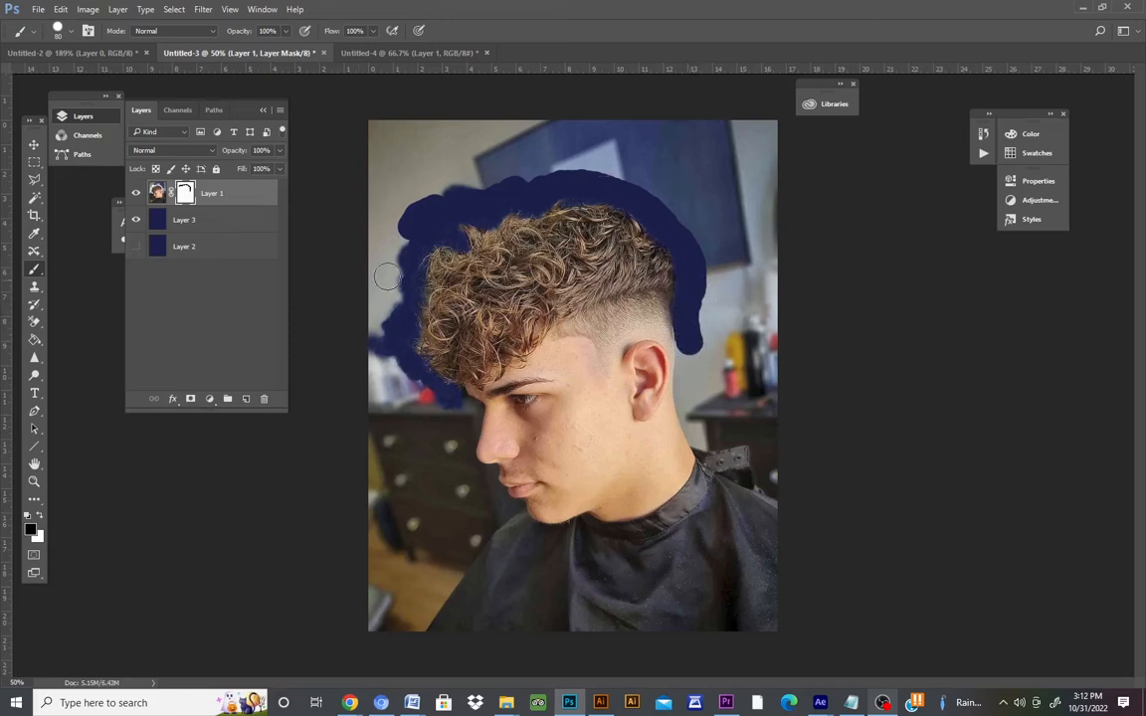
- Paint black on Layer 1's mask to hide more background in front of the forehead curls and above the hair
click(34, 482)
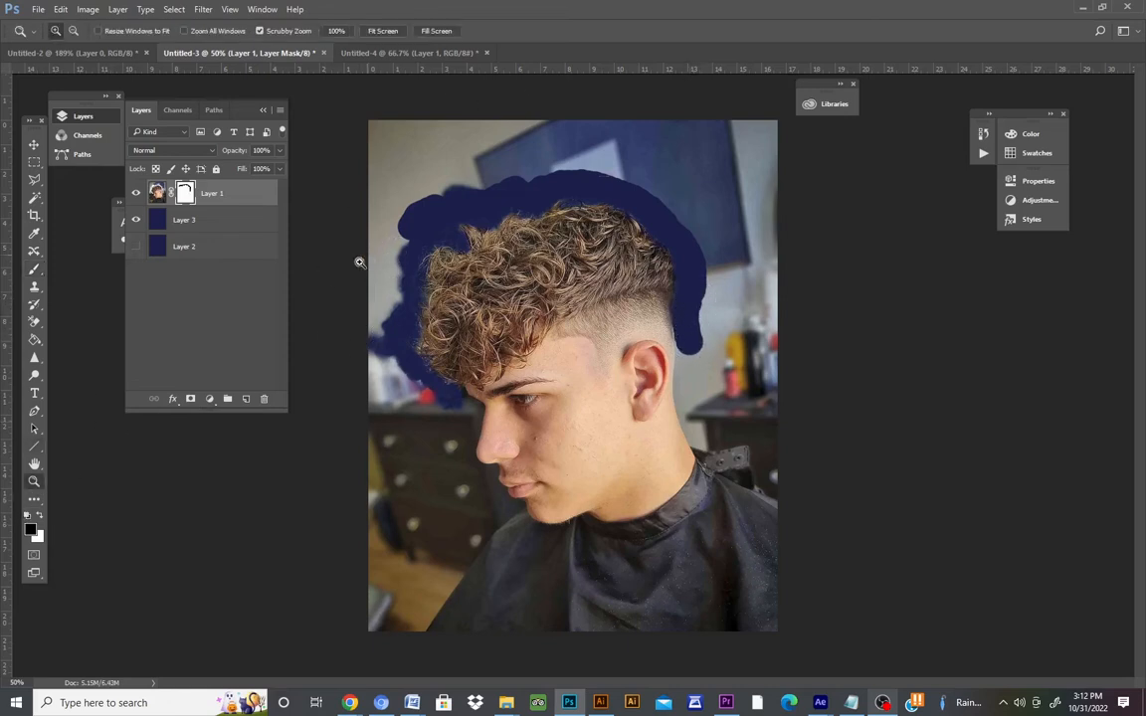
drag(324, 297, 373, 275)
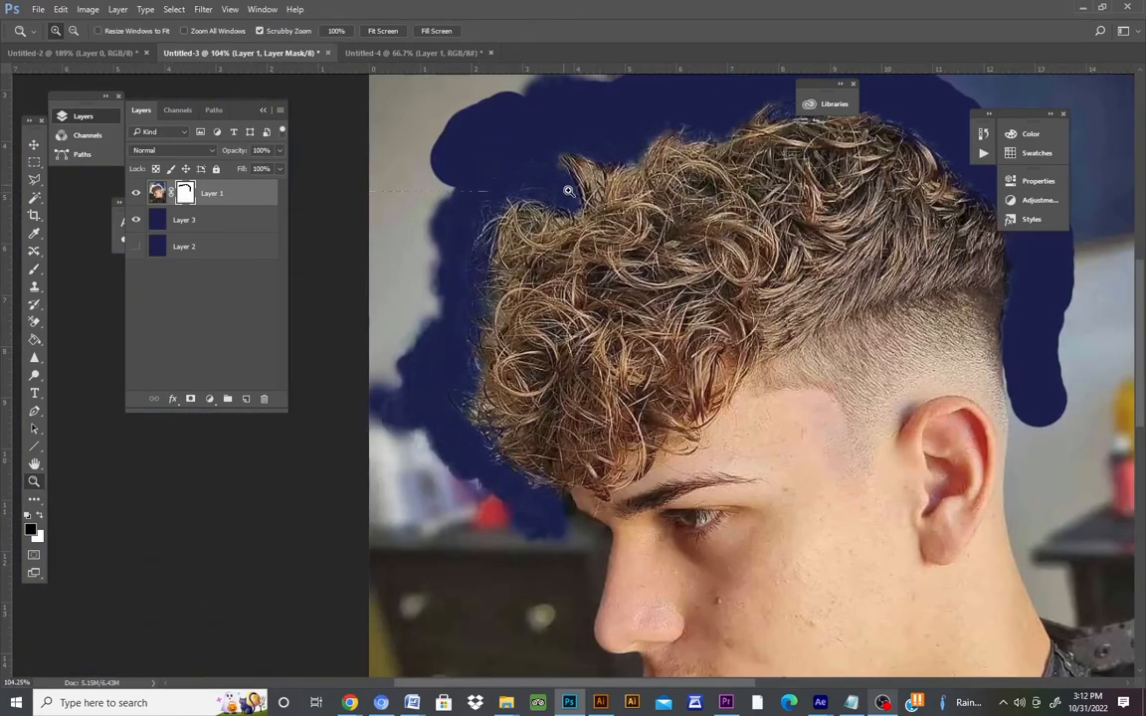
click(33, 271)
mouse_move(425, 307)
mouse_down()
mouse_move(432, 258)
mouse_move(430, 345)
mouse_move(392, 405)
mouse_move(396, 305)
mouse_move(444, 209)
mouse_move(452, 218)
mouse_move(443, 201)
mouse_move(462, 165)
mouse_move(505, 148)
mouse_move(457, 165)
mouse_move(372, 318)
mouse_move(410, 438)
mouse_move(417, 397)
mouse_move(457, 481)
mouse_move(502, 518)
mouse_move(495, 499)
mouse_move(523, 523)
mouse_move(546, 524)
mouse_move(542, 533)
mouse_move(482, 513)
mouse_up()
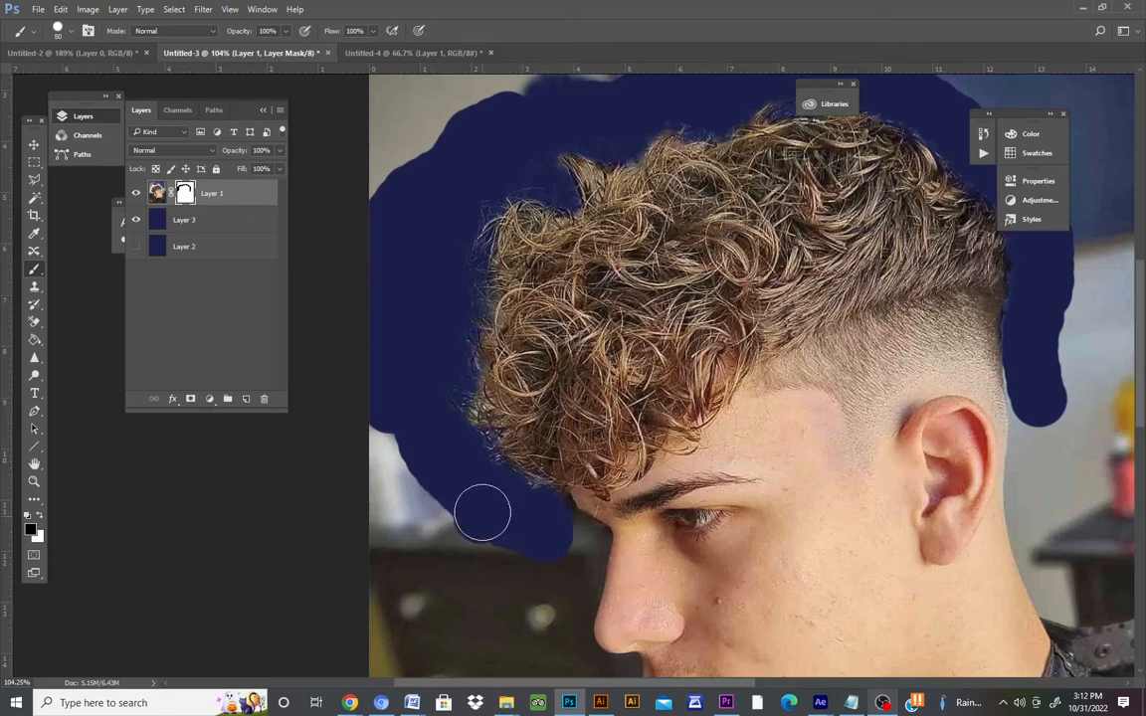
scroll(439, 326, up, 3)
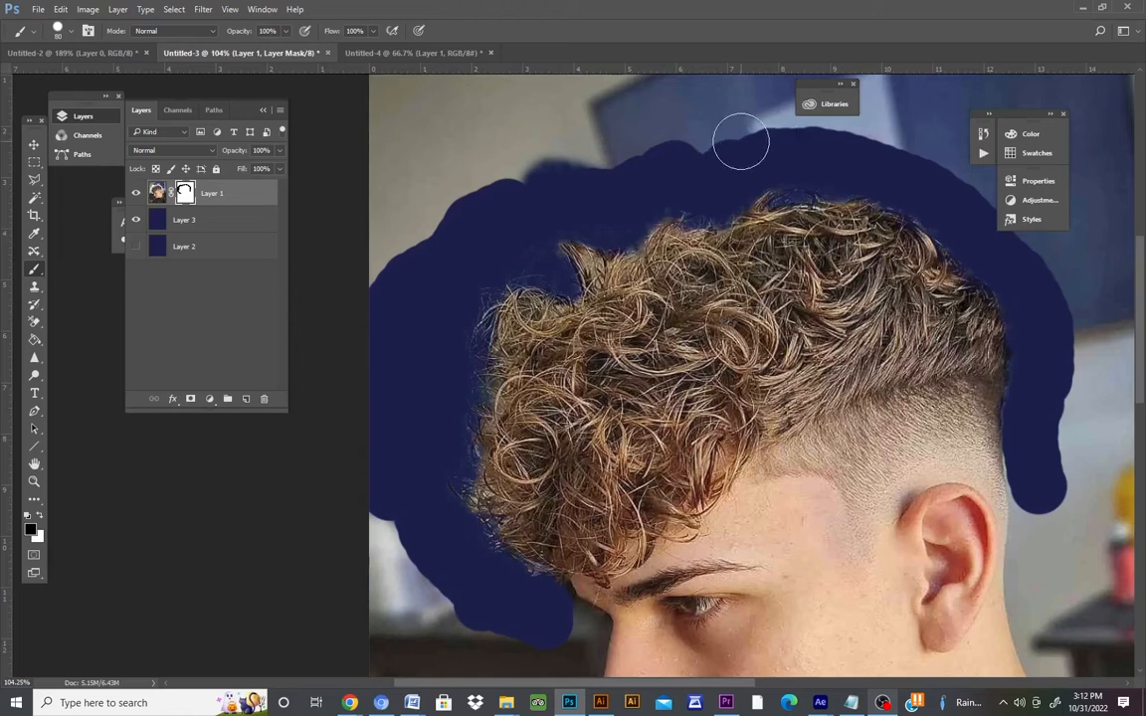
mouse_move(740, 142)
mouse_down()
mouse_move(624, 171)
mouse_move(466, 184)
mouse_move(552, 184)
mouse_move(521, 220)
mouse_move(467, 197)
mouse_up()
- Reduce the mask brush size to 20 px
click(71, 33)
drag(95, 78, 88, 78)
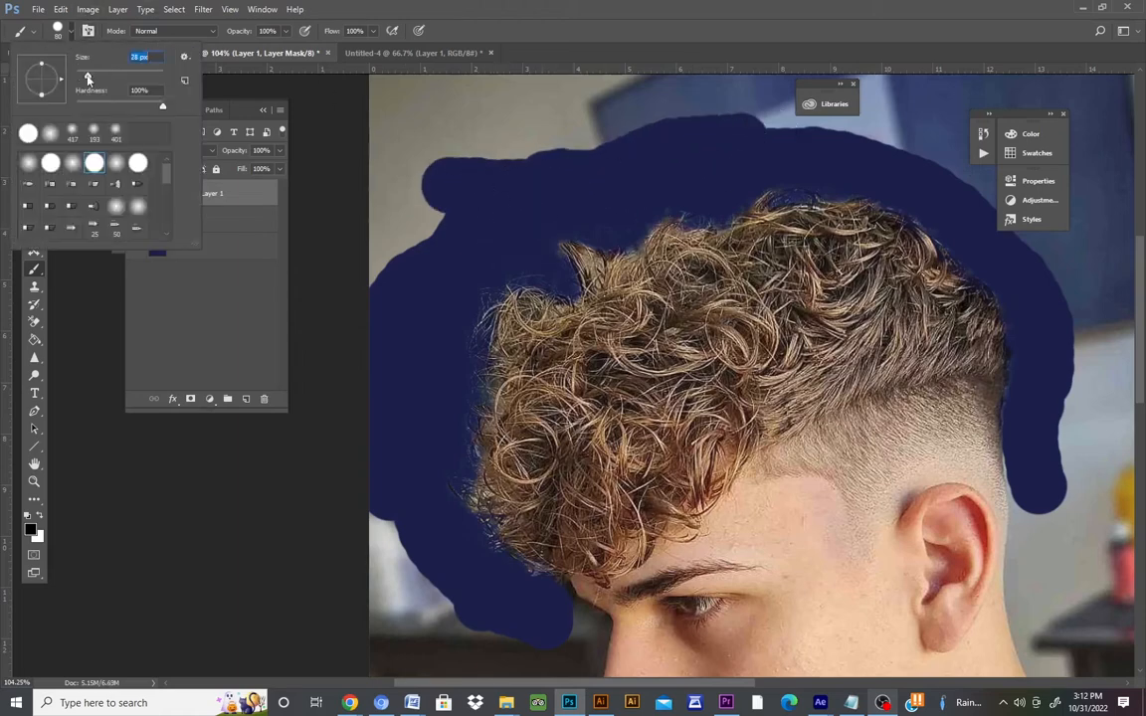
key(Return)
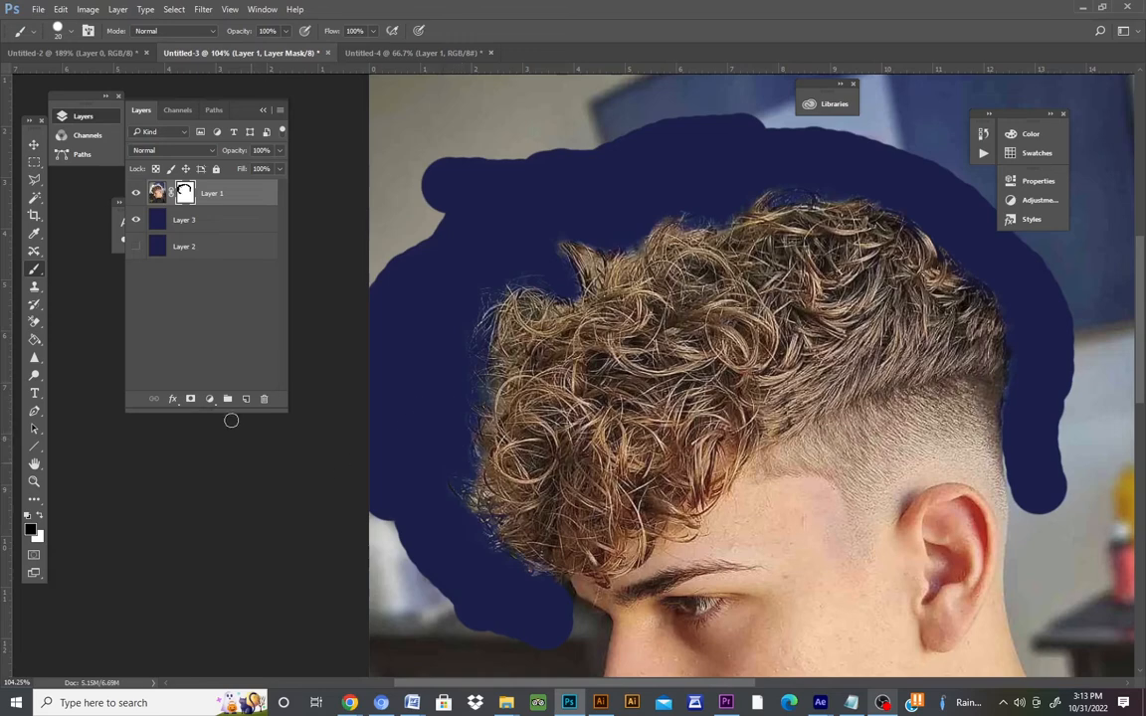
- Hide Layer 3 and paint black on Layer 1's mask to remove leftover background beside the forehead curls, restoring Layer 3 to view the whole image
click(138, 222)
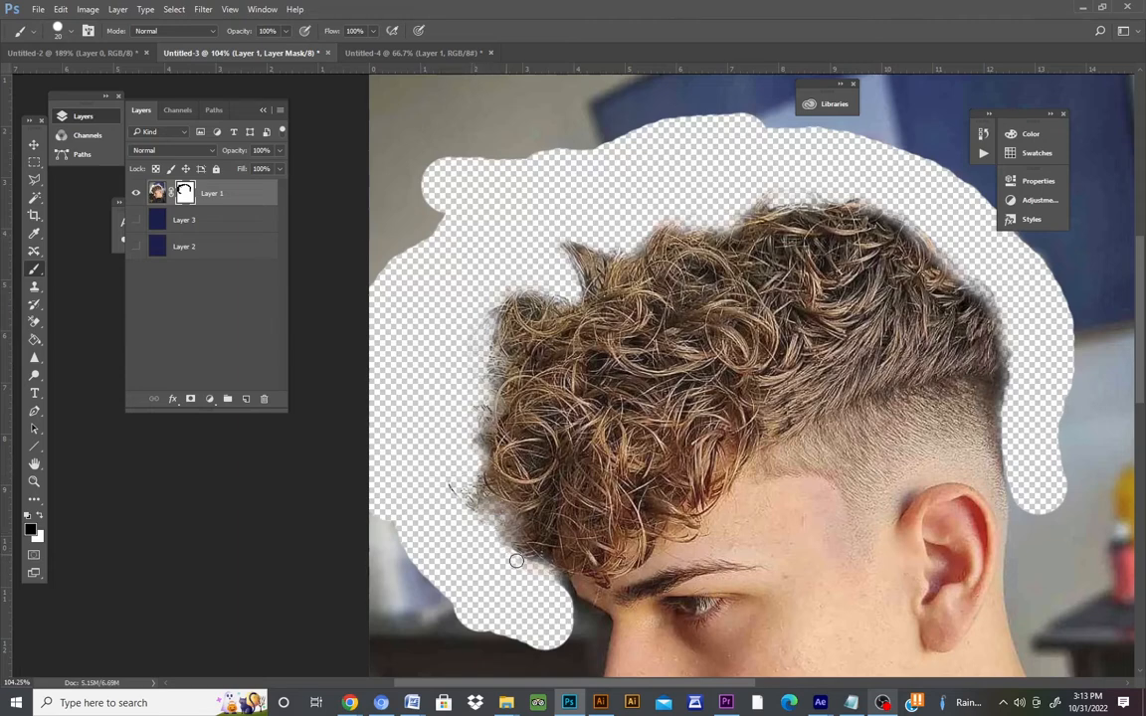
drag(524, 564, 542, 570)
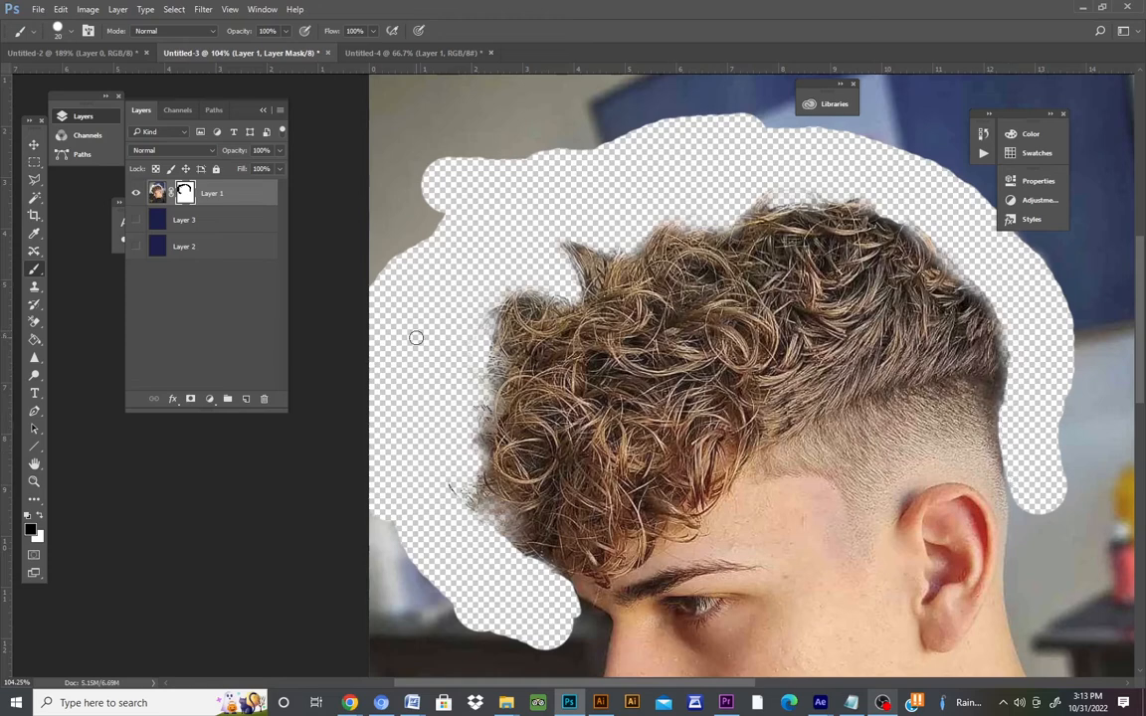
click(37, 480)
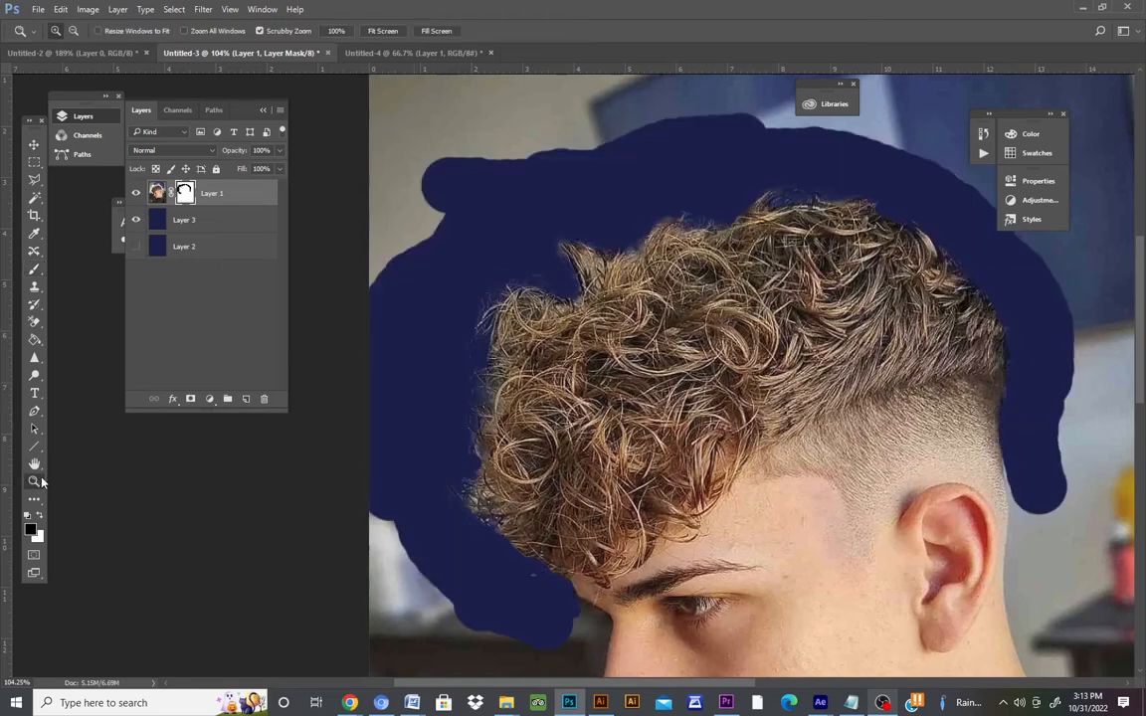
drag(480, 352, 384, 357)
drag(530, 299, 567, 304)
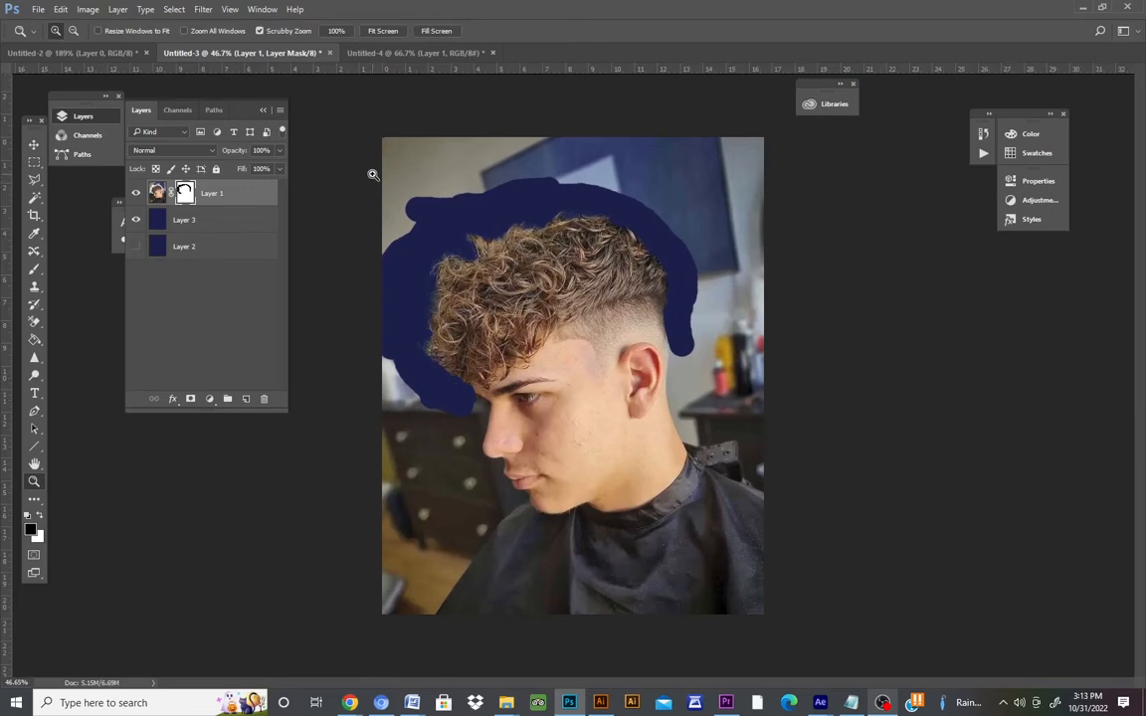
- Set the Background Eraser tolerance to 54% for Layer 1's image and switch back to the Brush on its layer mask
click(34, 321)
click(159, 193)
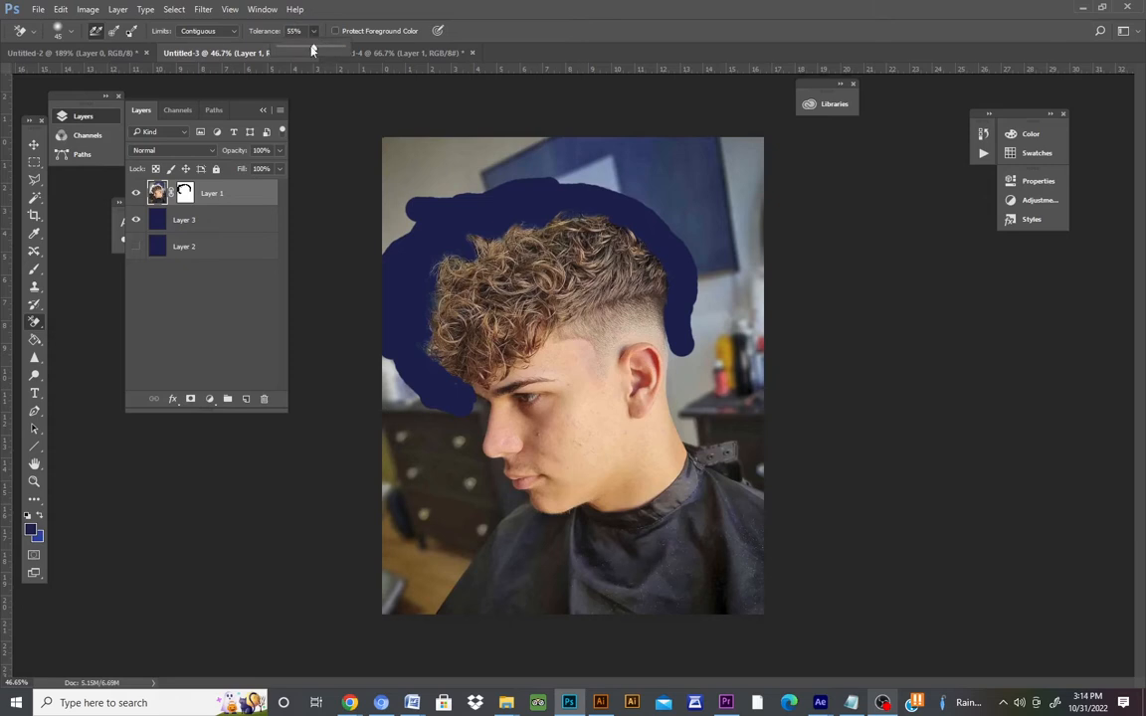
drag(304, 51, 304, 55)
drag(312, 45, 316, 47)
click(34, 269)
click(183, 193)
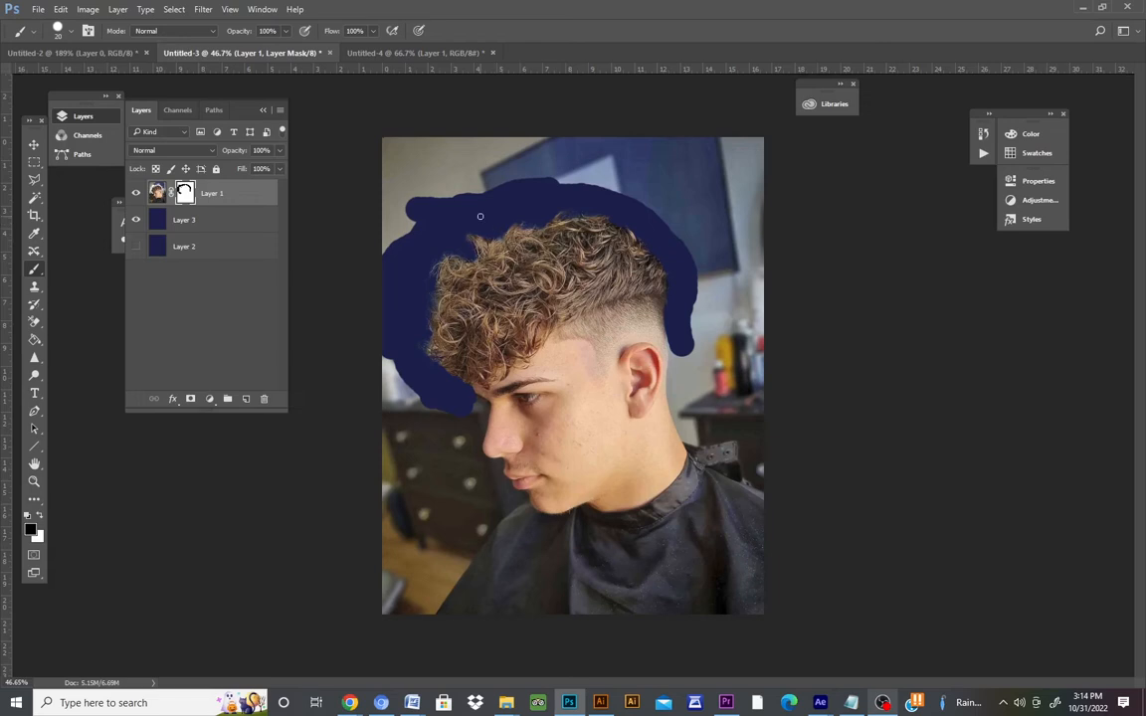
- Reselect the Background Eraser and Layer 1's image, and set the eraser's tolerance to 50%
click(34, 323)
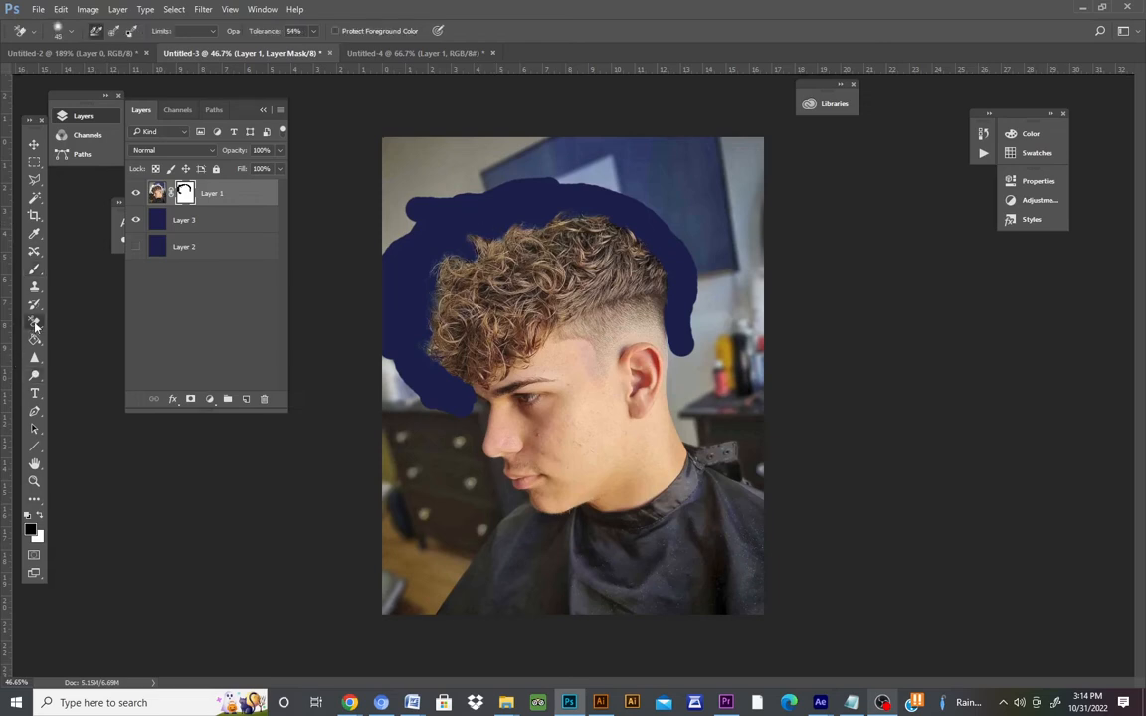
click(158, 193)
click(315, 34)
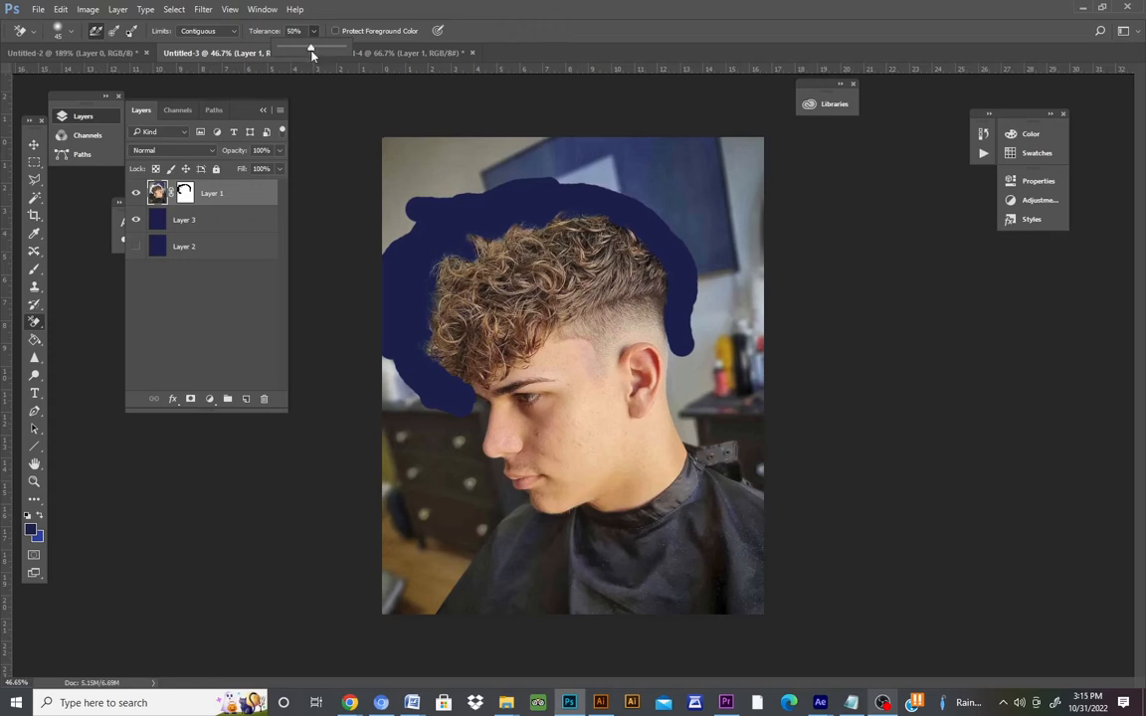
click(564, 198)
- Switch to the Untitled-4 document with the afro portrait and delete its empty Layer 2
click(34, 159)
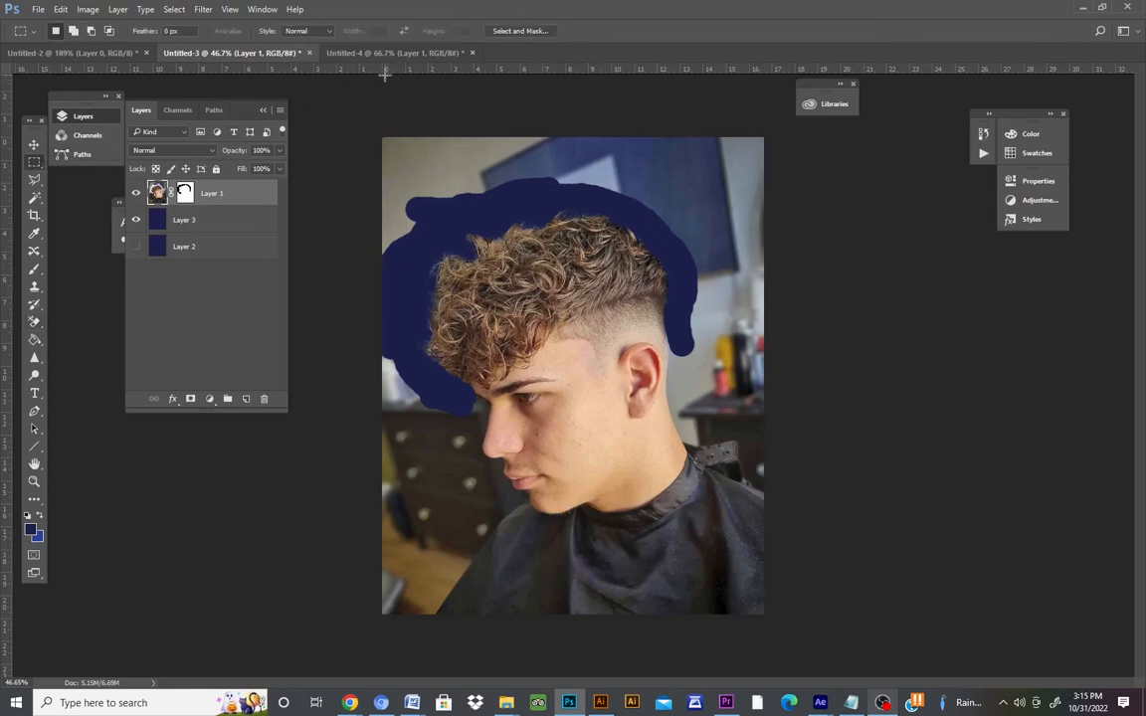
click(378, 53)
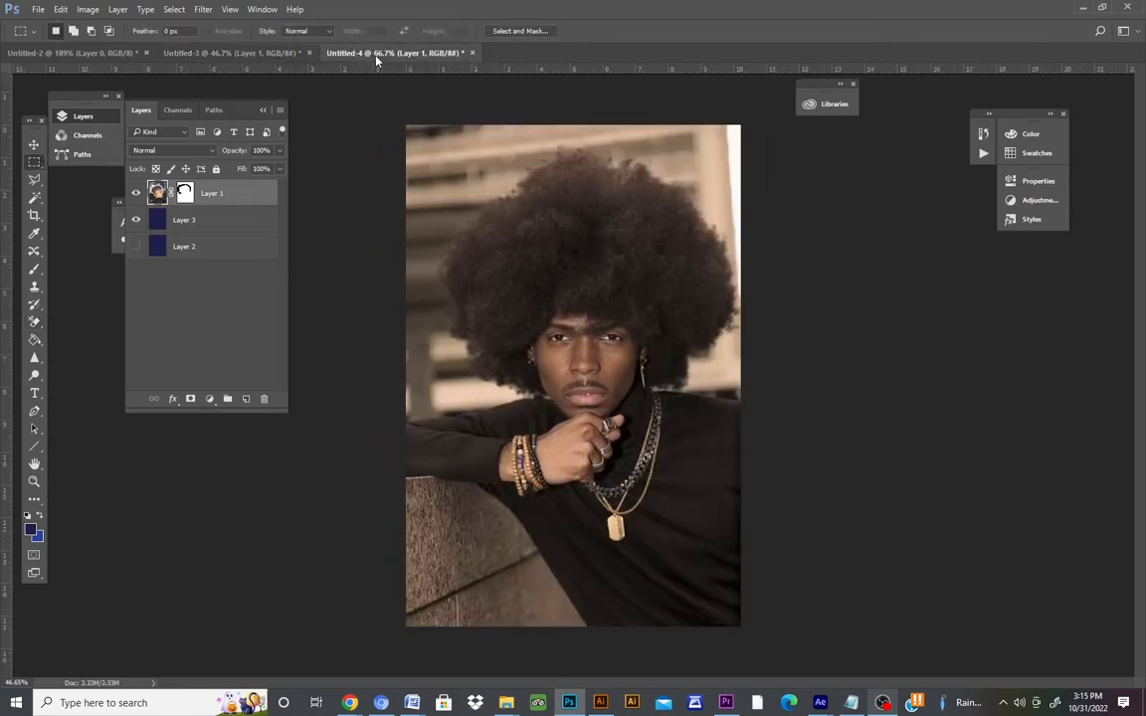
click(187, 214)
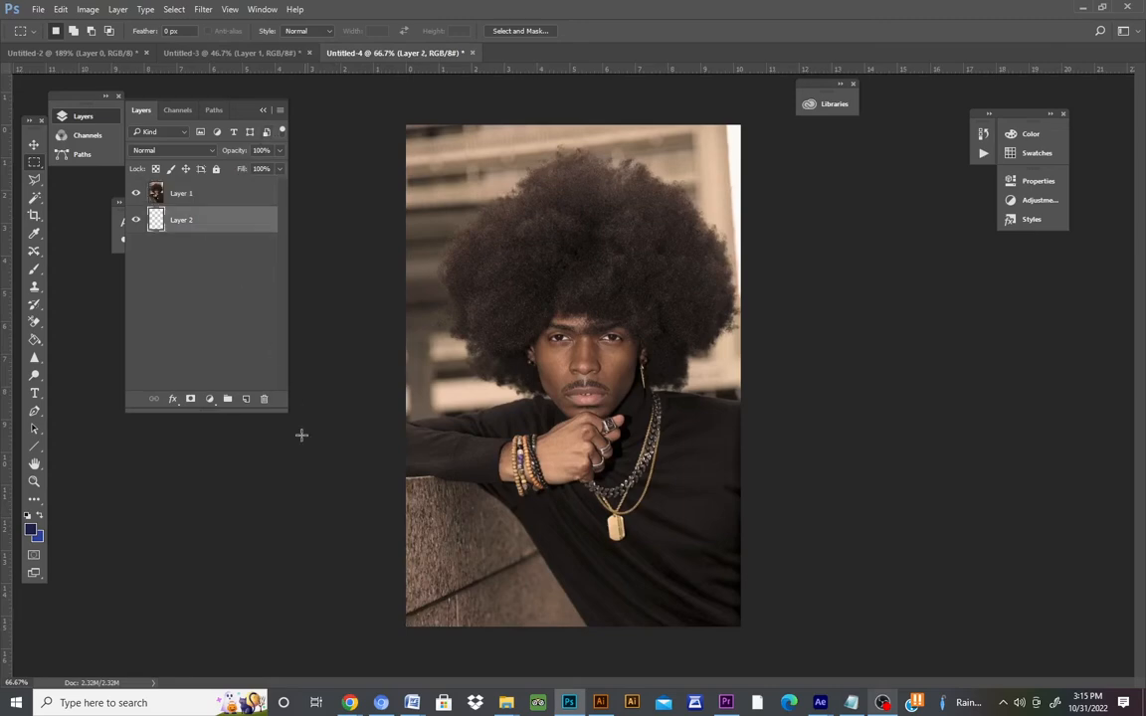
click(264, 399)
key(Return)
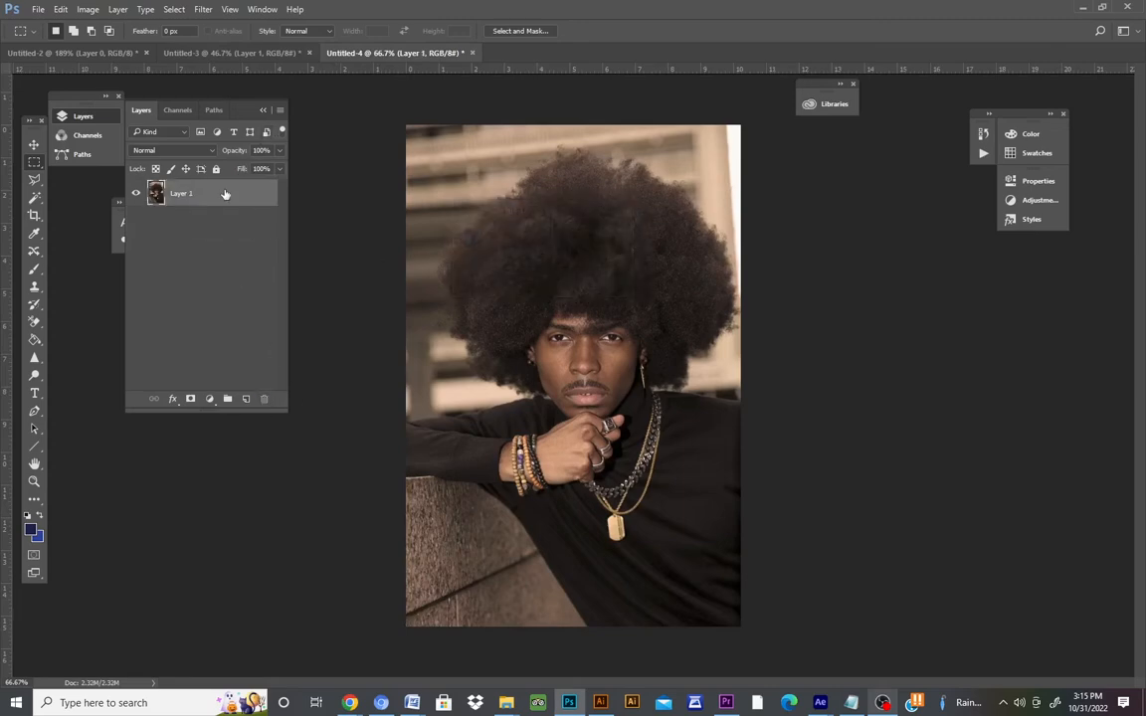
- Add a Reveal All layer mask to Layer 1 and undo it
click(118, 9)
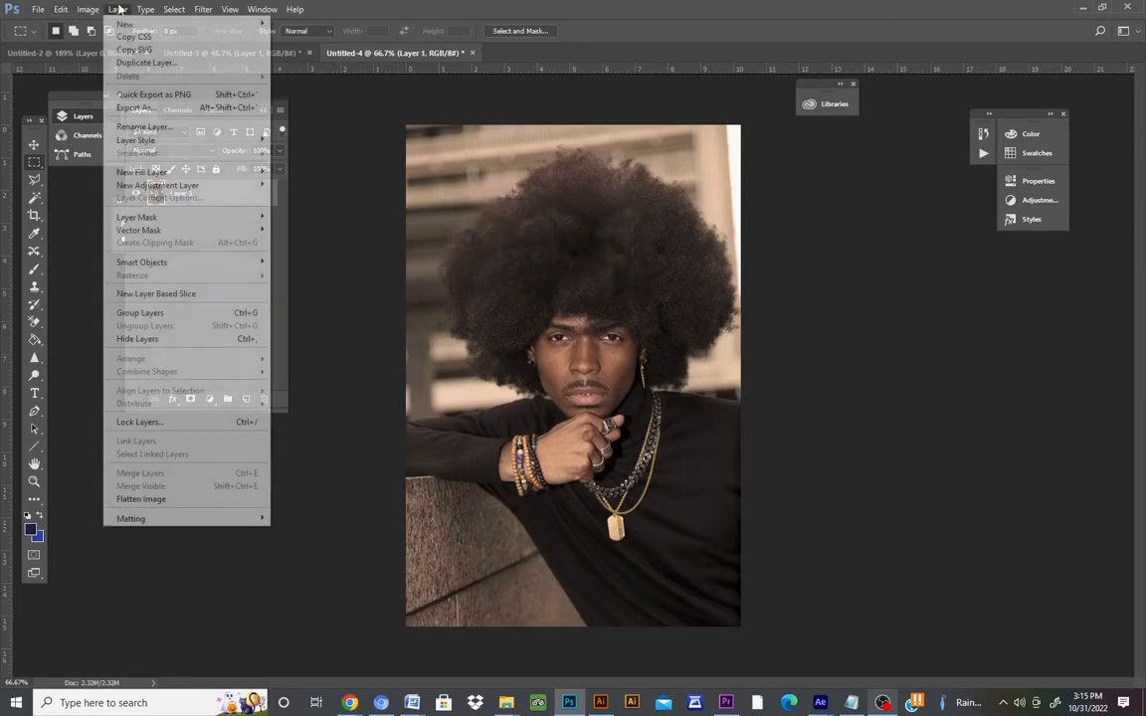
mouse_move(180, 217)
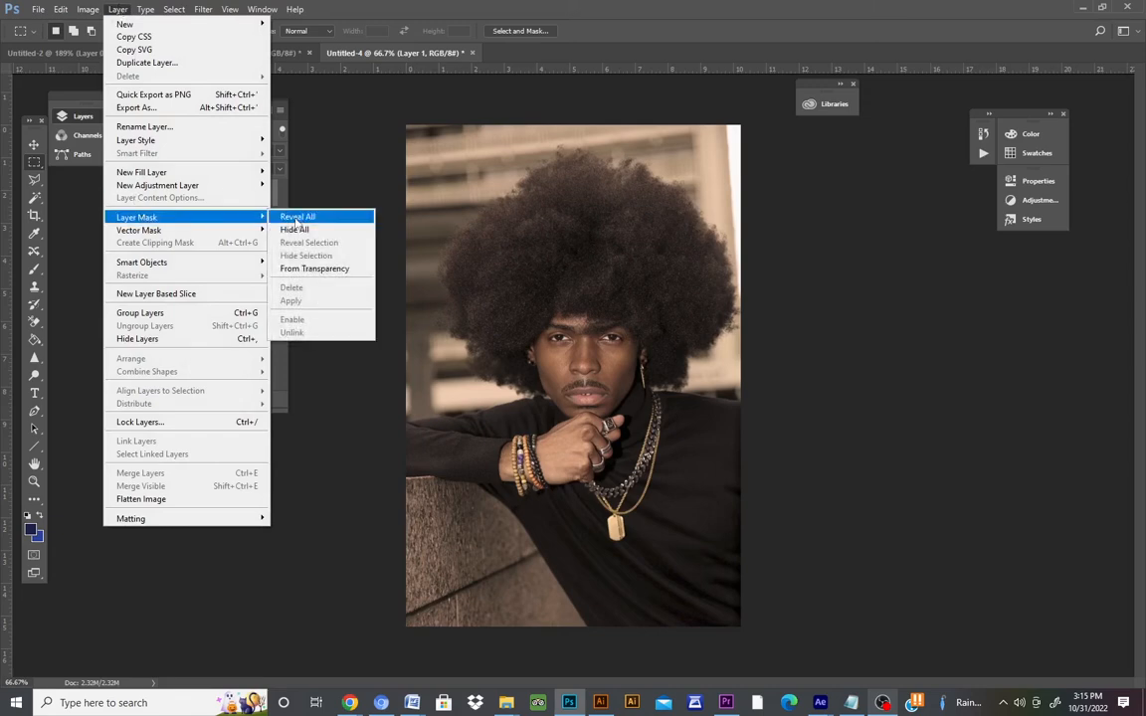
click(299, 217)
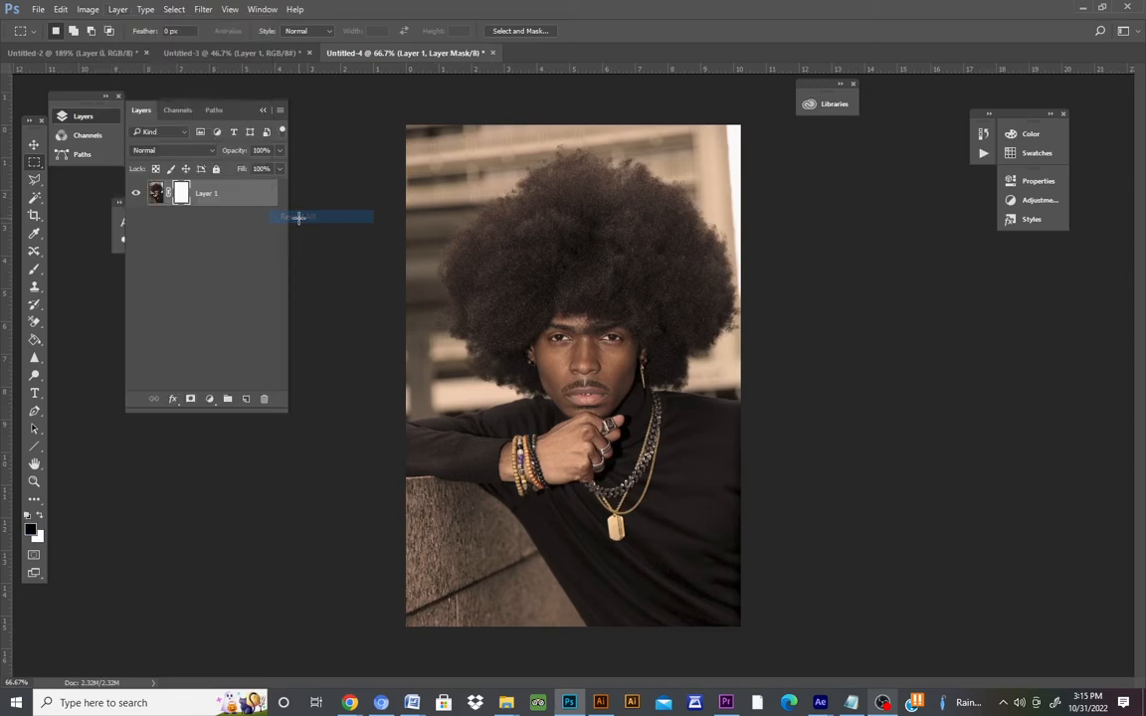
click(60, 8)
click(103, 49)
- Create a new layer named Layer 2 with Normal mode and 100% opacity
click(117, 9)
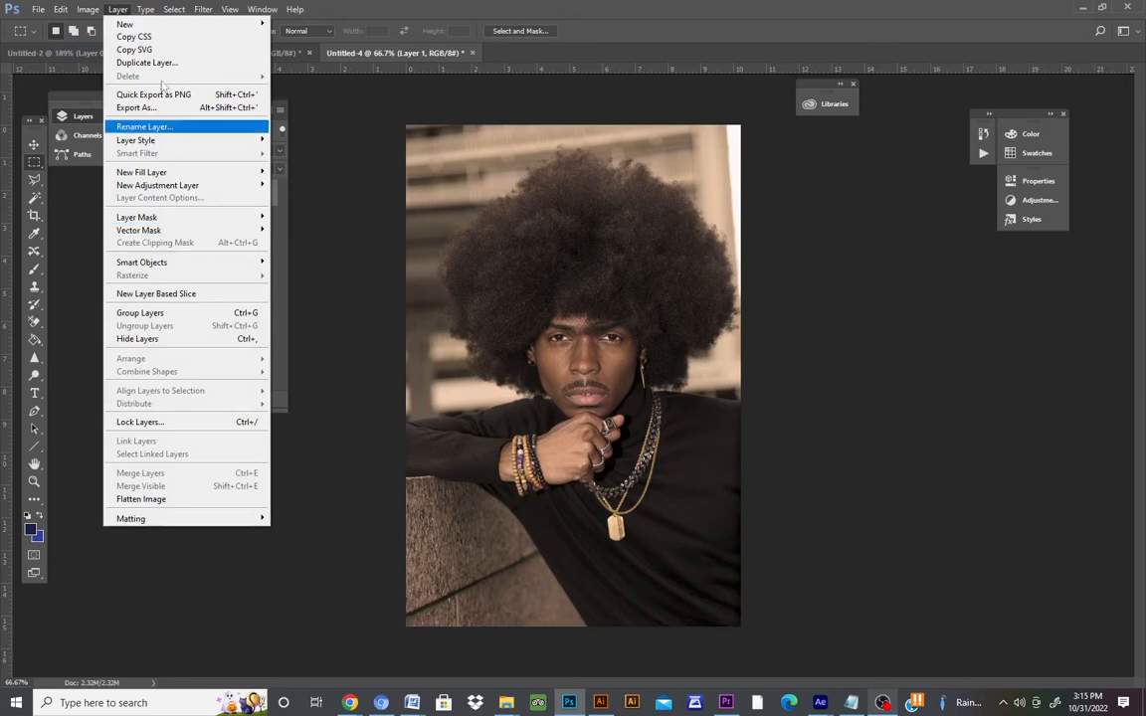
mouse_move(139, 23)
click(298, 23)
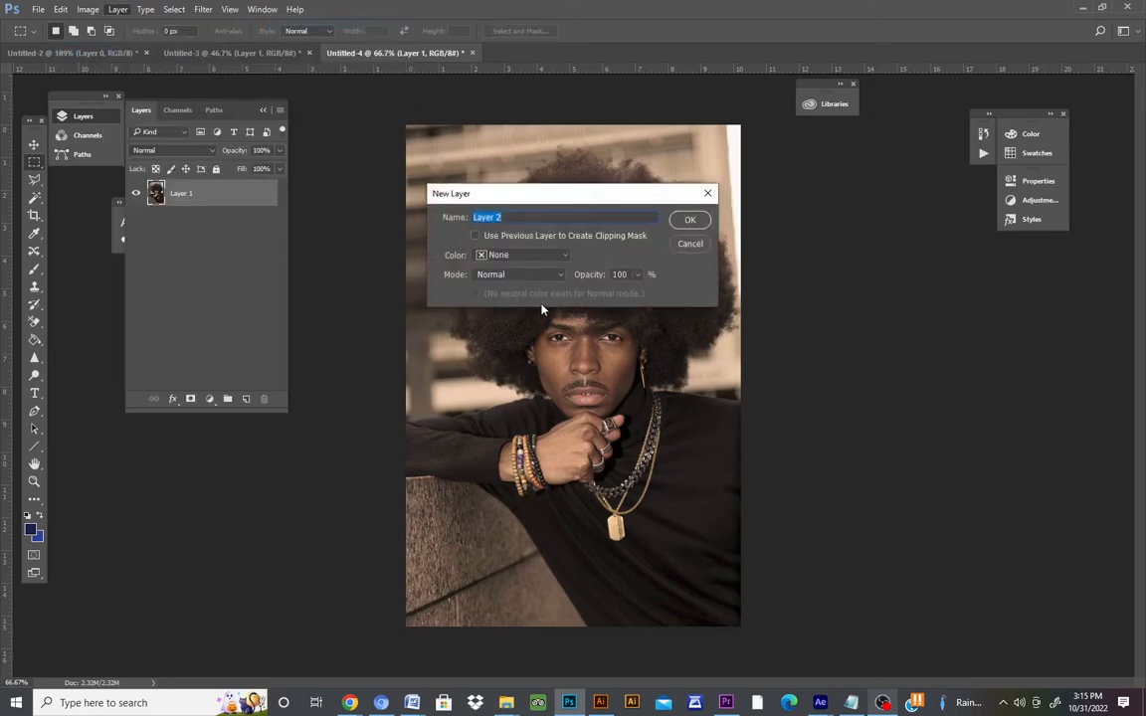
click(690, 218)
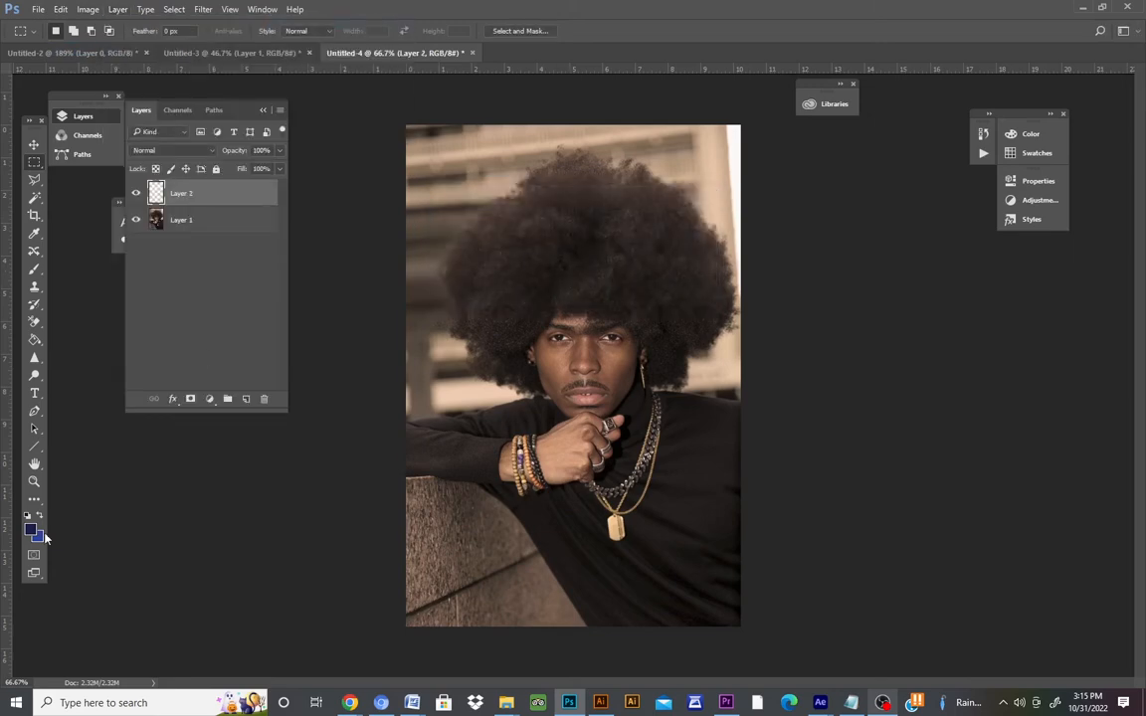
- Fill Layer 2 with the brighter blue as foreground colour using the Paint Bucket and move it below Layer 1
click(33, 341)
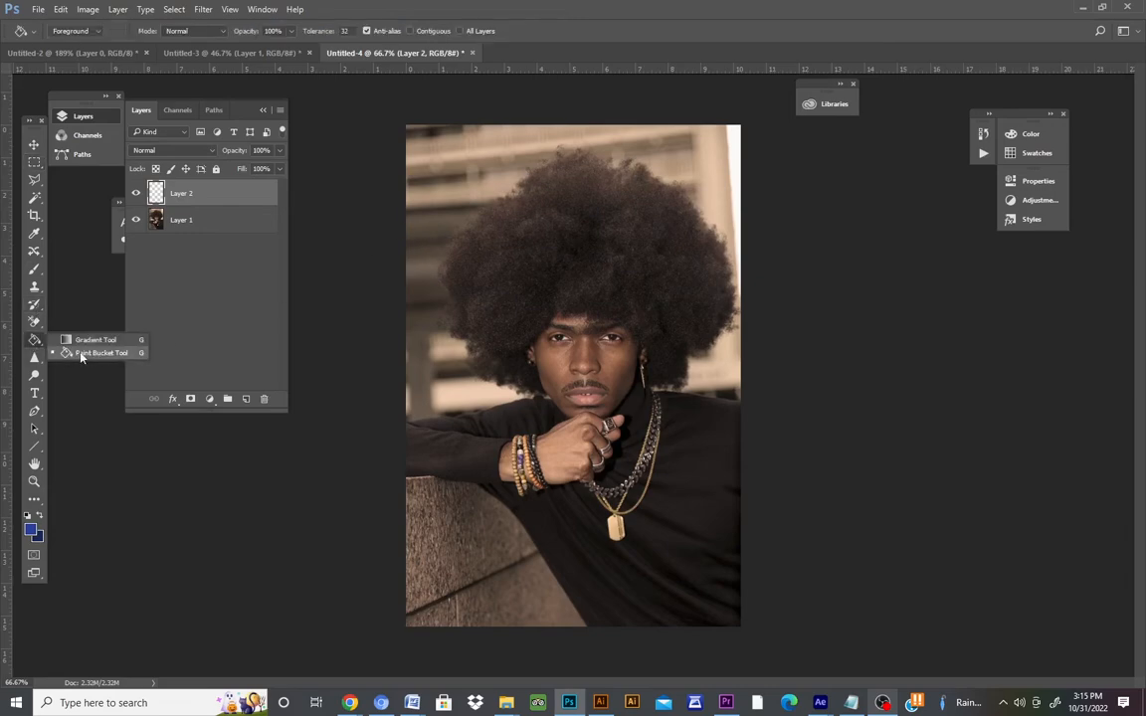
click(438, 163)
click(425, 156)
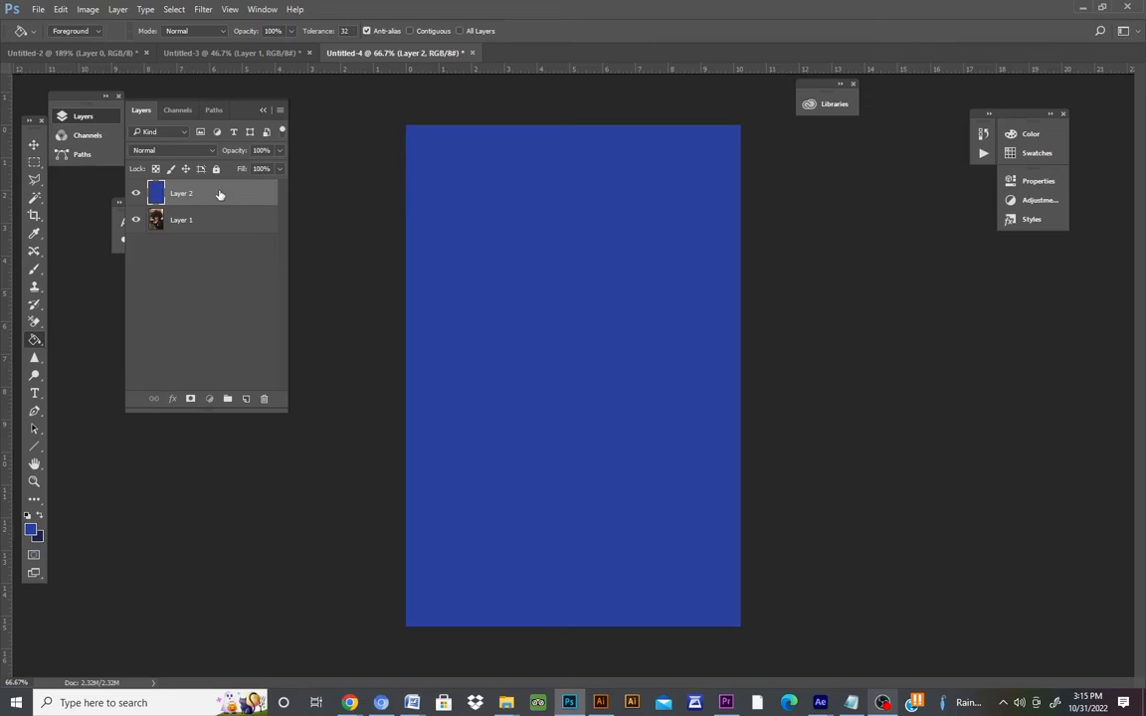
drag(220, 194, 202, 227)
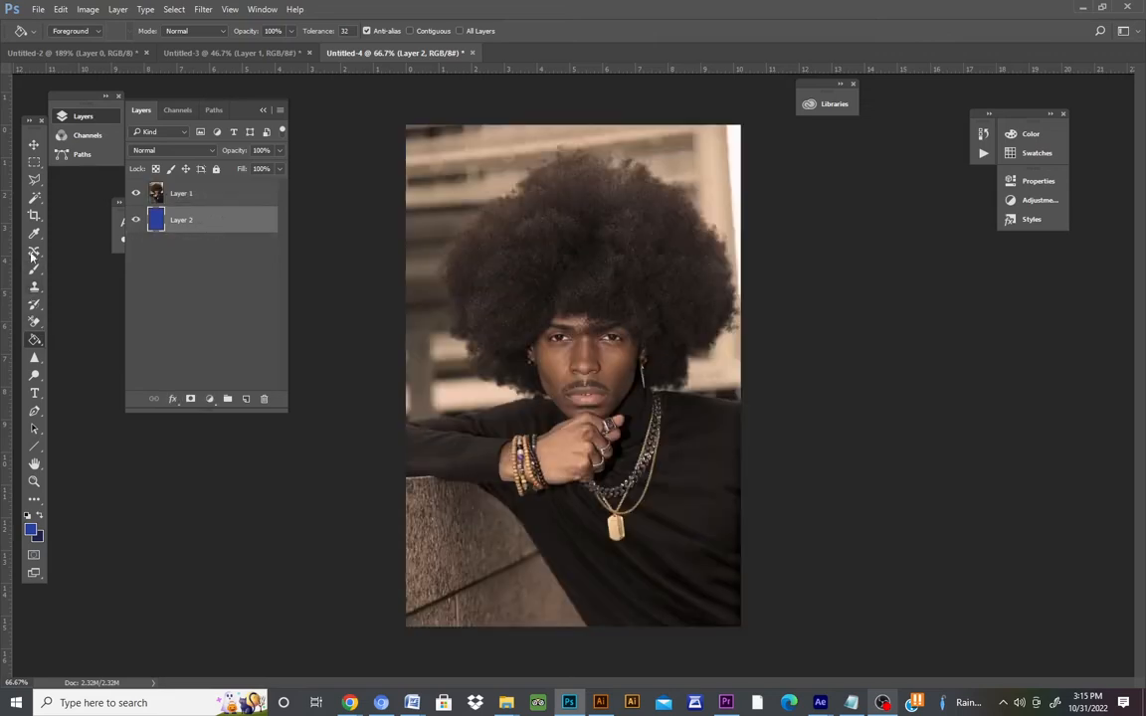
- Erase the background on Layer 1 around the afro's outline with the 45 px Background Eraser at 50% tolerance
click(190, 198)
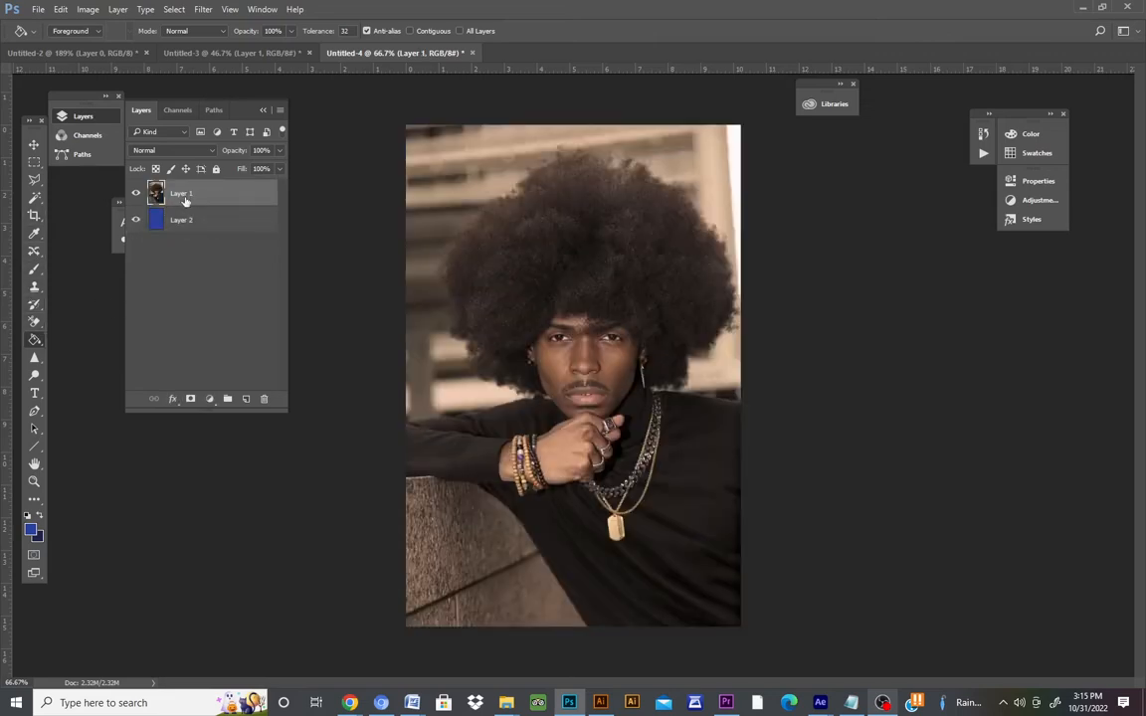
click(34, 323)
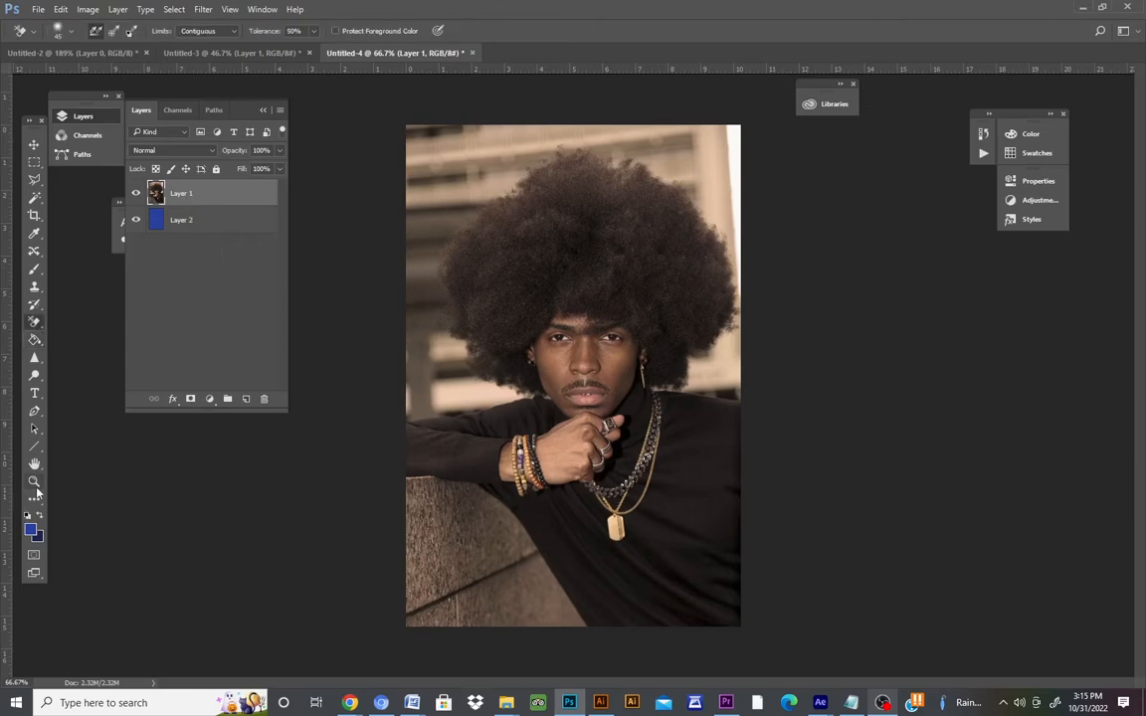
click(35, 483)
drag(400, 166, 440, 184)
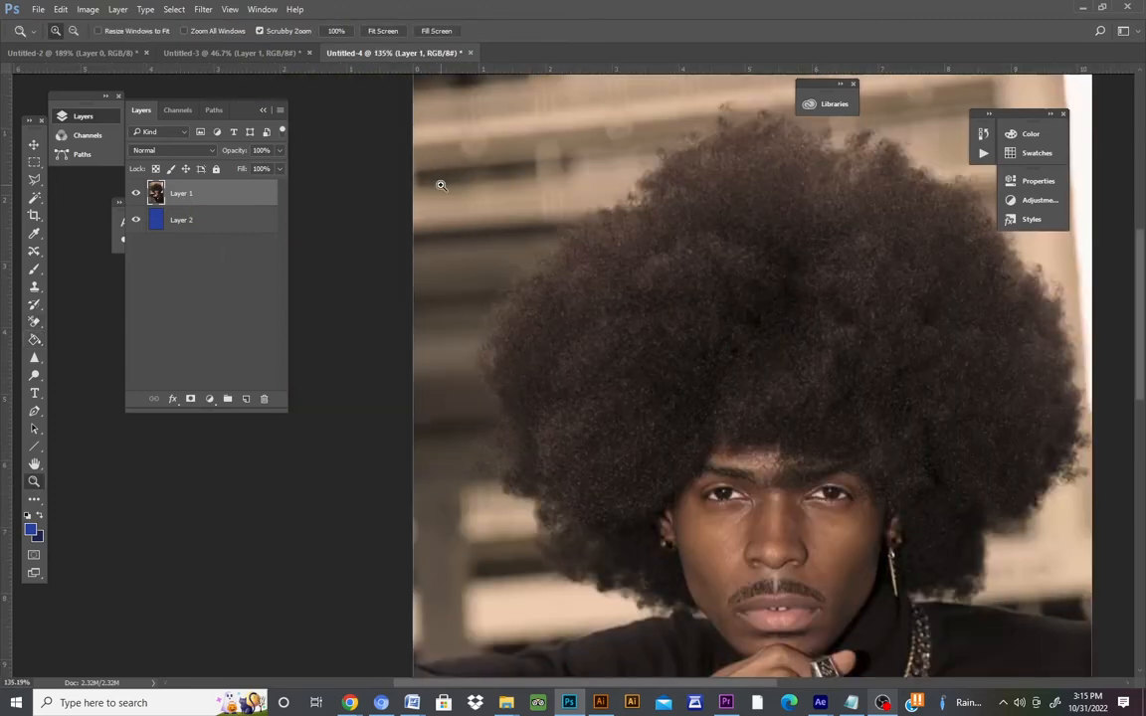
click(33, 321)
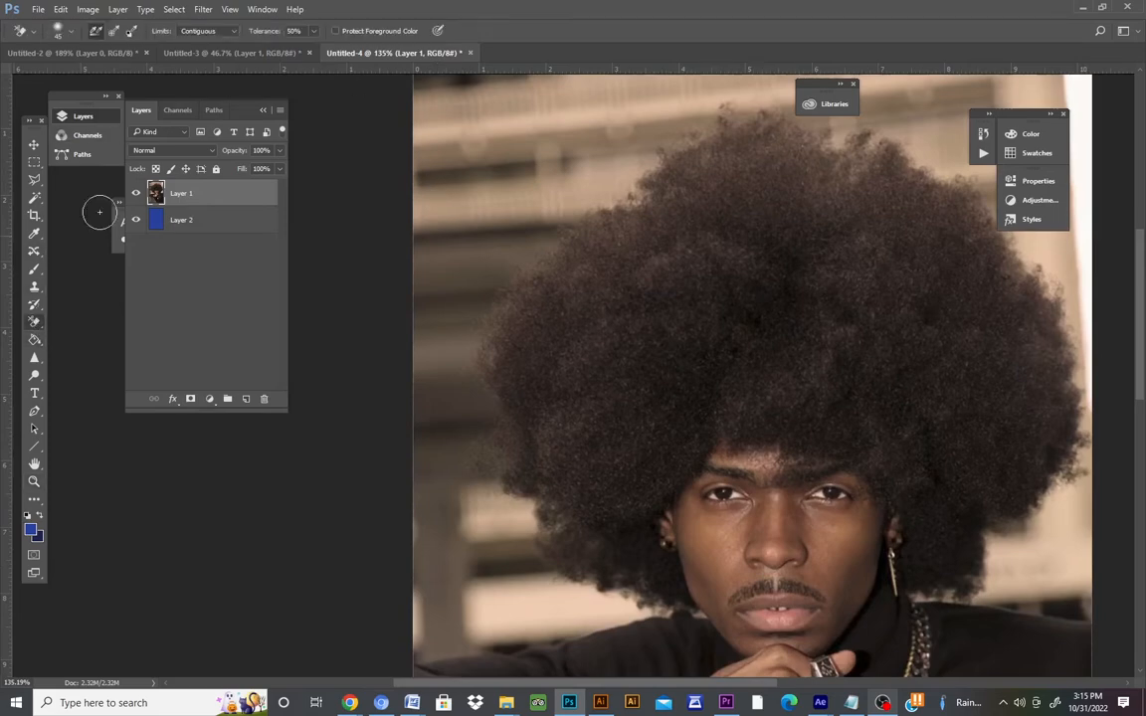
click(314, 30)
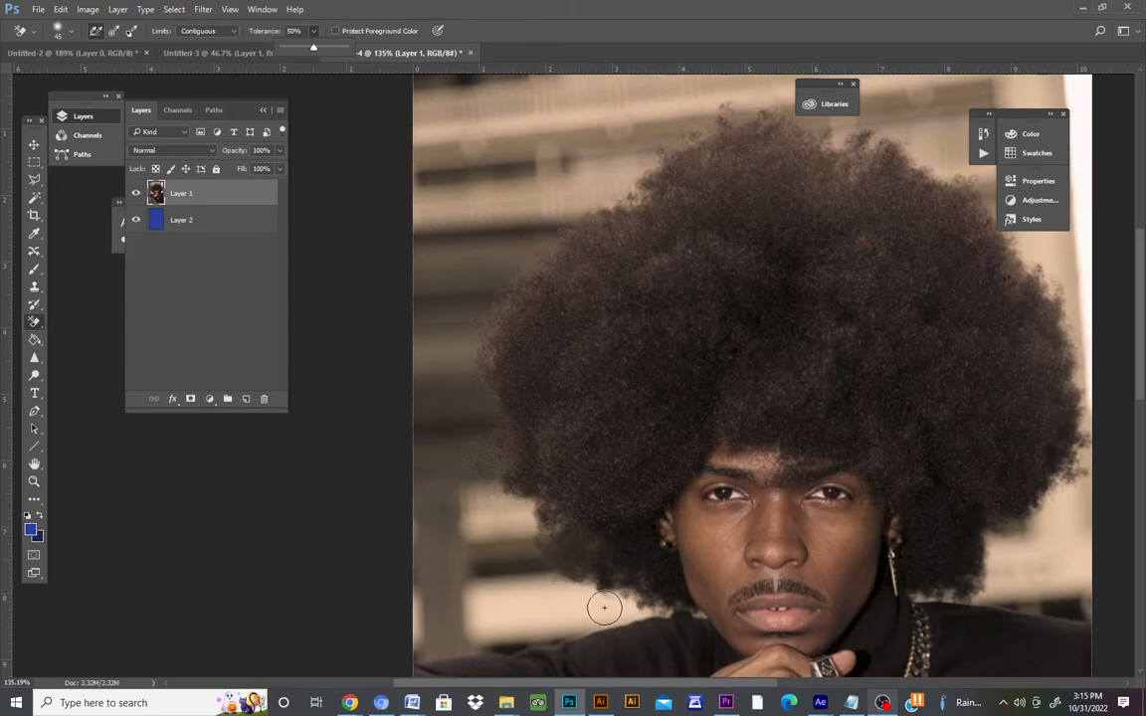
mouse_move(605, 605)
mouse_down()
mouse_move(550, 571)
mouse_move(518, 523)
mouse_move(522, 509)
mouse_move(507, 511)
mouse_move(525, 508)
mouse_move(491, 510)
mouse_move(488, 491)
mouse_move(454, 478)
mouse_move(452, 445)
mouse_move(488, 409)
mouse_move(468, 398)
mouse_move(460, 370)
mouse_move(467, 325)
mouse_move(492, 298)
mouse_move(464, 310)
mouse_move(449, 337)
mouse_move(549, 238)
mouse_move(510, 257)
mouse_move(492, 274)
mouse_move(563, 233)
mouse_move(721, 102)
mouse_move(766, 102)
mouse_move(890, 127)
mouse_move(835, 124)
mouse_move(835, 145)
mouse_move(766, 121)
mouse_move(811, 117)
mouse_move(836, 139)
mouse_move(923, 152)
mouse_move(957, 172)
mouse_move(931, 157)
mouse_move(983, 199)
mouse_move(1072, 317)
mouse_move(1094, 377)
mouse_move(1092, 447)
mouse_move(988, 592)
mouse_move(1108, 612)
mouse_up()
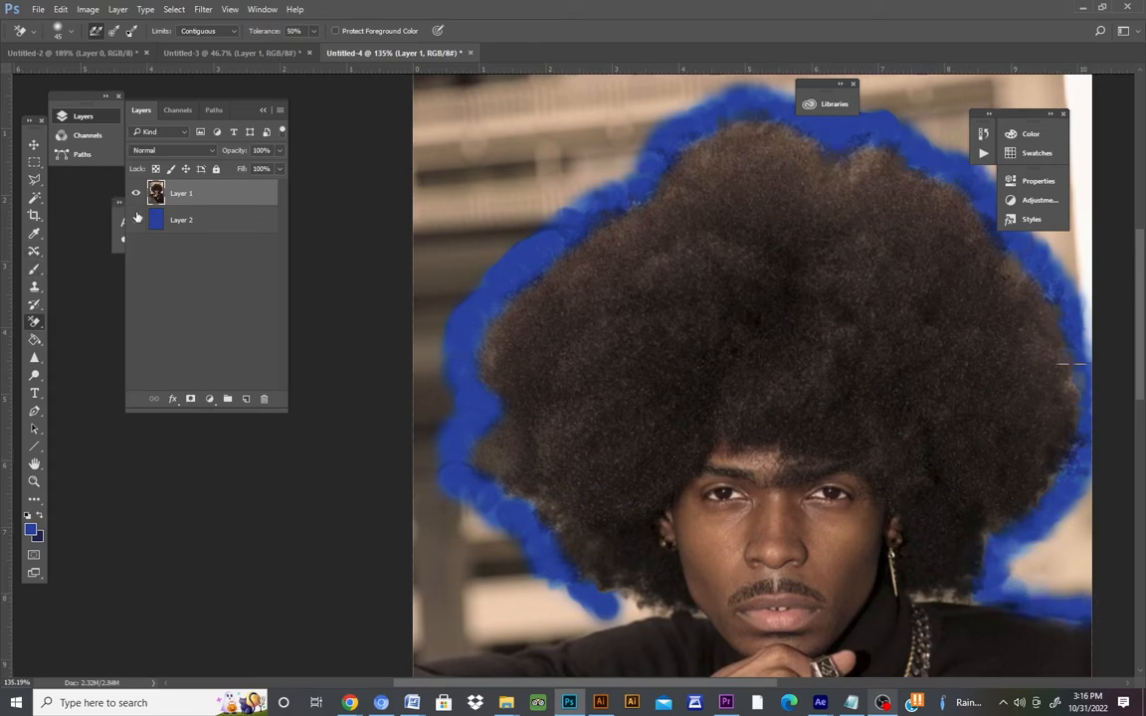
- Toggle Layer 2's visibility to inspect the erased edge around the hair against transparency and blue
click(137, 219)
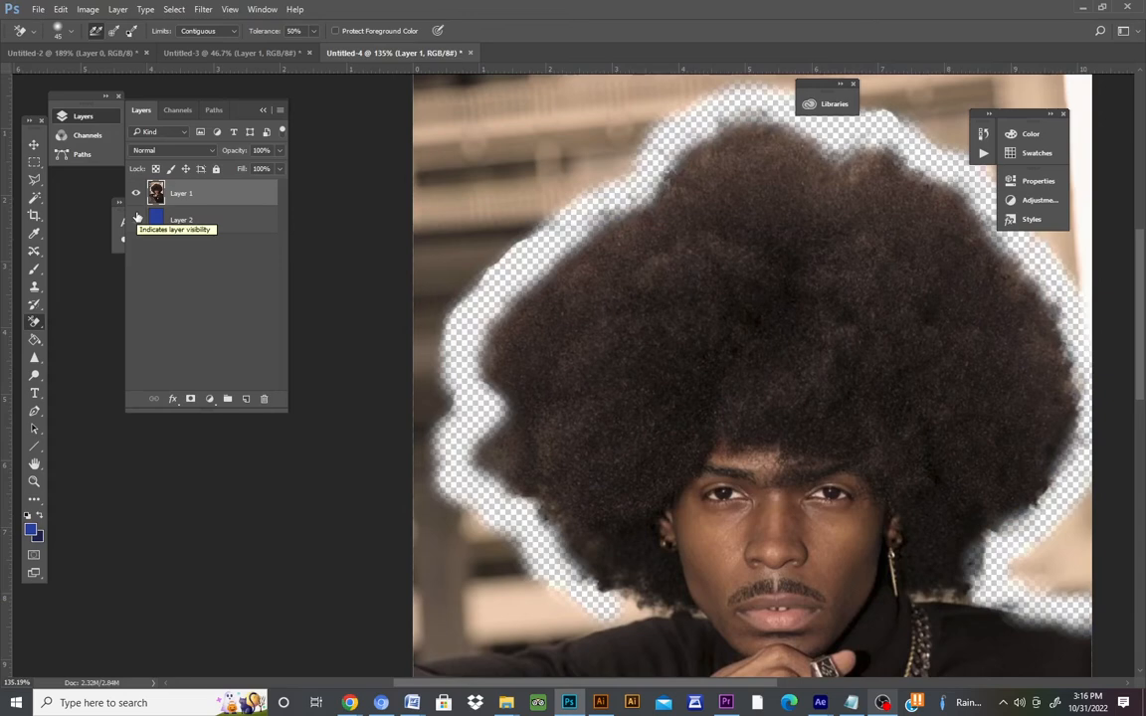
click(139, 220)
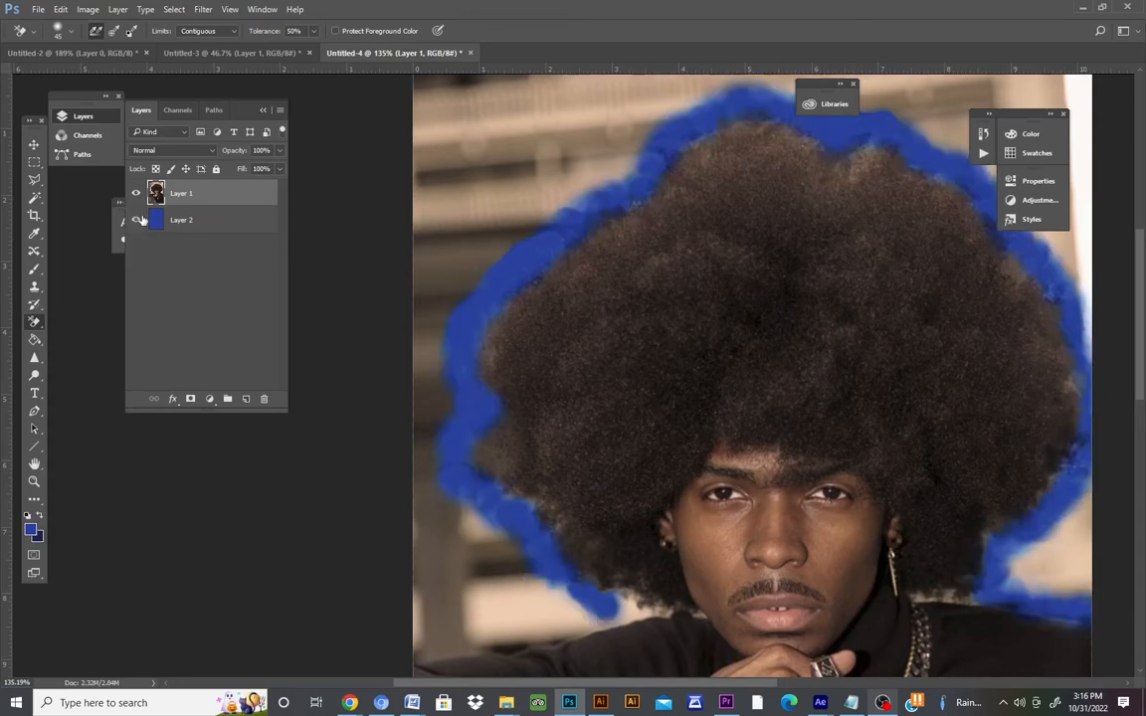
click(139, 219)
click(139, 220)
- Step back through the erasing around the afro and restore it to compare the hair edge before and after
click(60, 9)
click(70, 52)
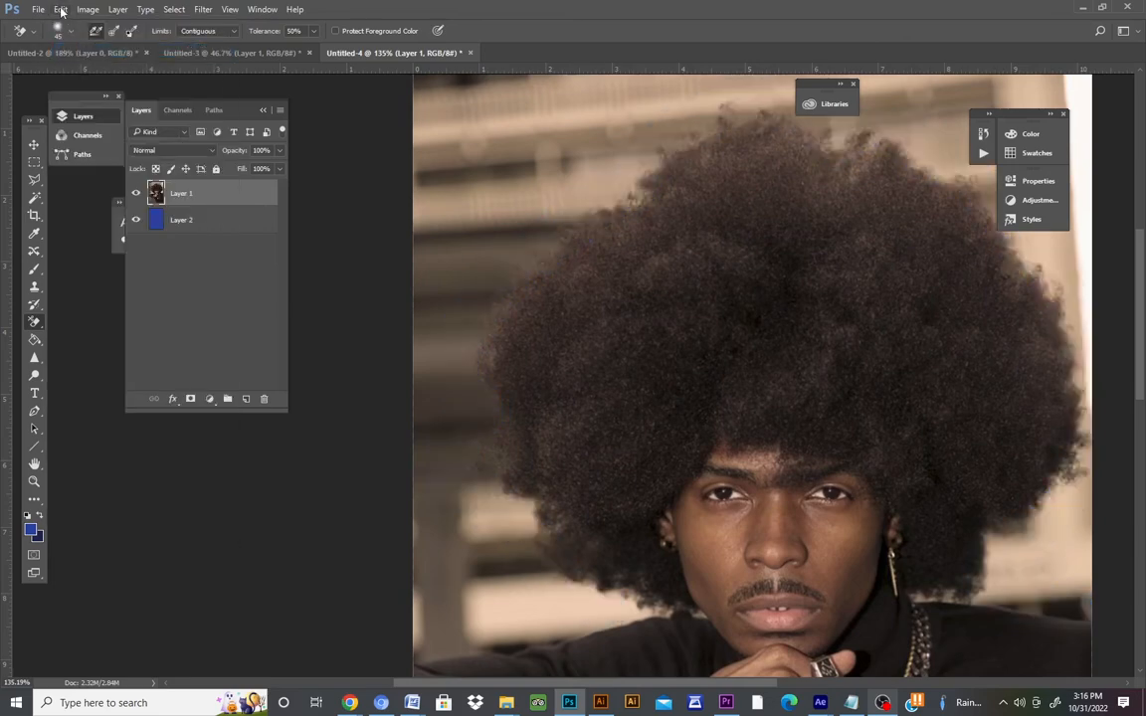
click(60, 11)
click(59, 11)
click(61, 9)
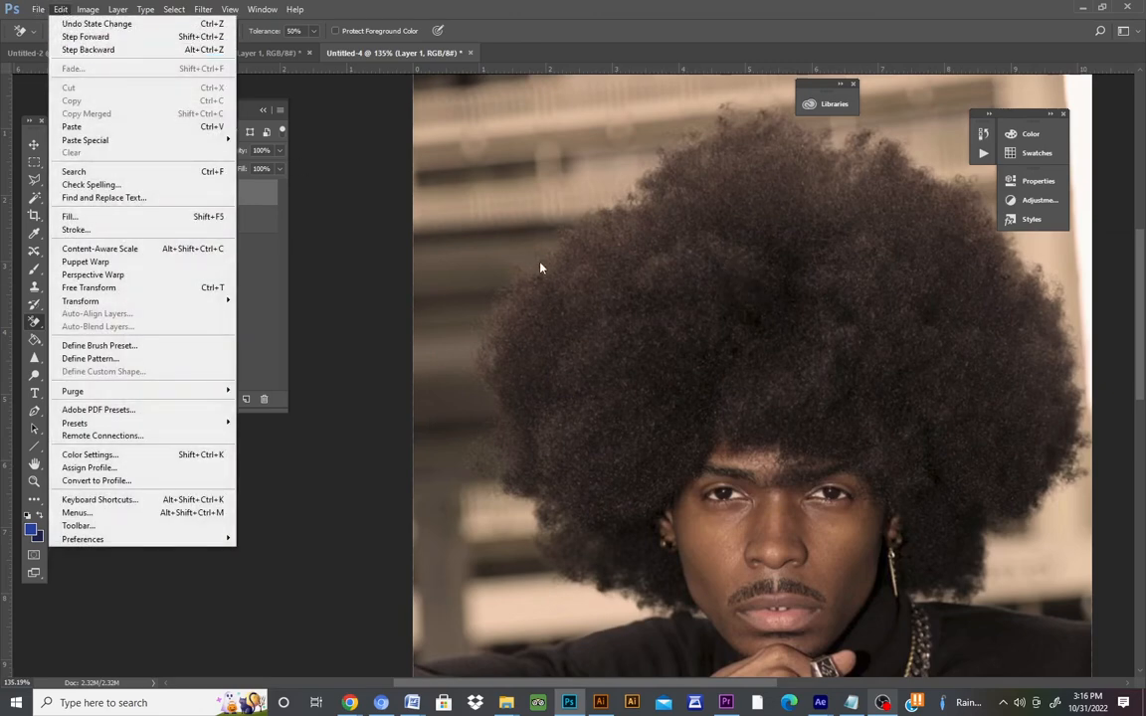
click(140, 37)
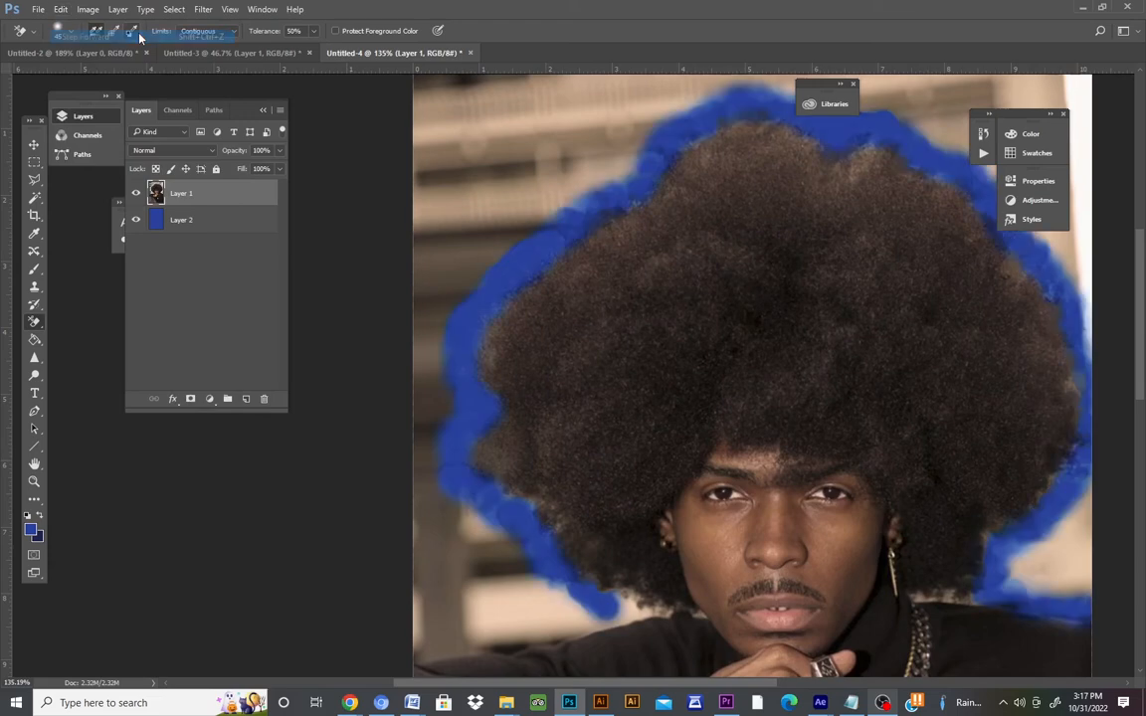
- Check the erased hair edge with Layer 2 hidden and shown, and undo the erasing around the afro
click(138, 221)
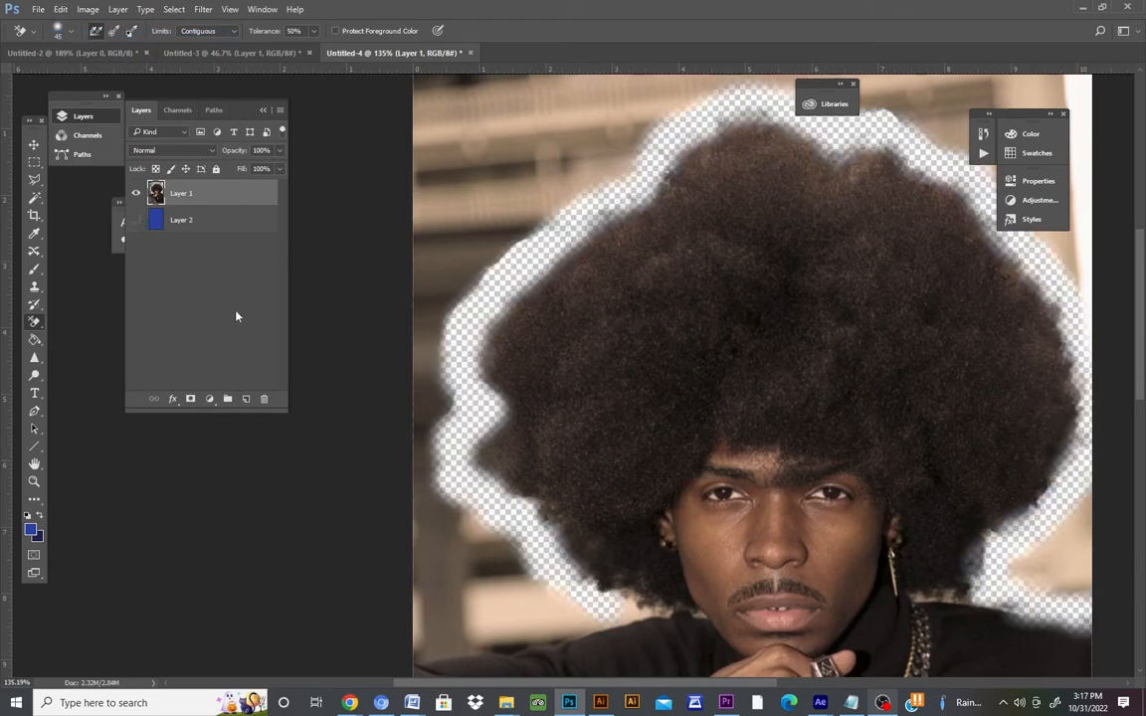
click(137, 220)
click(62, 10)
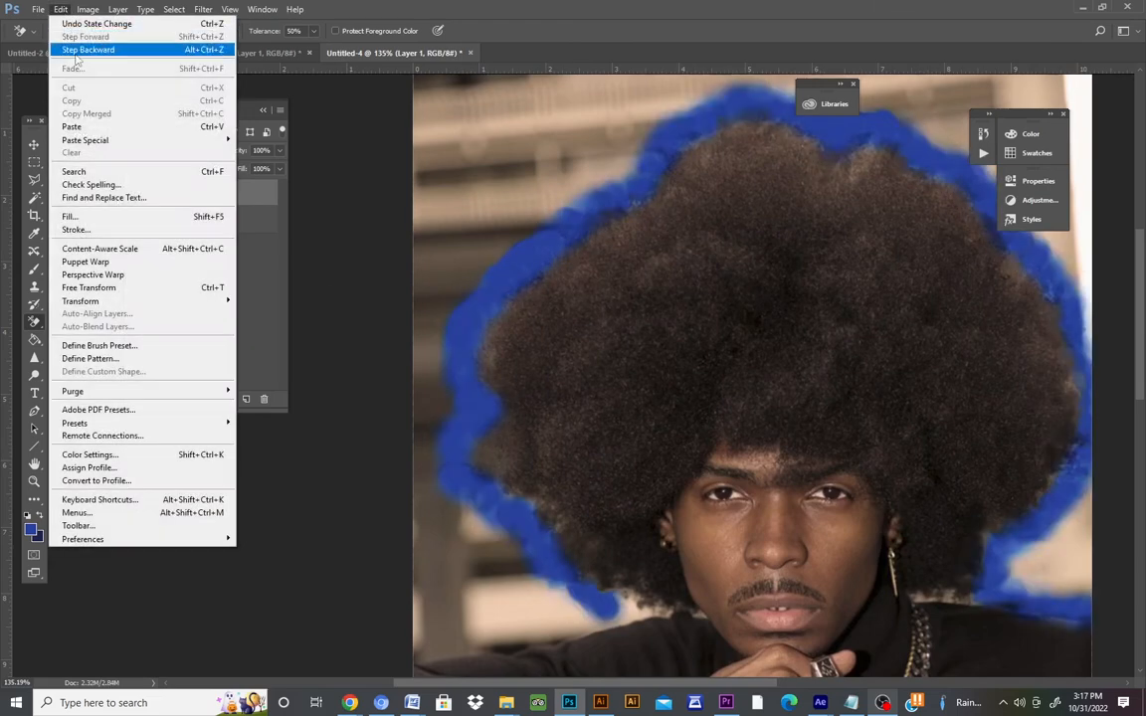
click(67, 48)
click(58, 9)
click(60, 9)
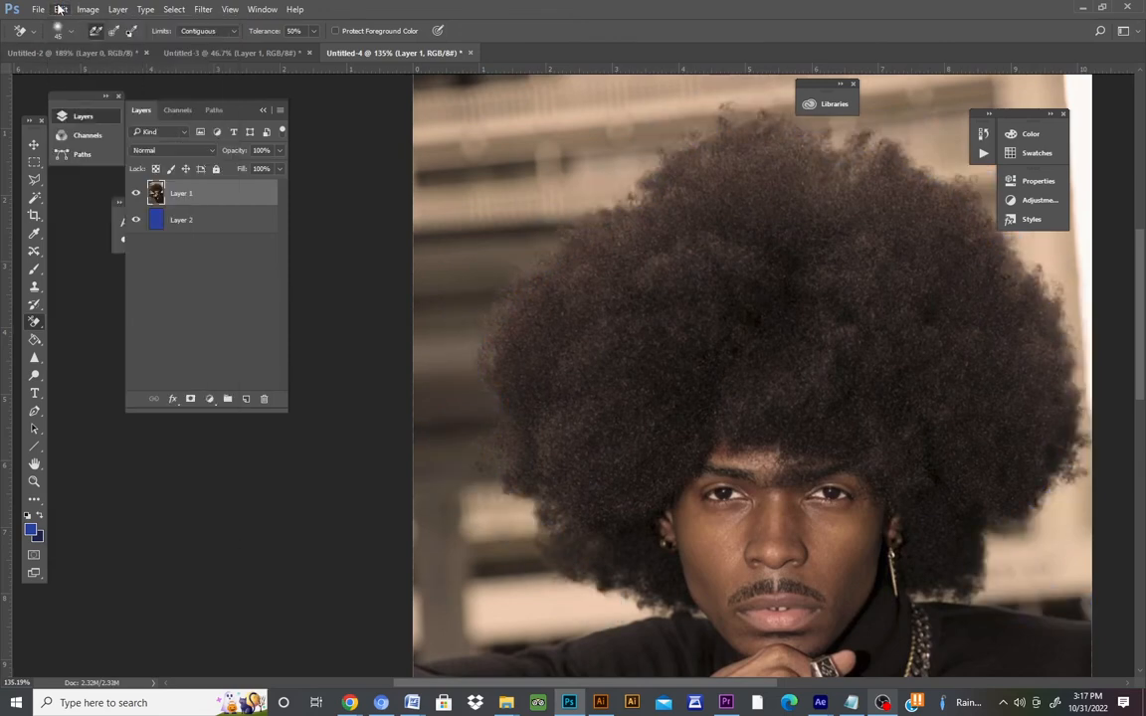
- Try erasing the background beside the afro's lower left edge with the Background Eraser at 10% tolerance, and undo it
click(314, 31)
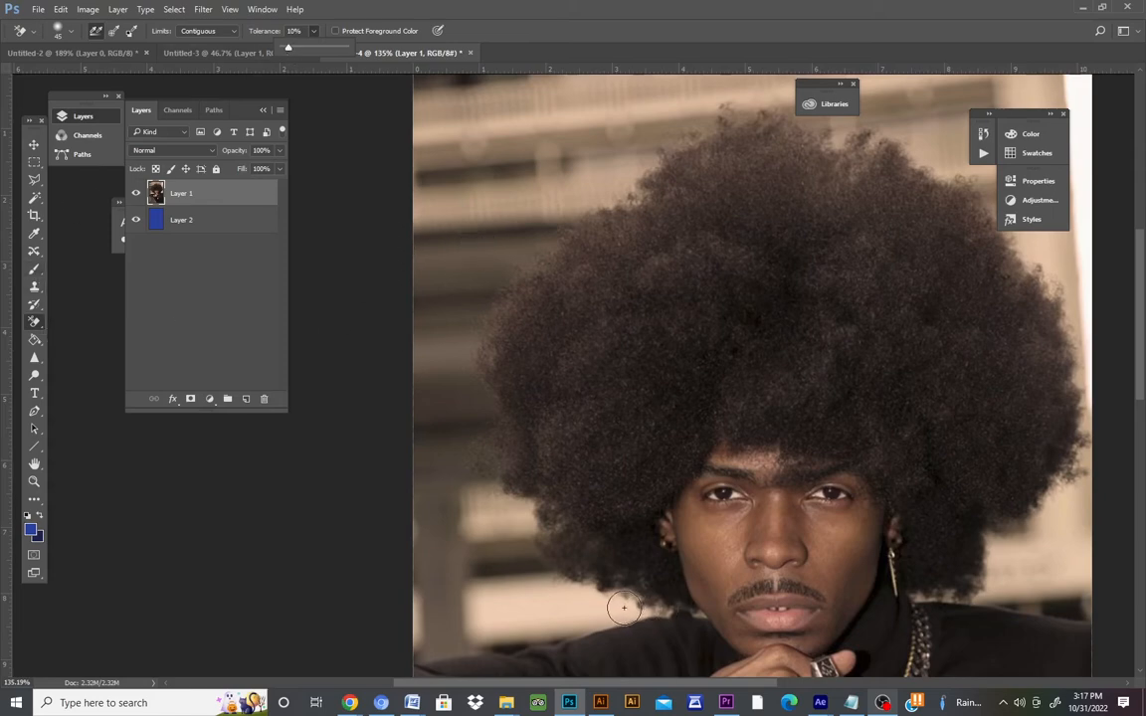
mouse_move(642, 610)
mouse_down()
mouse_move(555, 574)
mouse_move(545, 564)
mouse_move(567, 549)
mouse_up()
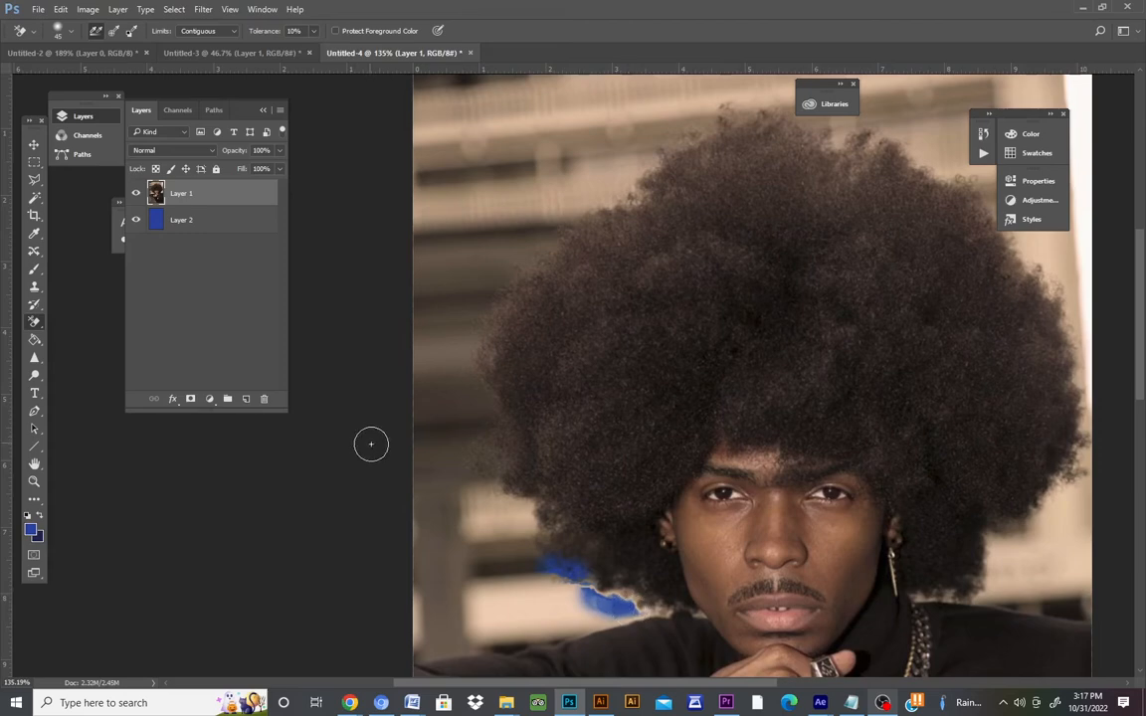
click(61, 9)
click(79, 48)
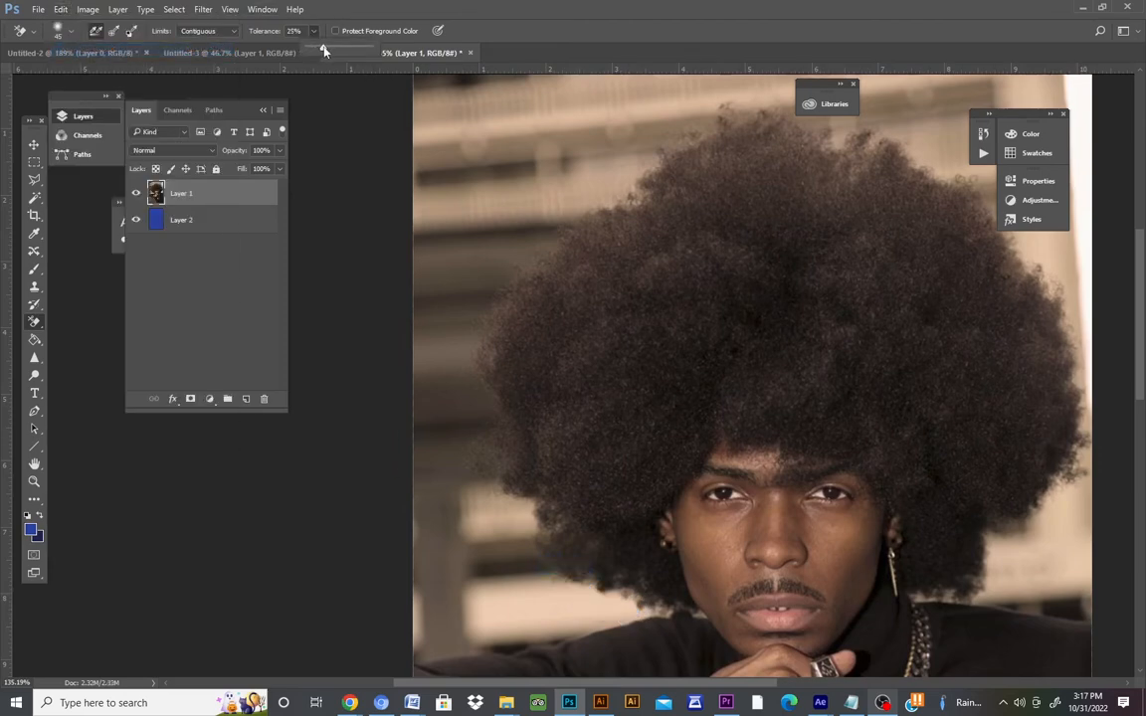
- Try the Background Eraser at 25% tolerance along the lower left hair edge, and undo the stroke
mouse_move(635, 605)
mouse_down()
mouse_move(586, 589)
mouse_move(644, 609)
mouse_up()
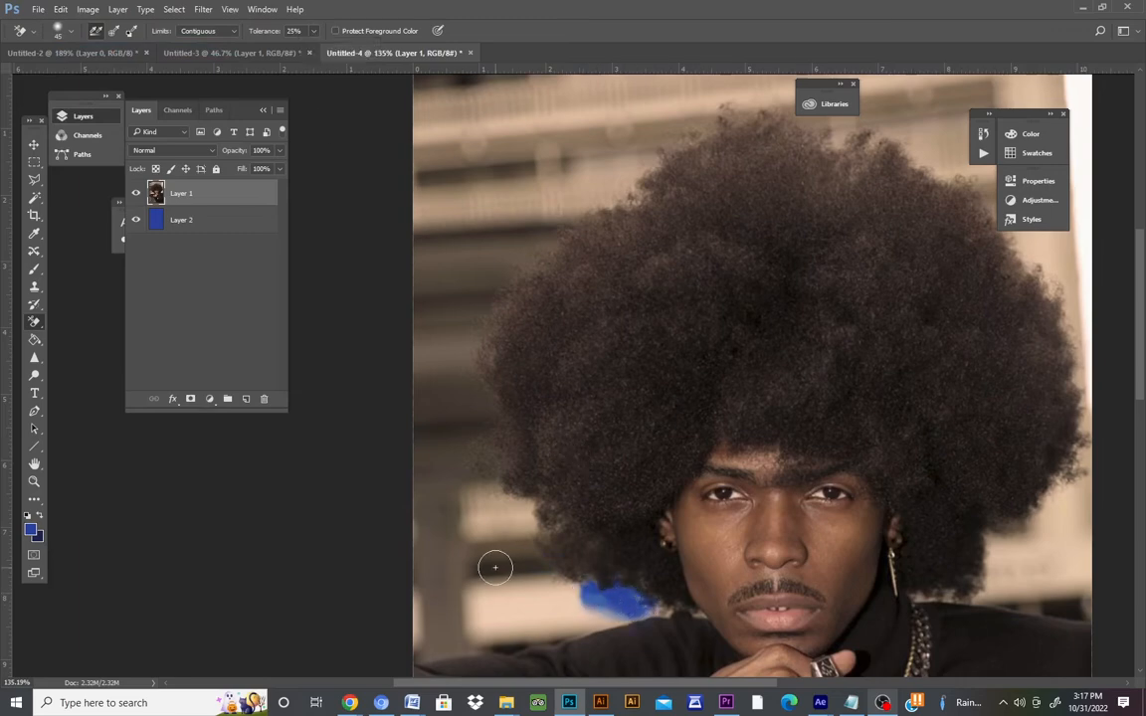
click(60, 9)
click(100, 46)
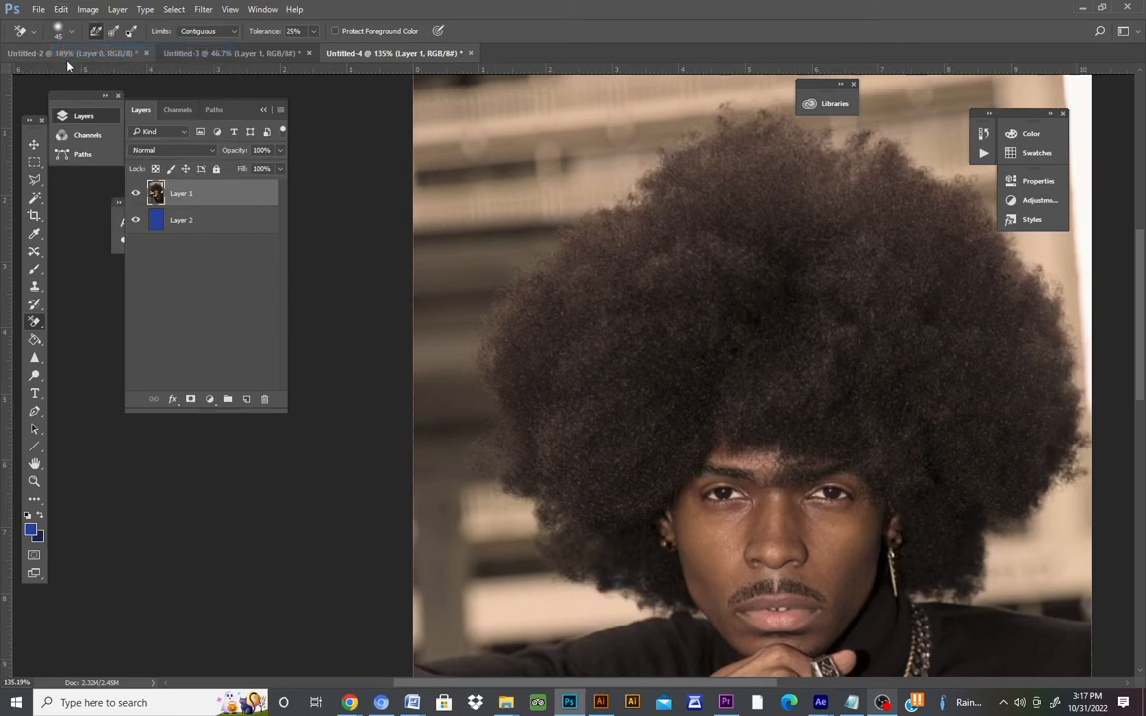
- Test the Background Eraser at 33% tolerance up the afro's left edge, inspect it with Layer 2 hidden and shown, and undo it
click(313, 32)
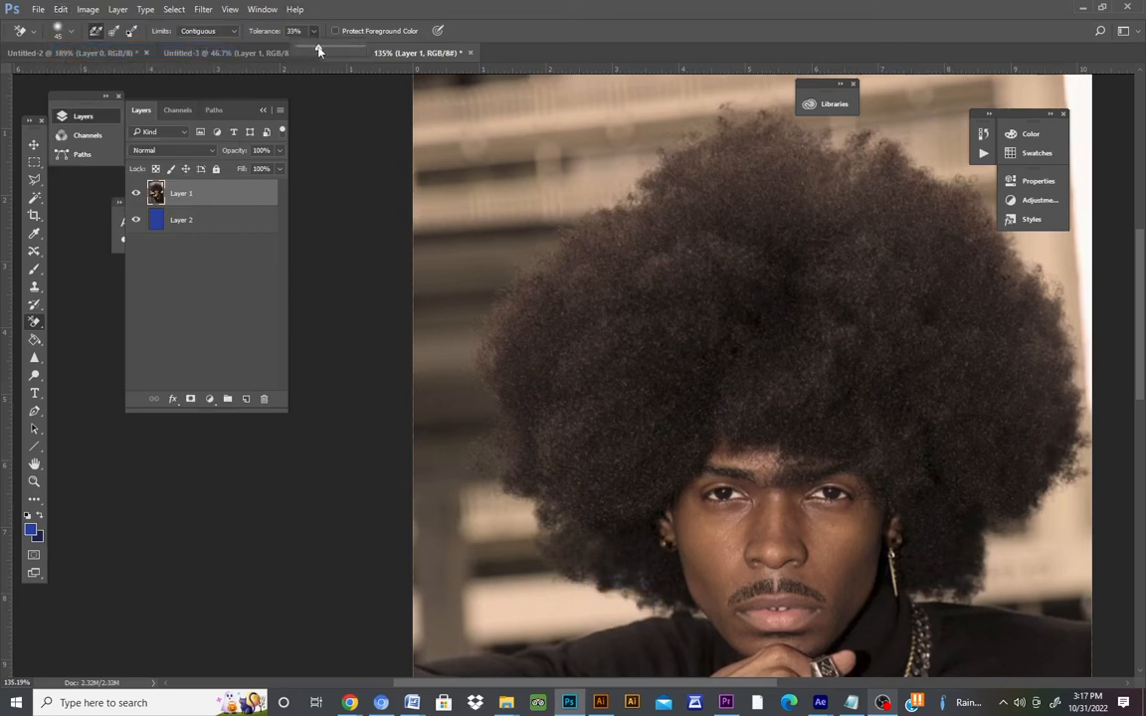
click(648, 609)
mouse_move(647, 609)
mouse_down()
mouse_move(547, 569)
mouse_move(475, 466)
mouse_move(495, 396)
mouse_up()
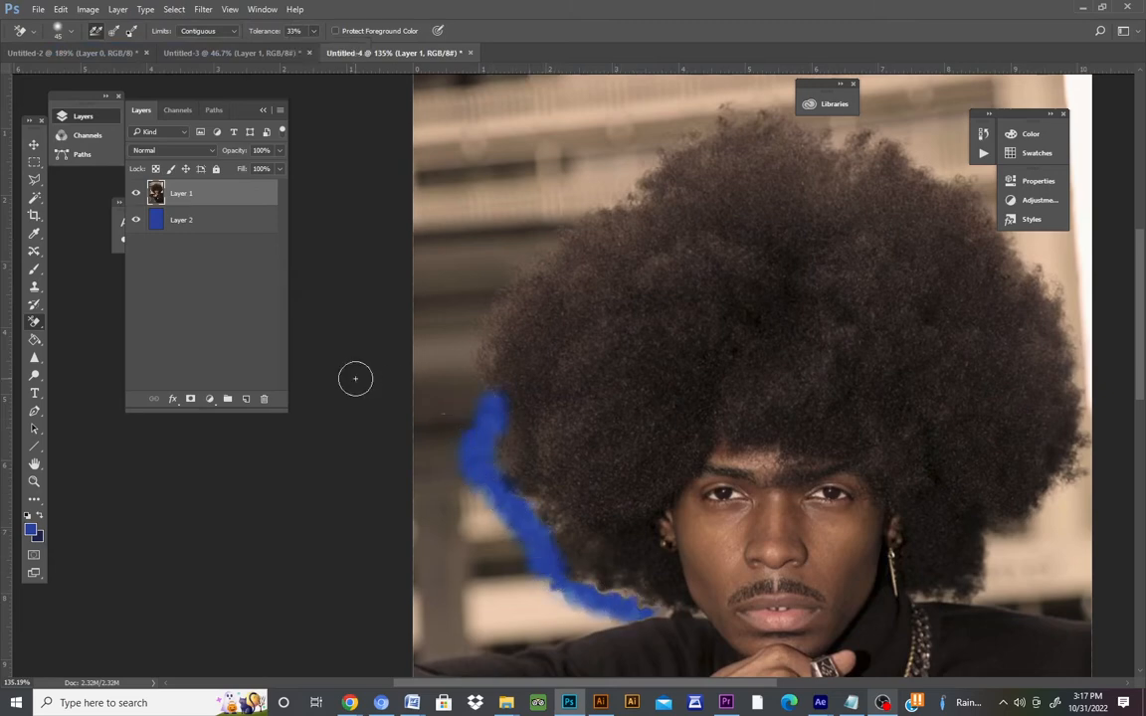
click(135, 221)
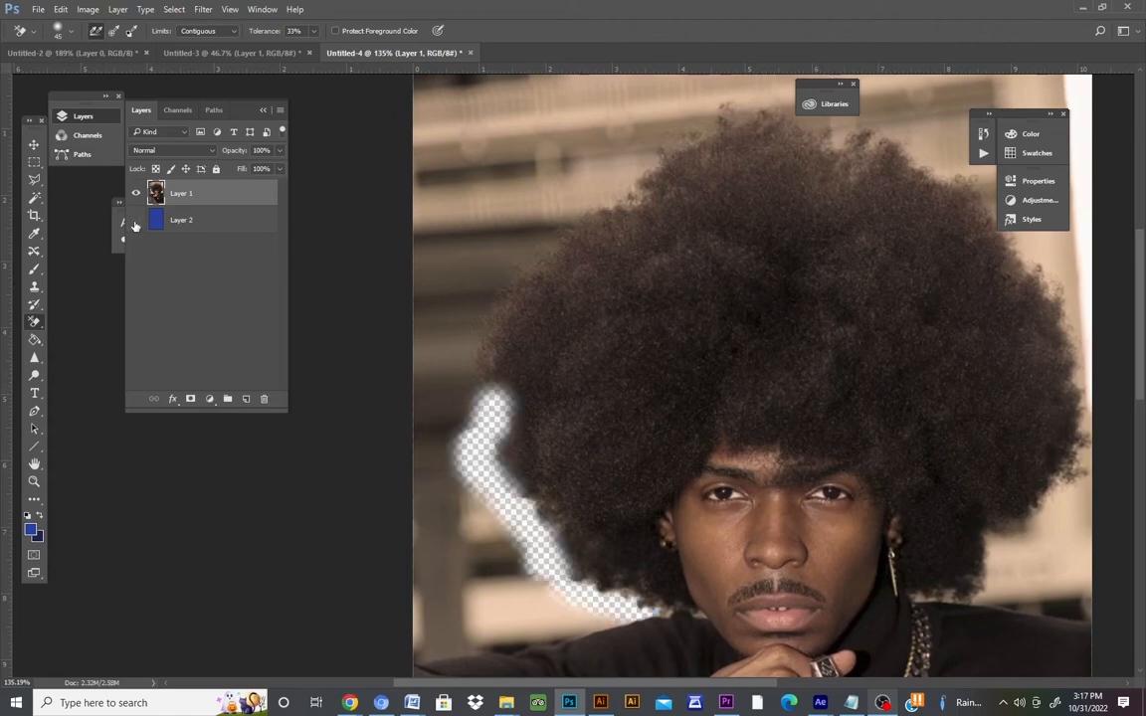
click(135, 221)
click(61, 9)
click(95, 27)
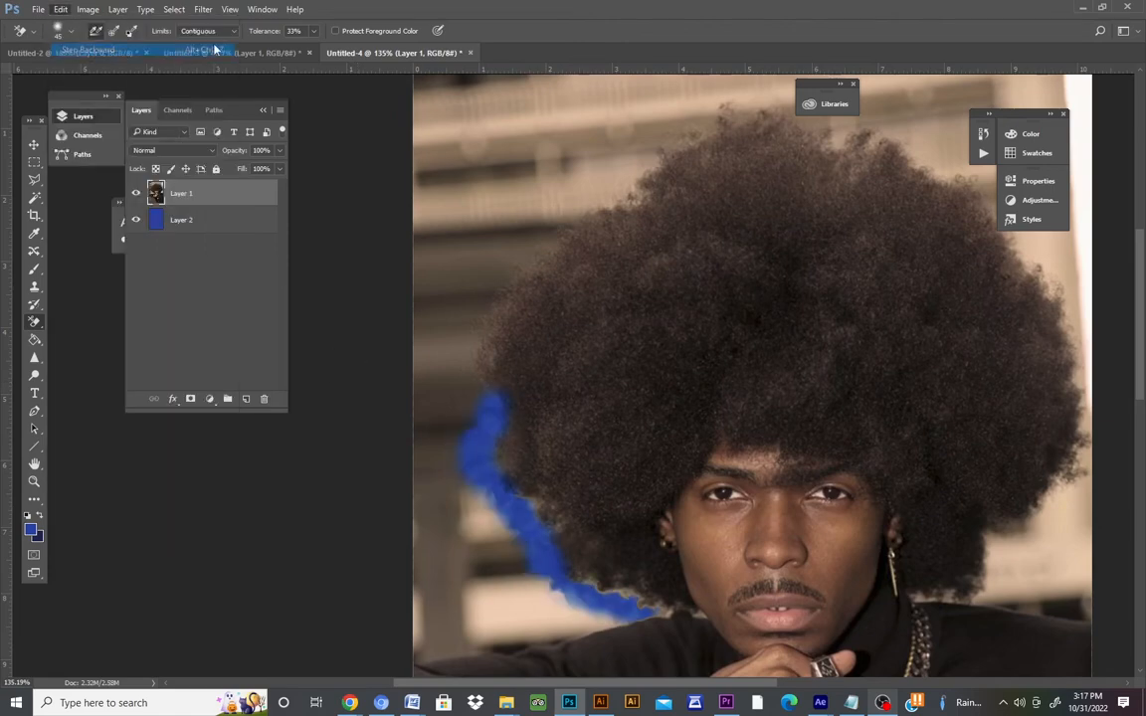
- Test the Background Eraser at 23% tolerance up the afro's left edge, check it against transparency and blue, and undo it
click(313, 30)
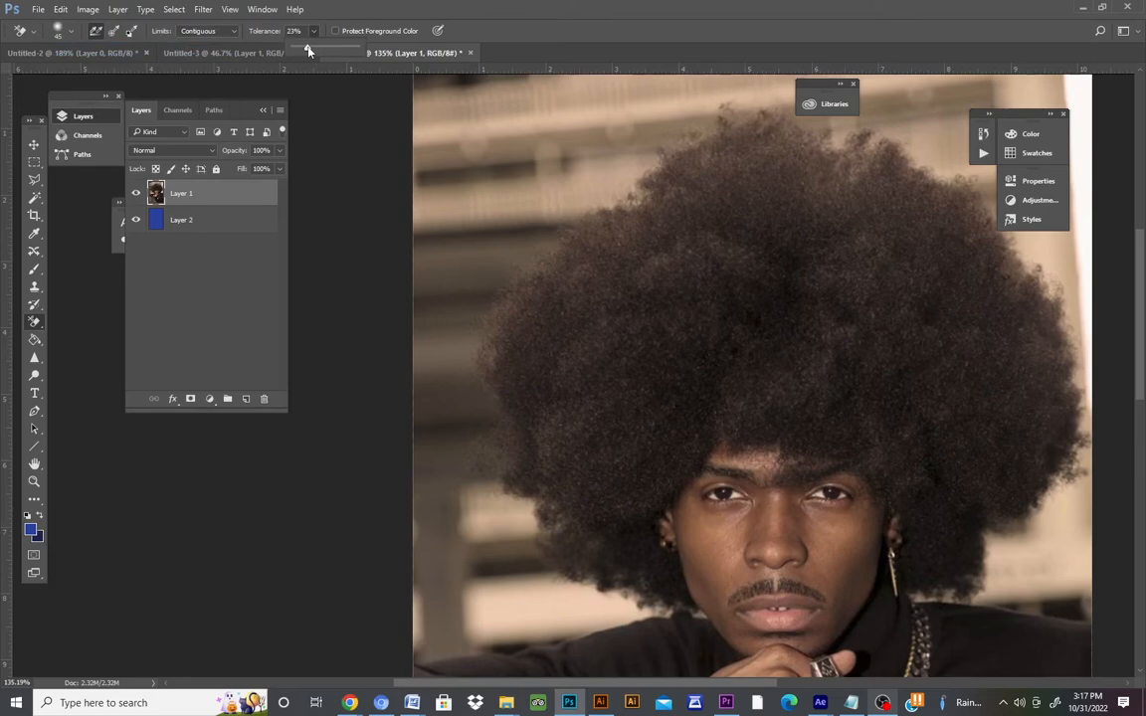
click(627, 608)
mouse_move(637, 611)
mouse_down()
mouse_move(550, 568)
mouse_move(511, 512)
mouse_move(470, 479)
mouse_move(462, 451)
mouse_move(478, 404)
mouse_move(452, 320)
mouse_up()
click(137, 221)
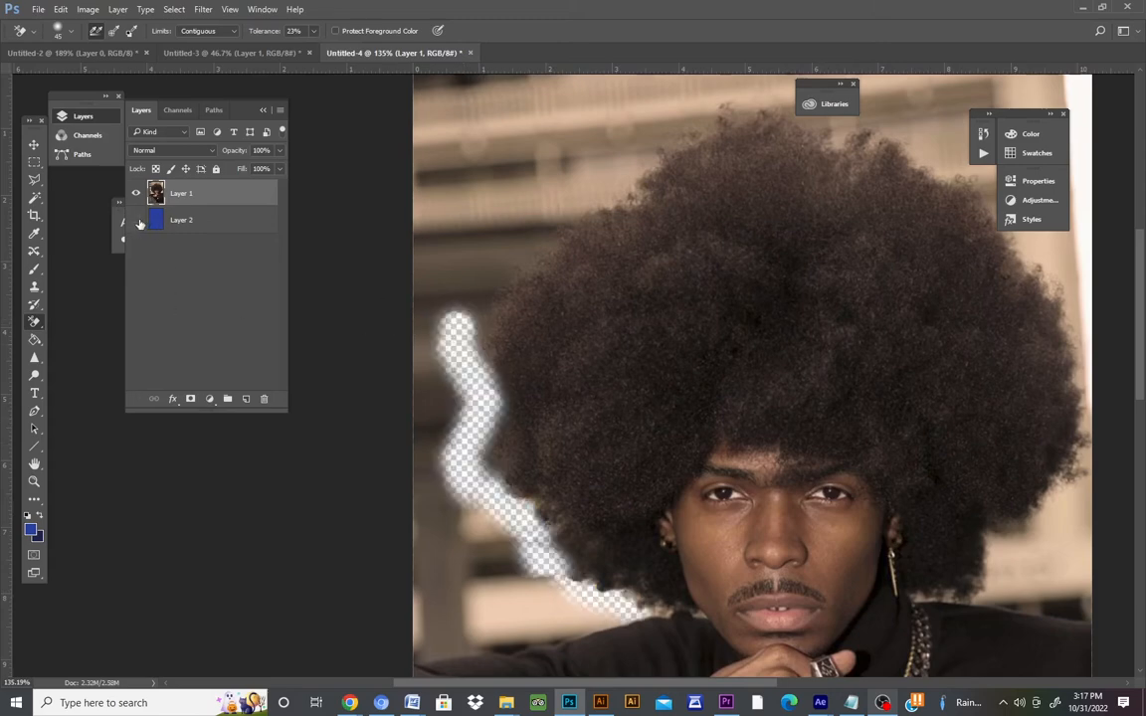
click(138, 221)
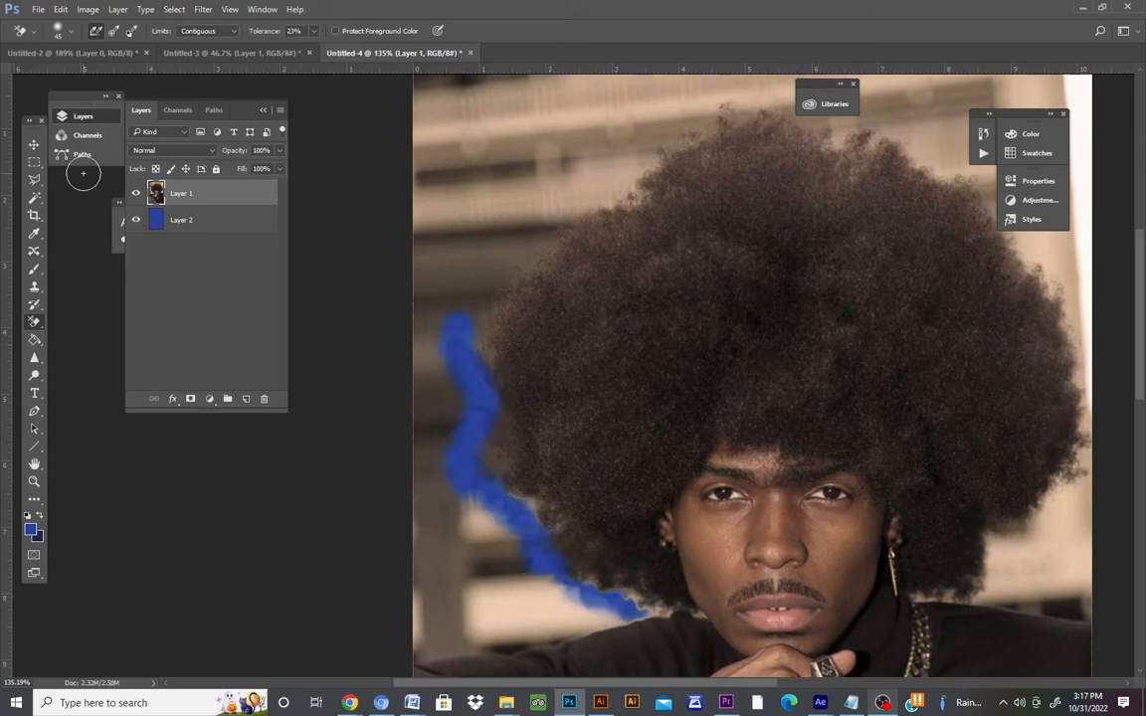
click(60, 9)
click(64, 46)
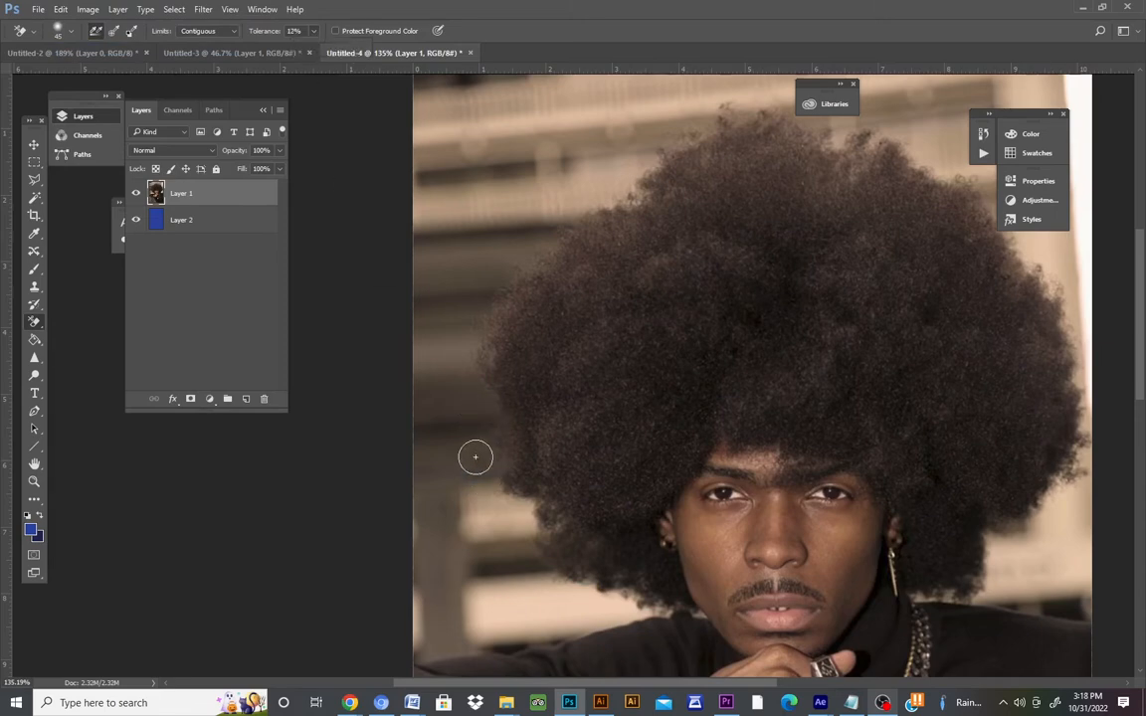
- Erase the background along the afro's left side up to the crown at 12% tolerance, checking the edge with Layer 2 hidden
mouse_move(475, 455)
mouse_down()
mouse_move(449, 339)
mouse_move(484, 289)
mouse_move(459, 343)
mouse_move(475, 318)
mouse_move(469, 360)
mouse_move(470, 328)
mouse_move(516, 256)
mouse_up()
click(133, 223)
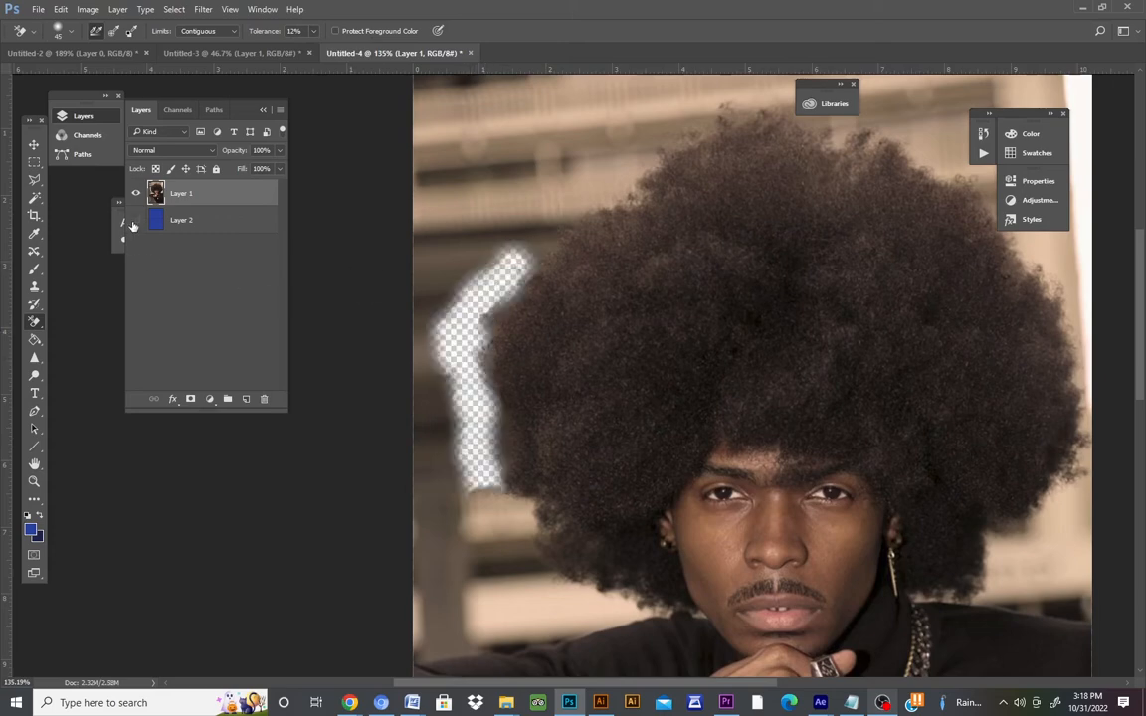
click(136, 221)
mouse_move(496, 499)
mouse_down()
mouse_move(473, 479)
mouse_move(489, 511)
mouse_move(511, 503)
mouse_move(487, 491)
mouse_move(527, 512)
mouse_move(527, 552)
mouse_move(575, 593)
mouse_move(629, 595)
mouse_move(586, 584)
mouse_move(649, 606)
mouse_move(586, 591)
mouse_move(529, 555)
mouse_move(519, 509)
mouse_move(476, 459)
mouse_up()
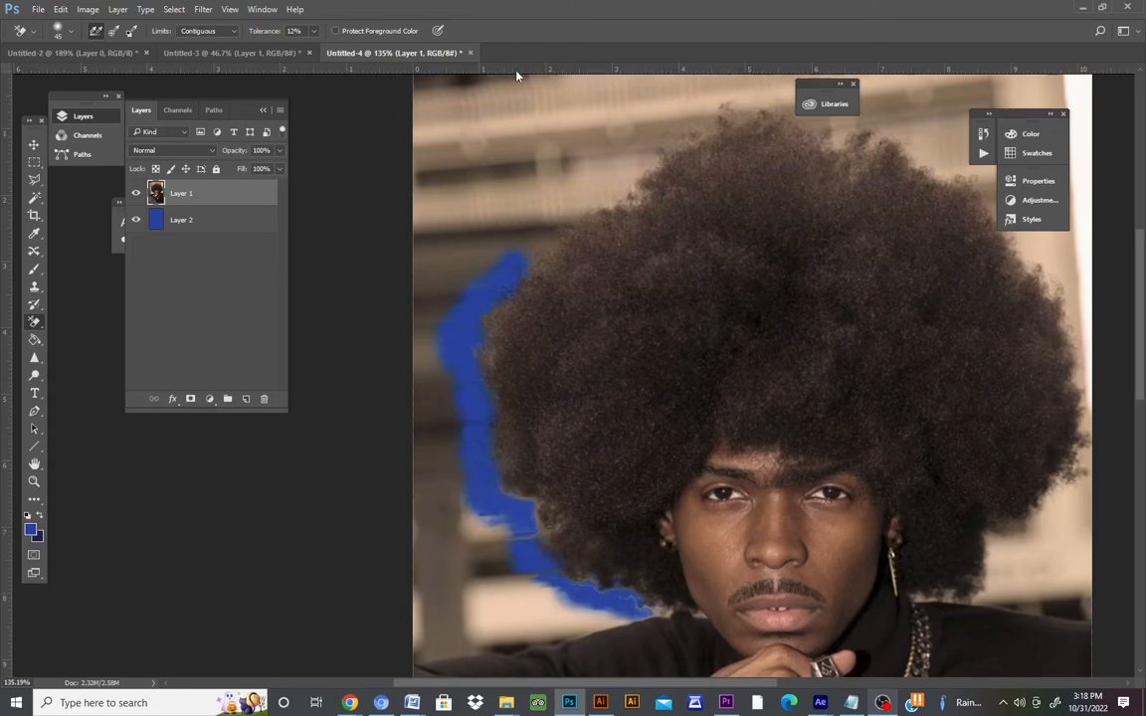
mouse_move(727, 98)
mouse_down()
mouse_move(594, 184)
mouse_move(537, 248)
mouse_up()
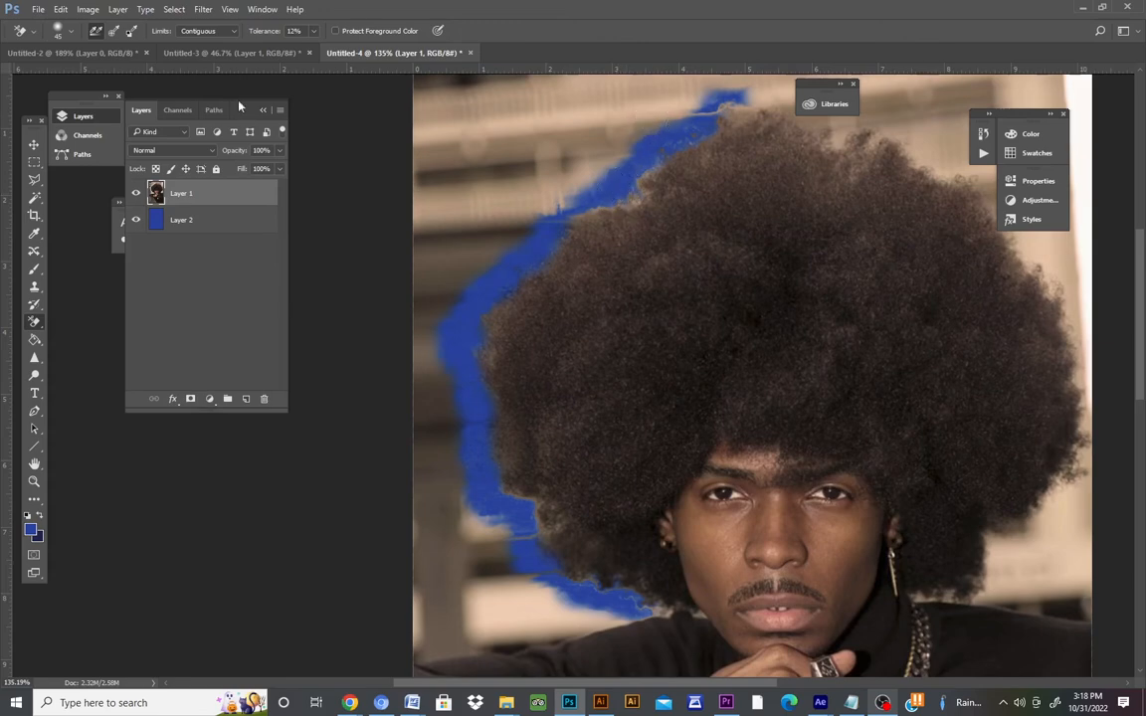
- Move the Libraries panel off the photo to uncover the area above the afro
click(60, 9)
click(100, 49)
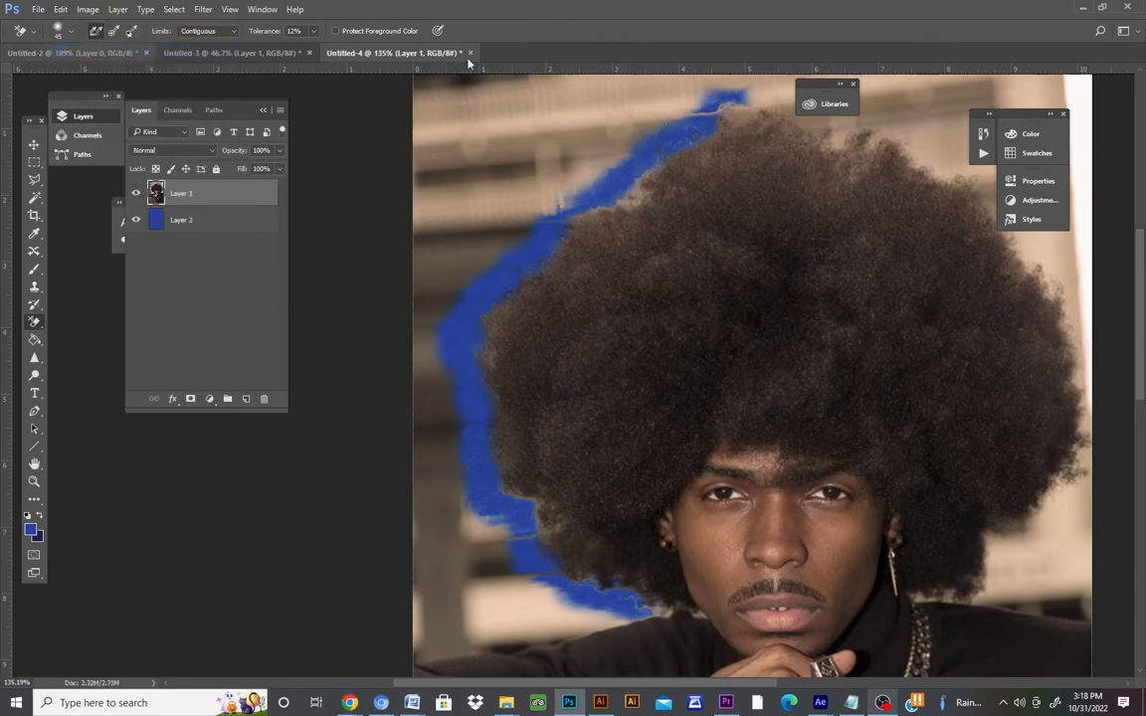
drag(831, 97, 352, 149)
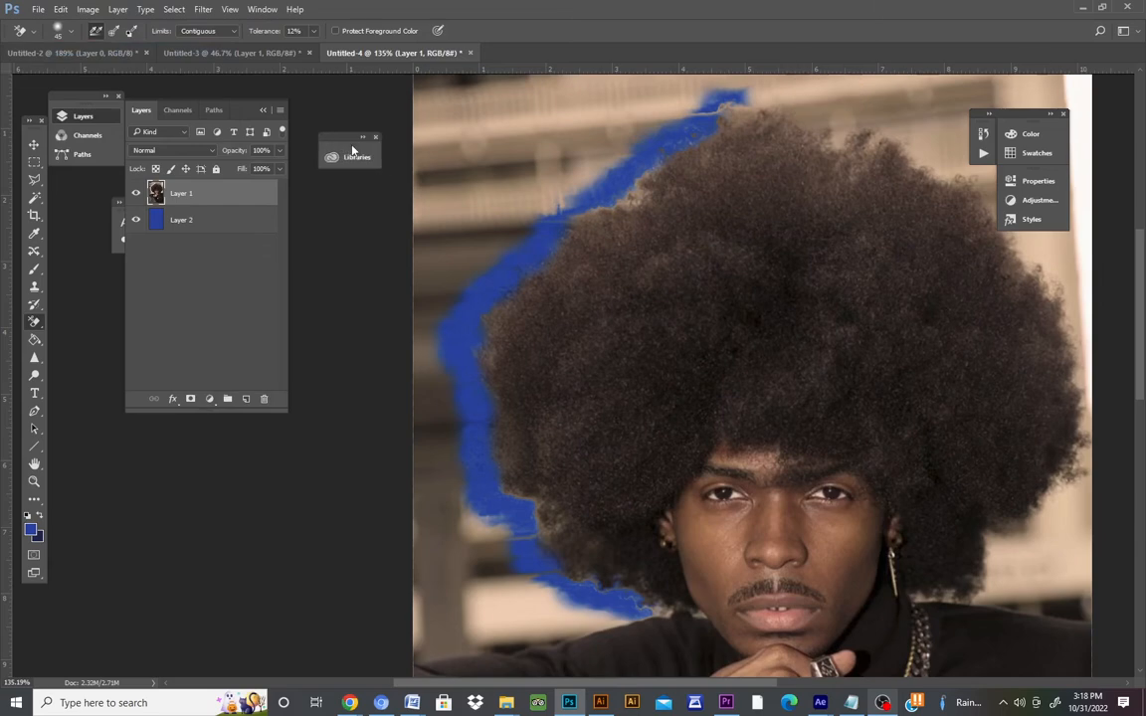
- Erase the background around the afro's crown and right side at 12% tolerance, and inspect the edge with Layer 2 hidden and shown
mouse_move(722, 93)
mouse_down()
mouse_move(800, 107)
mouse_move(838, 136)
mouse_move(860, 128)
mouse_move(826, 132)
mouse_move(822, 119)
mouse_move(889, 128)
mouse_move(969, 179)
mouse_move(919, 151)
mouse_move(956, 163)
mouse_move(1070, 309)
mouse_move(1085, 357)
mouse_move(1072, 458)
mouse_move(1095, 425)
mouse_move(1075, 484)
mouse_move(1004, 545)
mouse_move(993, 530)
mouse_move(989, 589)
mouse_move(998, 539)
mouse_move(1075, 503)
mouse_move(1084, 454)
mouse_up()
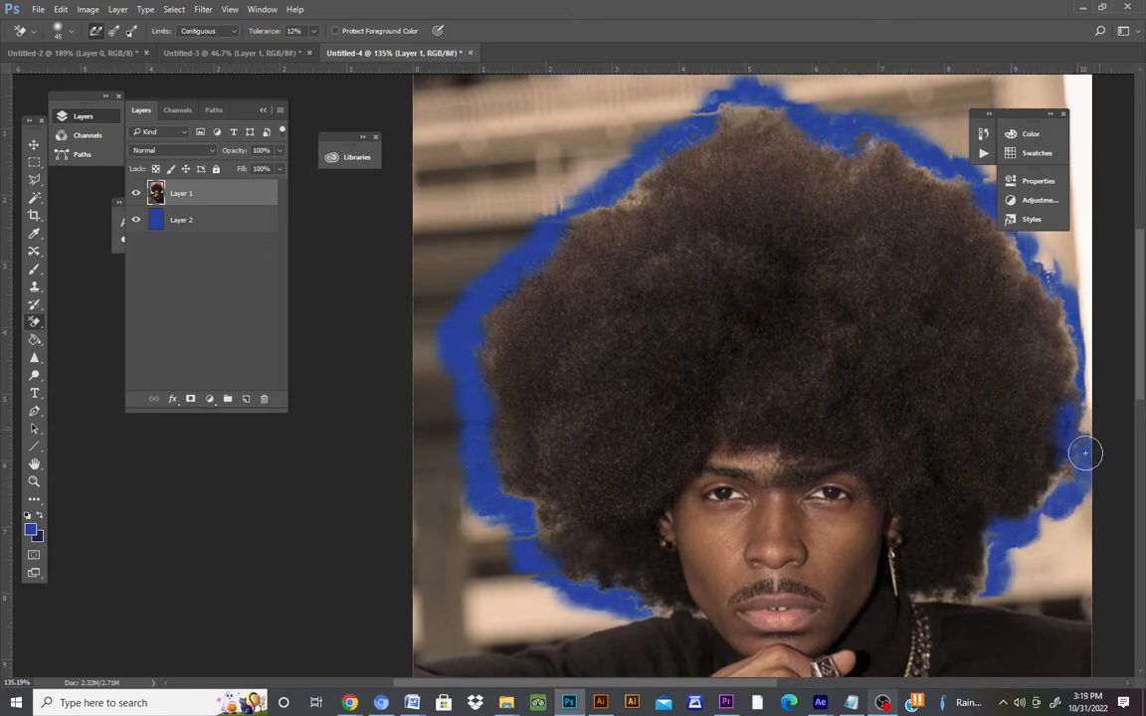
click(140, 220)
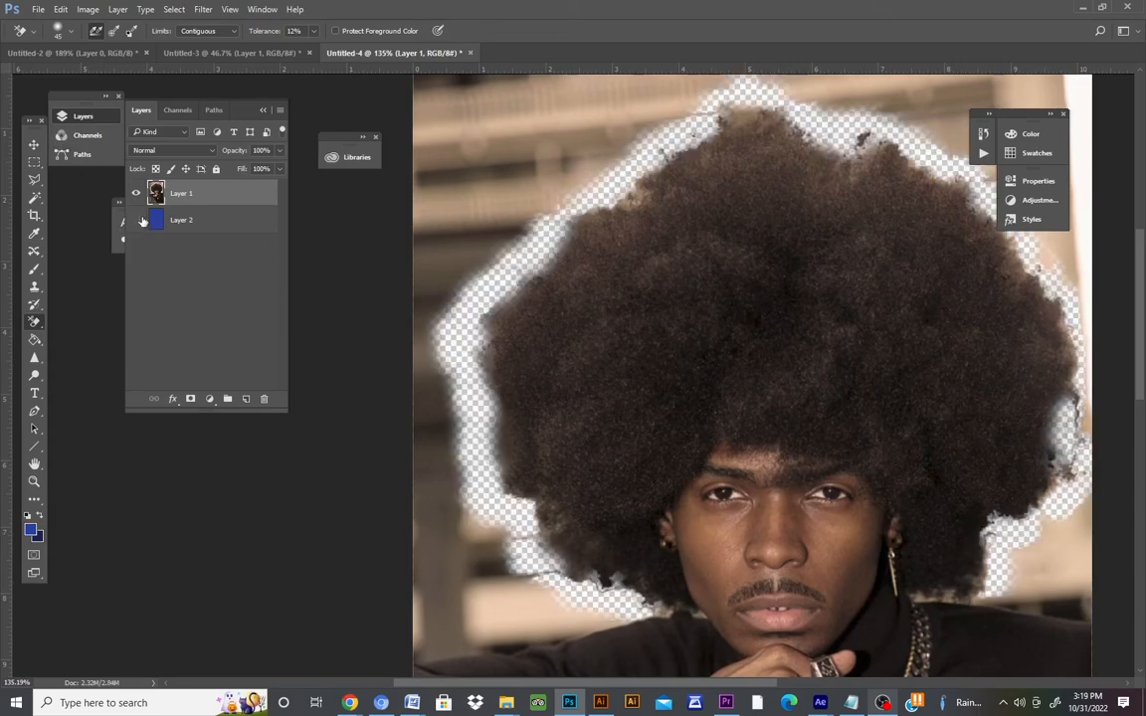
click(140, 220)
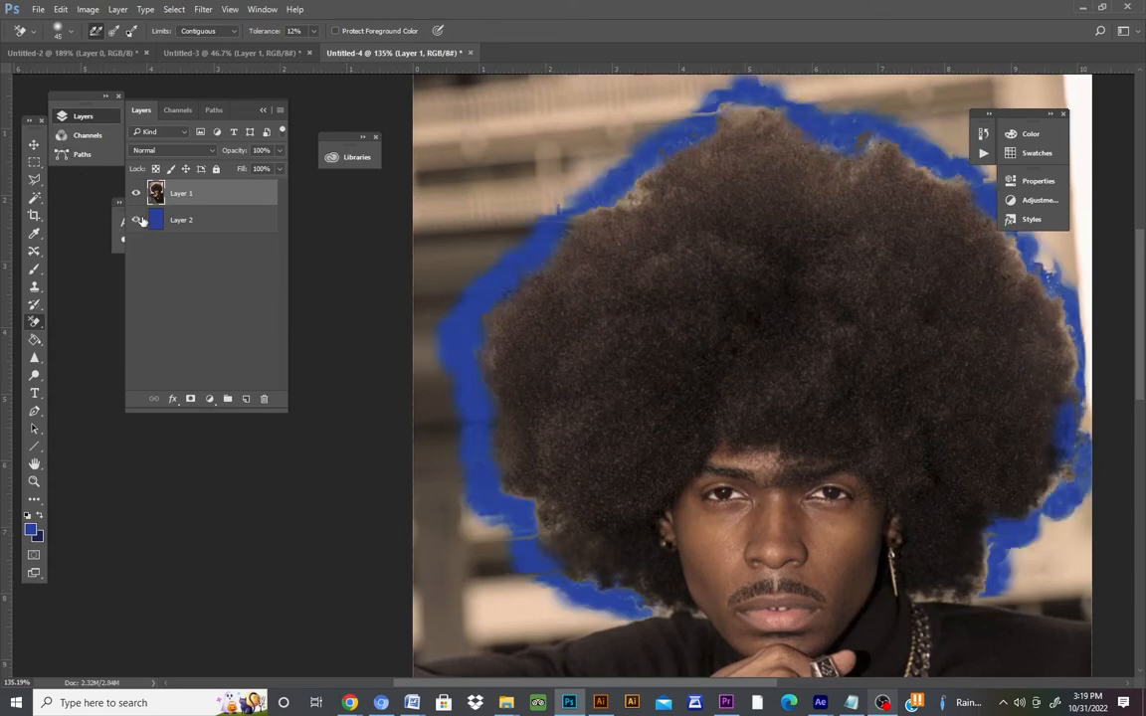
- Step back and forward through the last erasing to compare the hair edge, and undo all the erasing around the afro
click(61, 9)
click(129, 21)
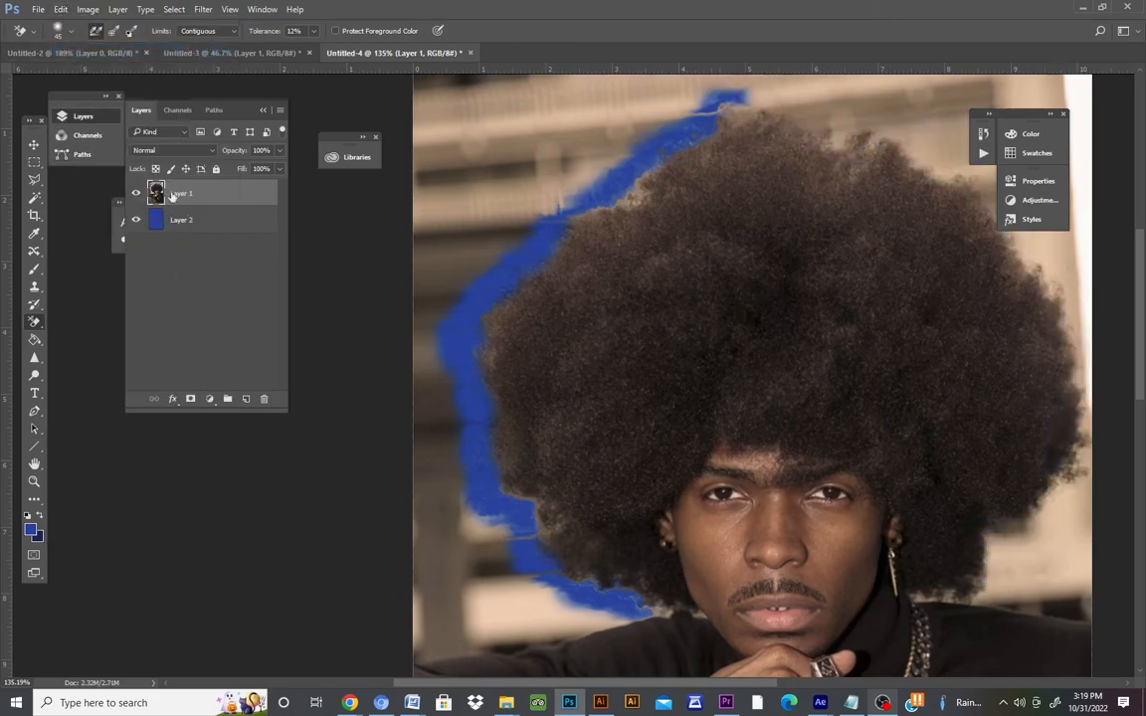
click(65, 10)
click(68, 38)
click(57, 10)
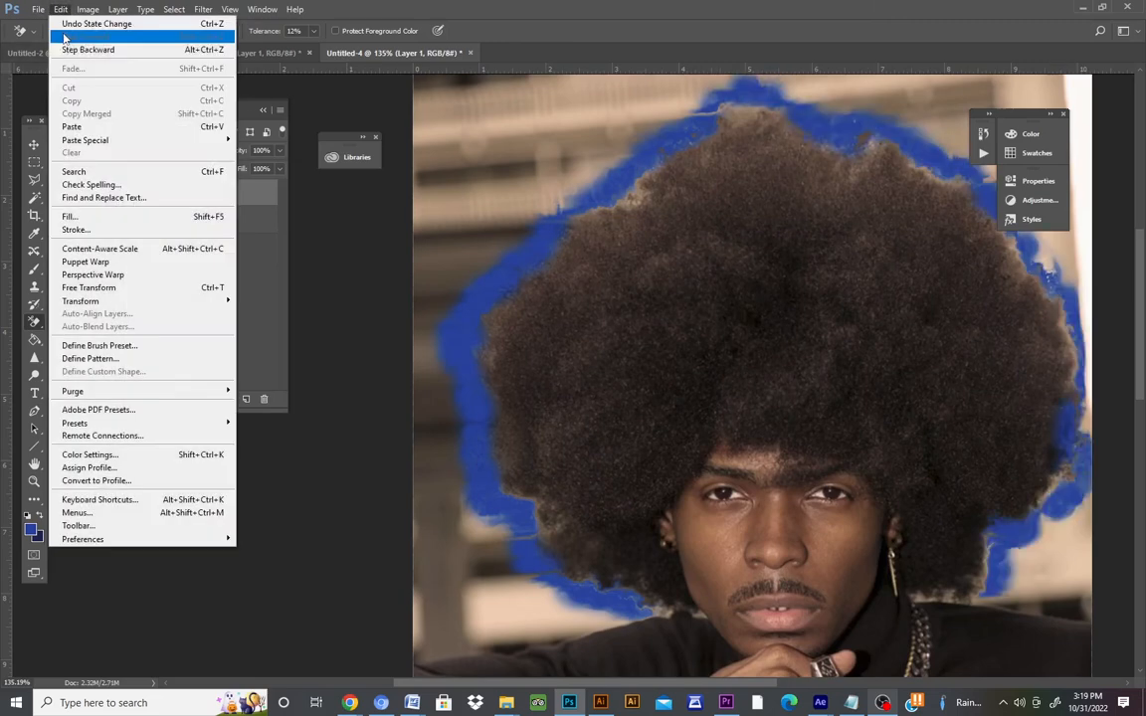
click(62, 49)
click(56, 10)
click(62, 49)
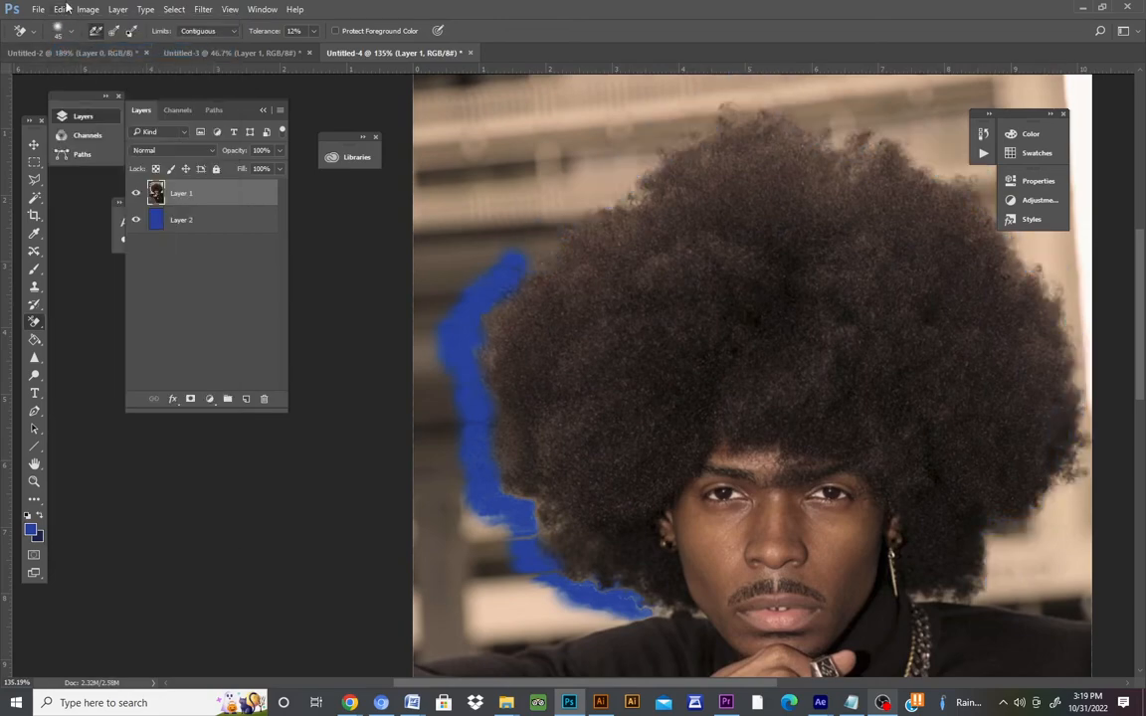
click(60, 9)
click(63, 49)
click(60, 10)
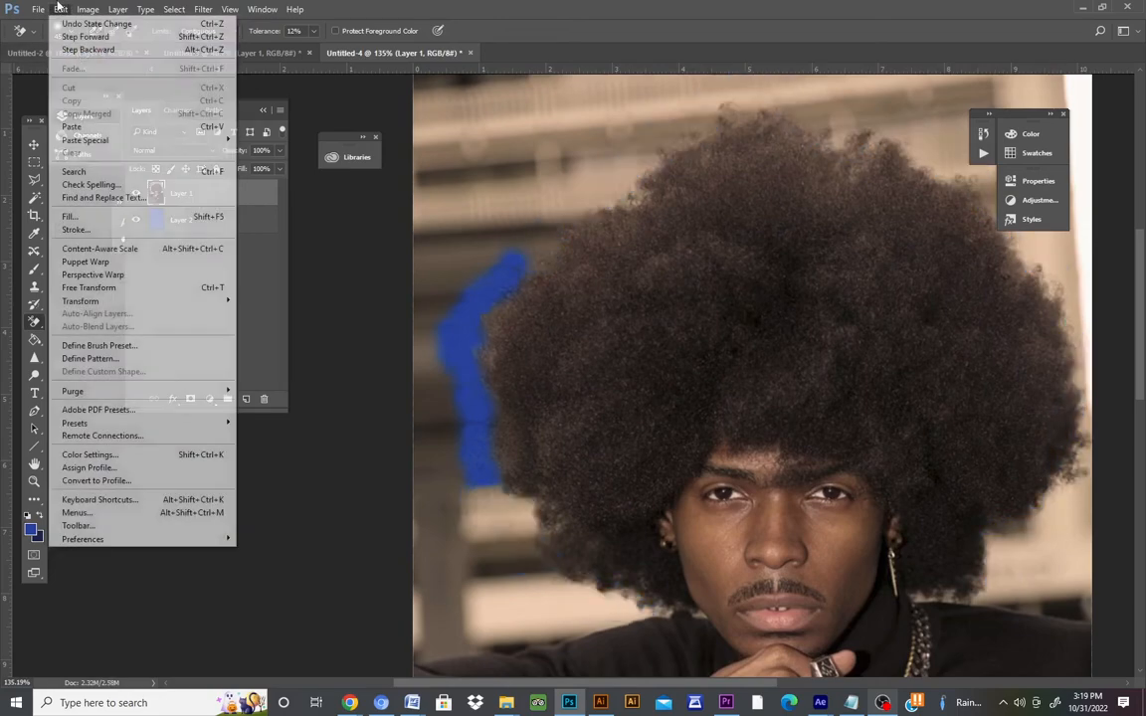
click(63, 48)
click(59, 9)
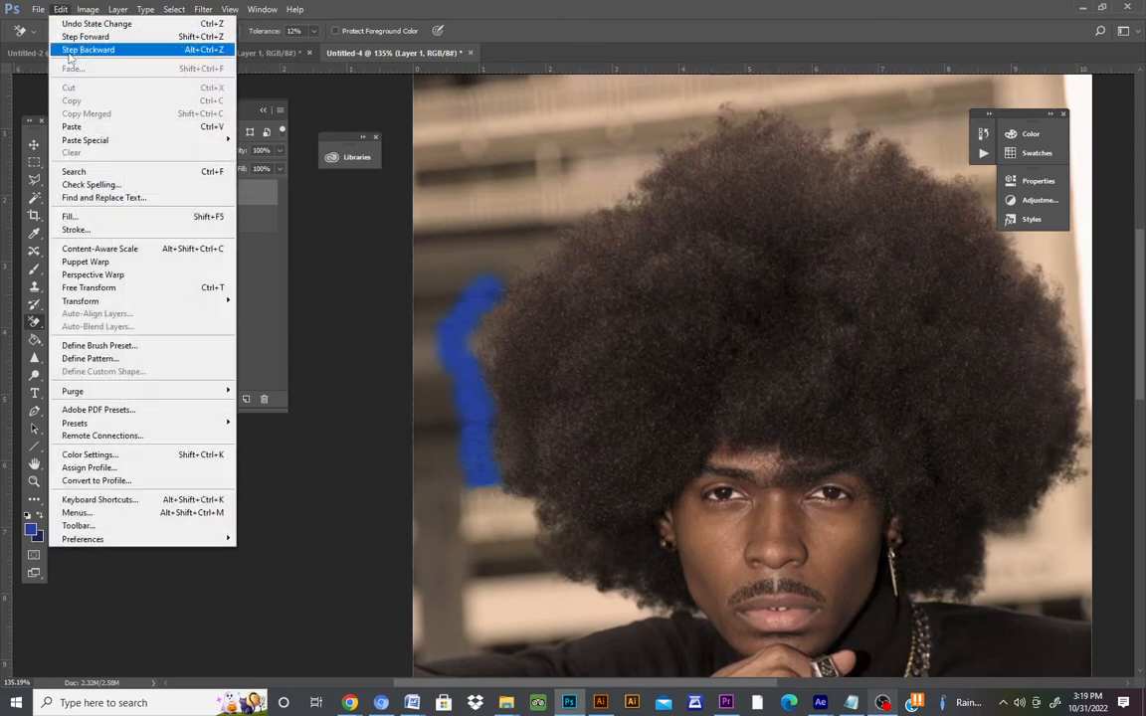
click(65, 50)
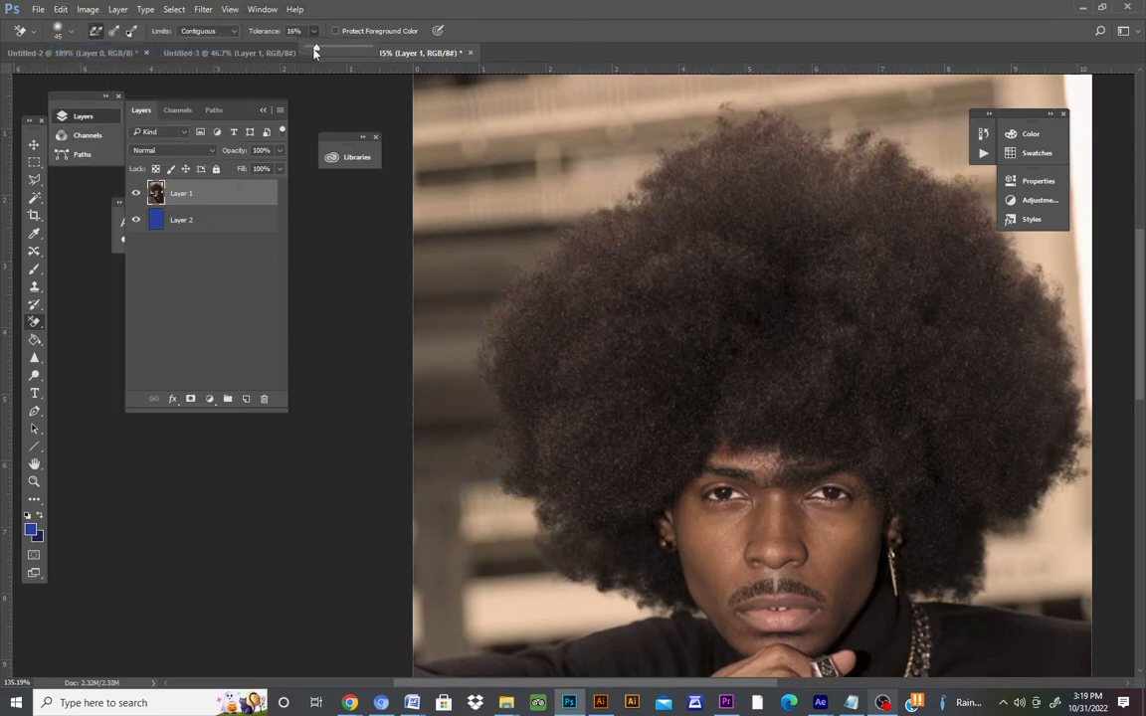
- Erase the background around the afro's whole outline with the Background Eraser at 16% tolerance, and hide Layer 2
mouse_move(626, 610)
mouse_down()
mouse_move(551, 577)
mouse_move(511, 498)
mouse_move(464, 468)
mouse_move(480, 414)
mouse_move(465, 362)
mouse_move(476, 318)
mouse_move(513, 252)
mouse_move(585, 200)
mouse_move(619, 194)
mouse_move(666, 139)
mouse_move(753, 100)
mouse_move(770, 105)
mouse_move(739, 116)
mouse_move(782, 100)
mouse_move(960, 174)
mouse_move(1035, 250)
mouse_move(1071, 316)
mouse_move(1082, 393)
mouse_move(1064, 482)
mouse_move(1004, 529)
mouse_move(980, 597)
mouse_up()
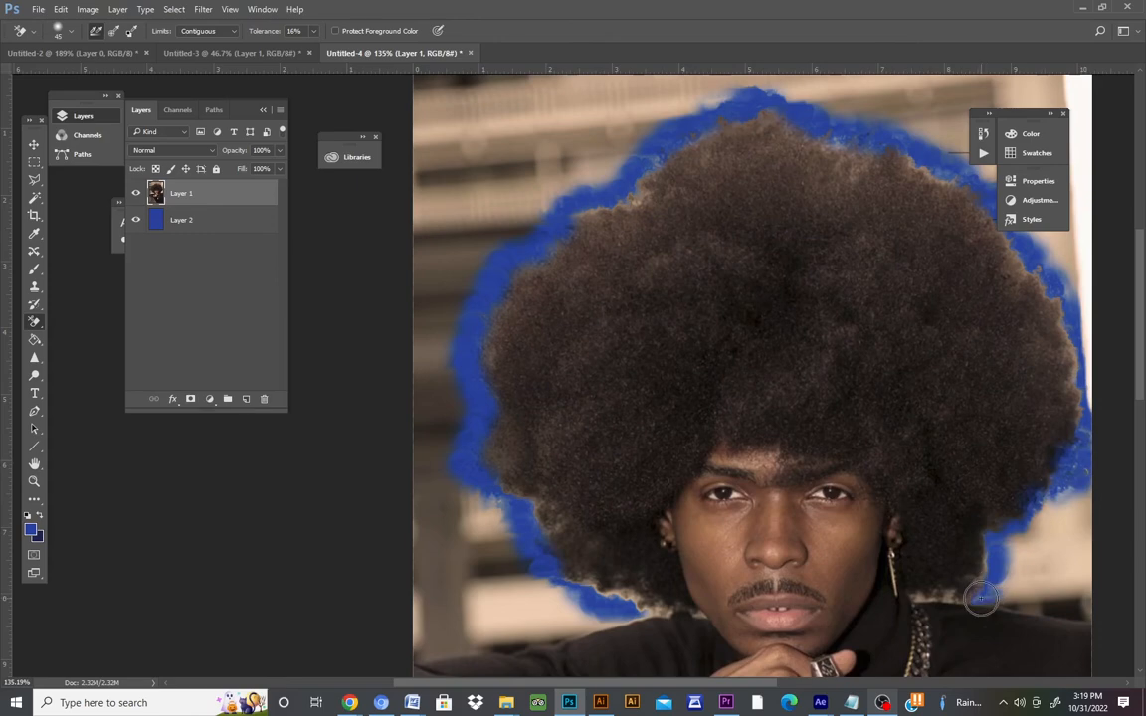
click(137, 220)
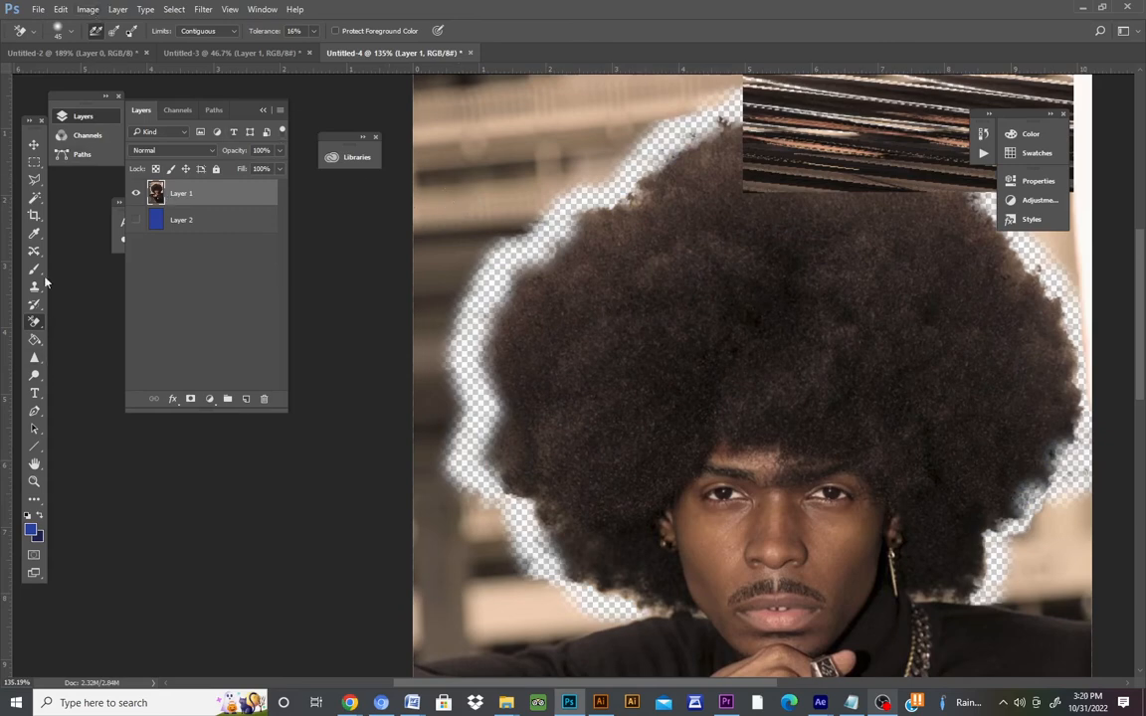
- Add a layer mask that reveals all to Layer 1
click(117, 9)
mouse_move(179, 217)
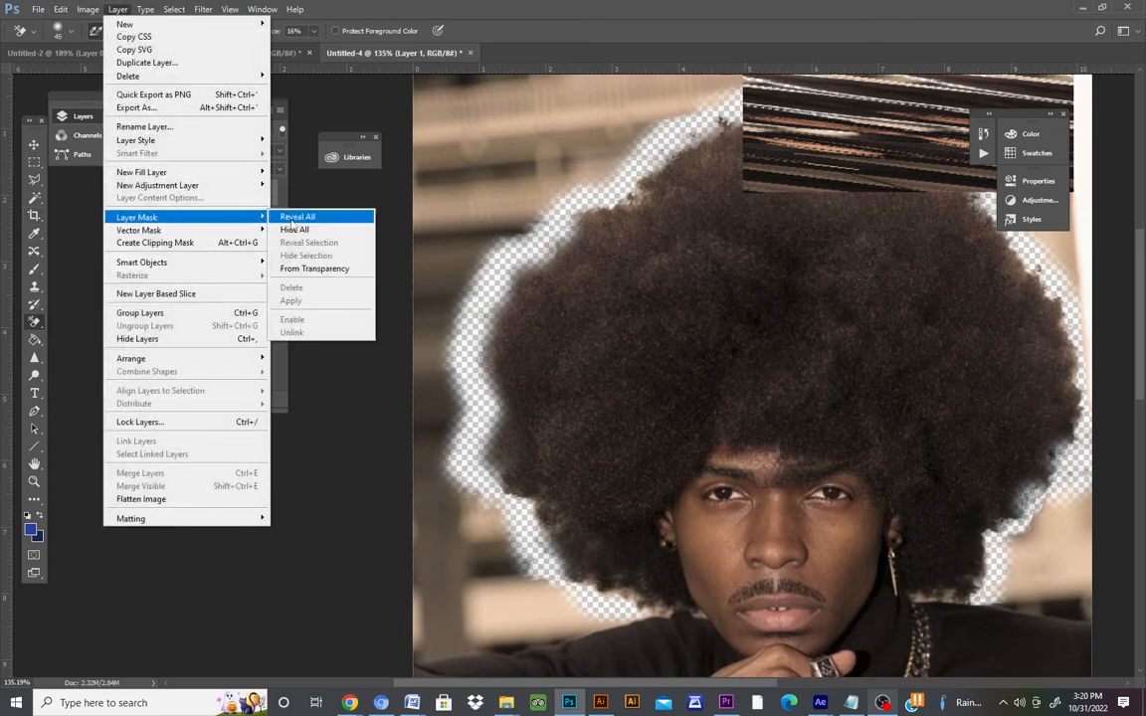
click(298, 215)
- Paint black on Layer 1's mask with a 20 px Brush along the outer rim of the erased band around the afro
click(34, 269)
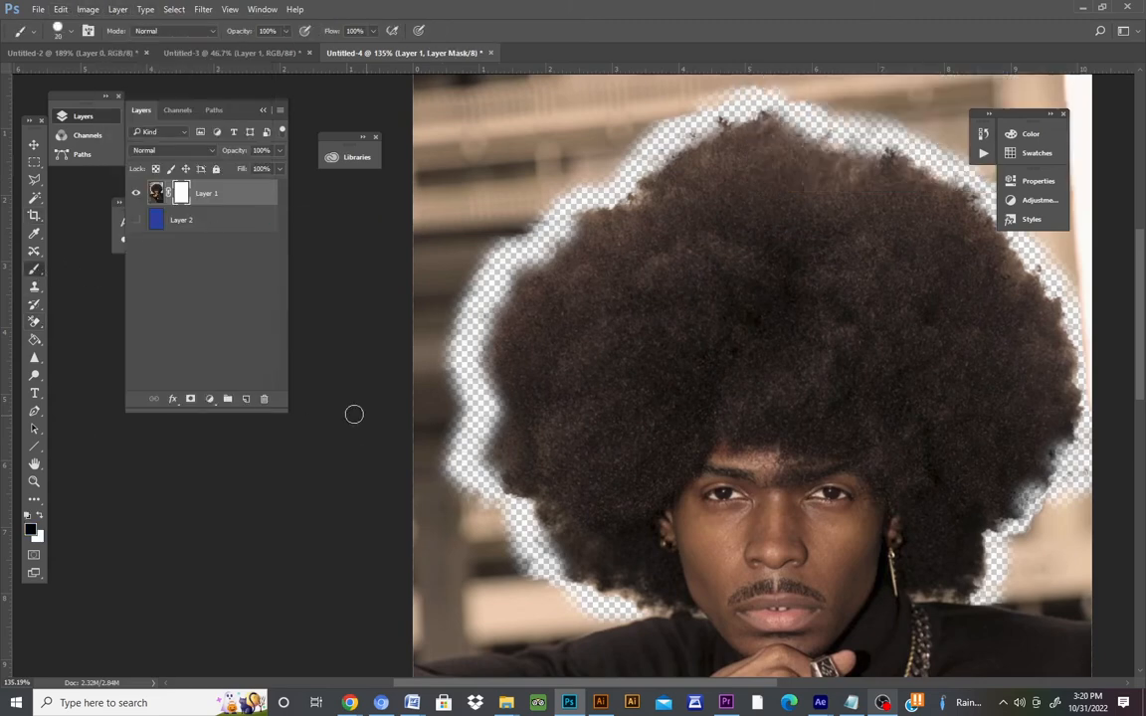
mouse_move(457, 340)
mouse_down()
mouse_move(449, 400)
mouse_move(462, 473)
mouse_move(522, 559)
mouse_move(625, 615)
mouse_up()
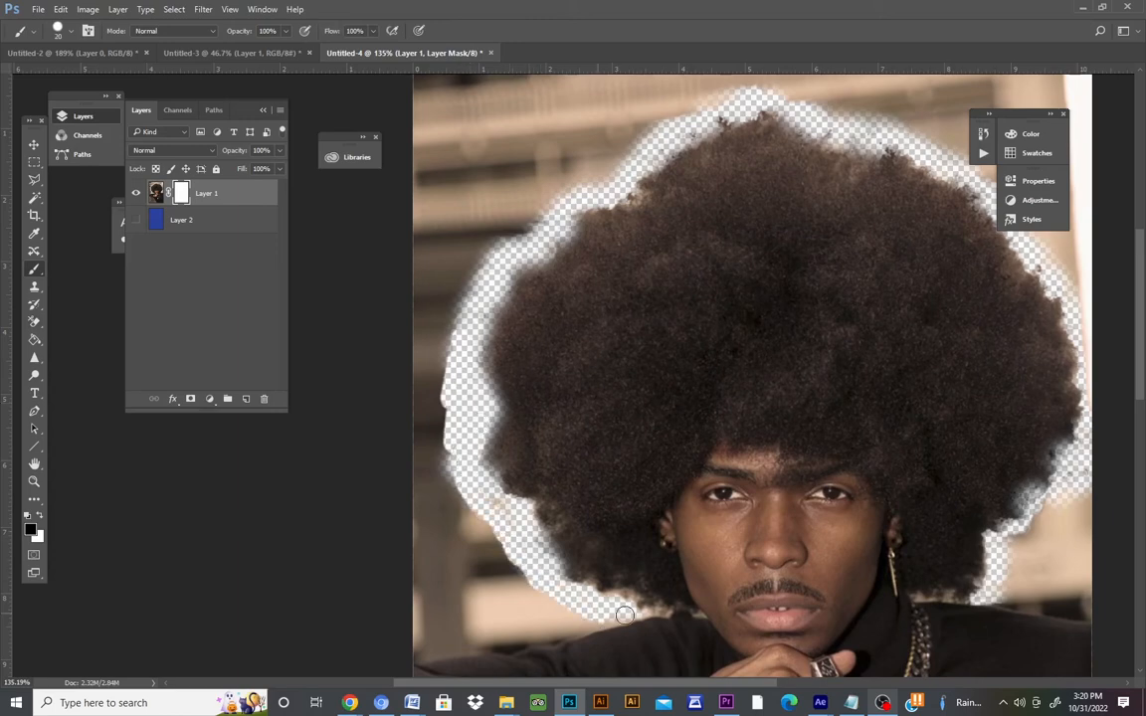
mouse_move(1043, 508)
mouse_down()
mouse_move(1012, 537)
mouse_move(1002, 582)
mouse_up()
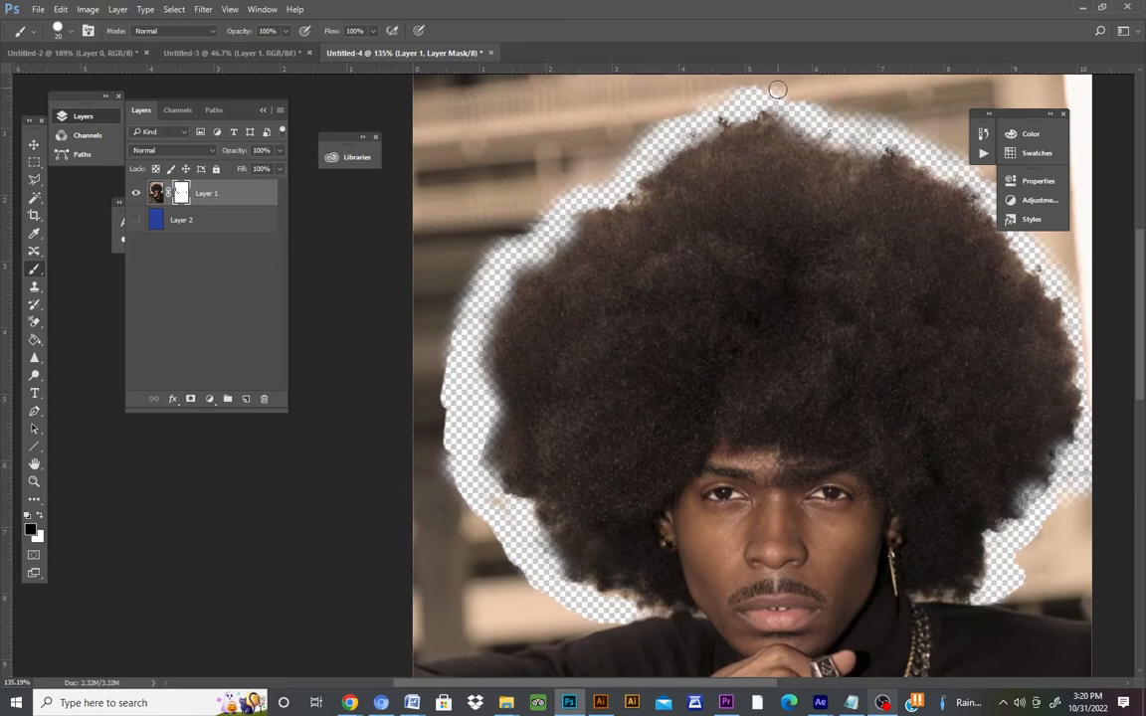
mouse_move(729, 90)
mouse_down()
mouse_move(657, 128)
mouse_move(607, 186)
mouse_move(563, 196)
mouse_move(479, 255)
mouse_move(524, 215)
mouse_move(541, 216)
mouse_move(484, 276)
mouse_move(451, 354)
mouse_up()
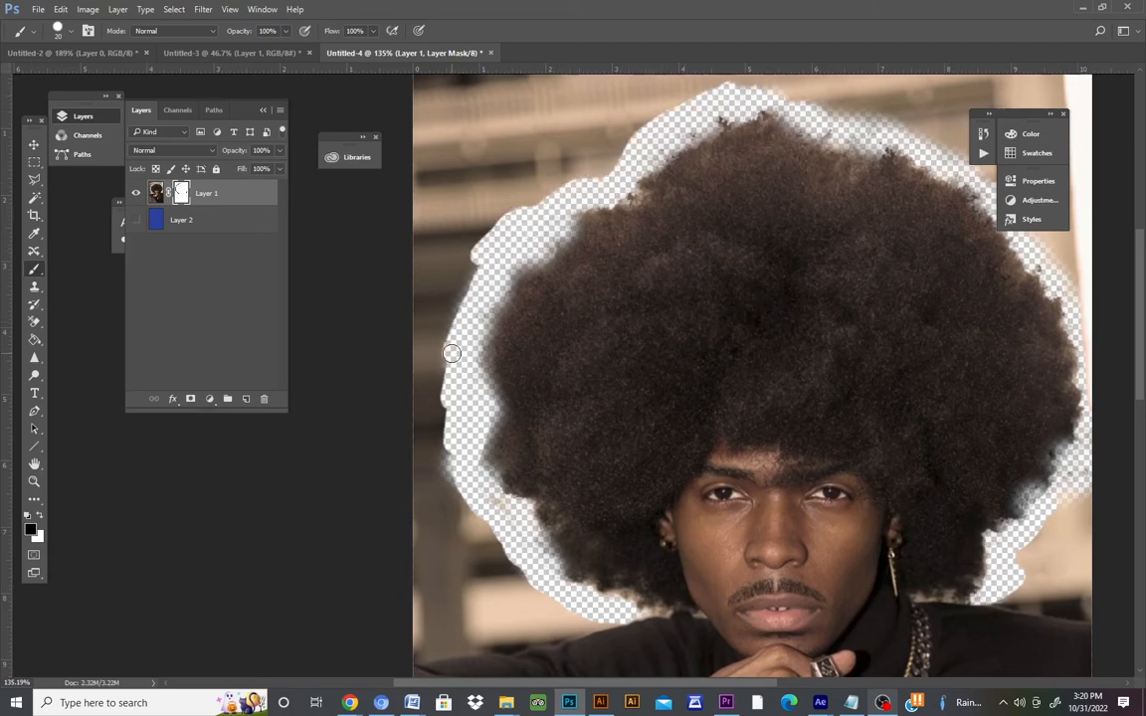
- Set the Background Eraser's brush size to 6 px and target Layer 1's image instead of its mask
click(36, 323)
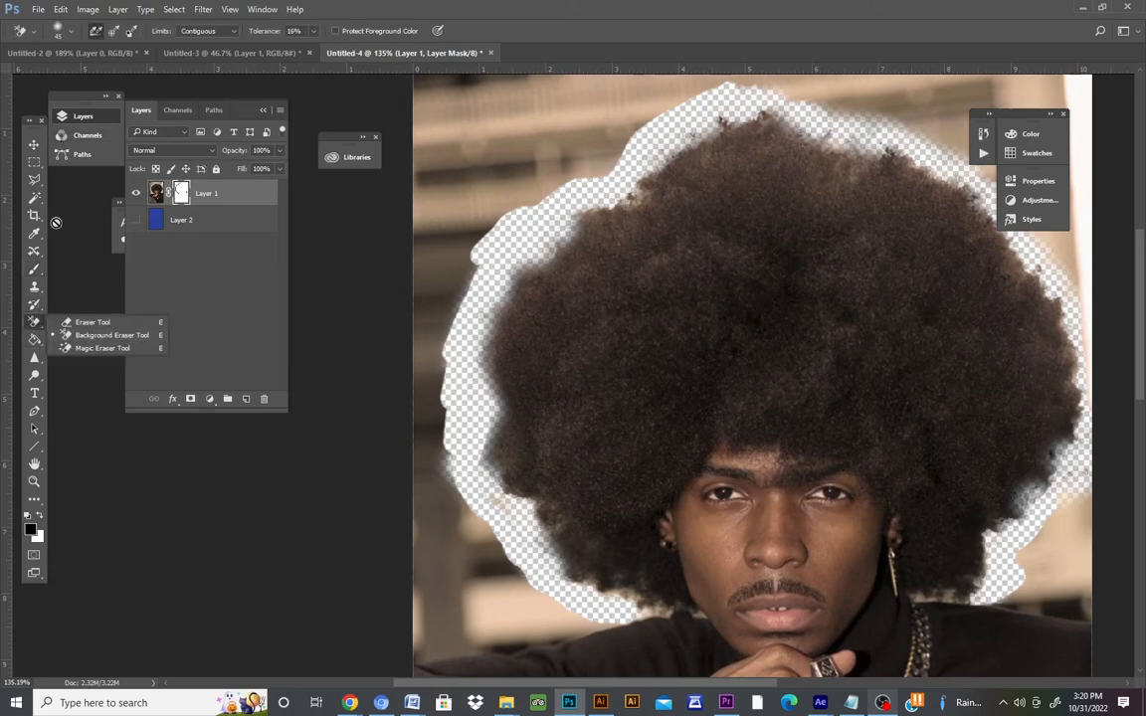
click(106, 336)
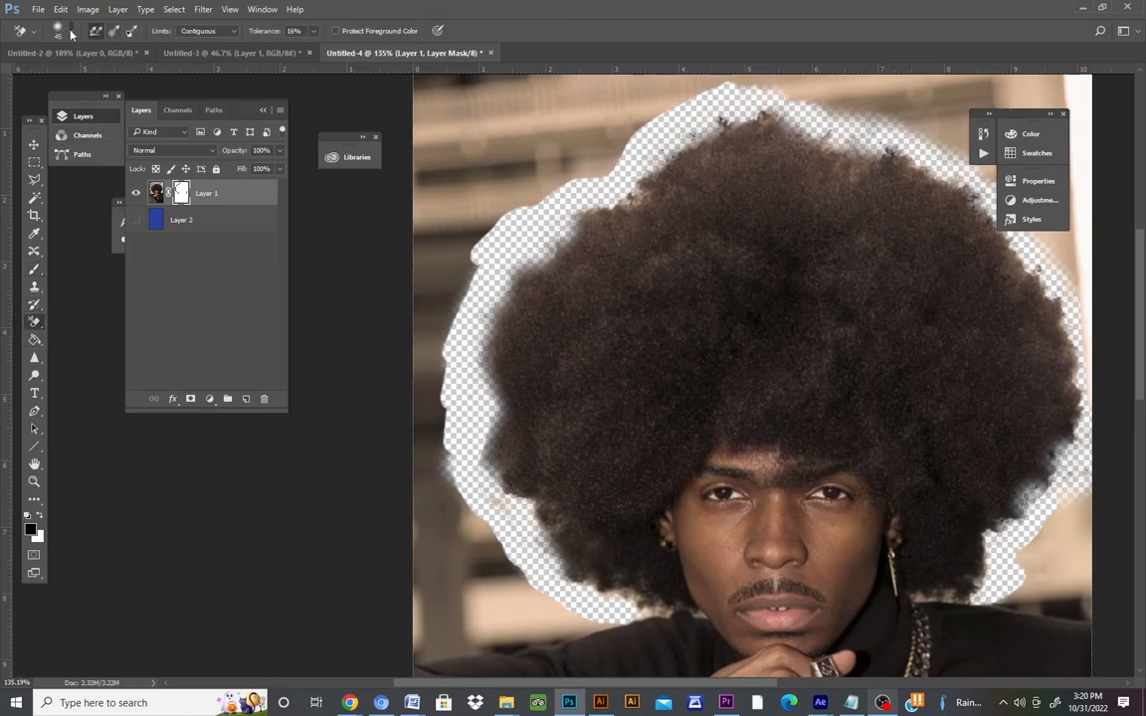
click(71, 32)
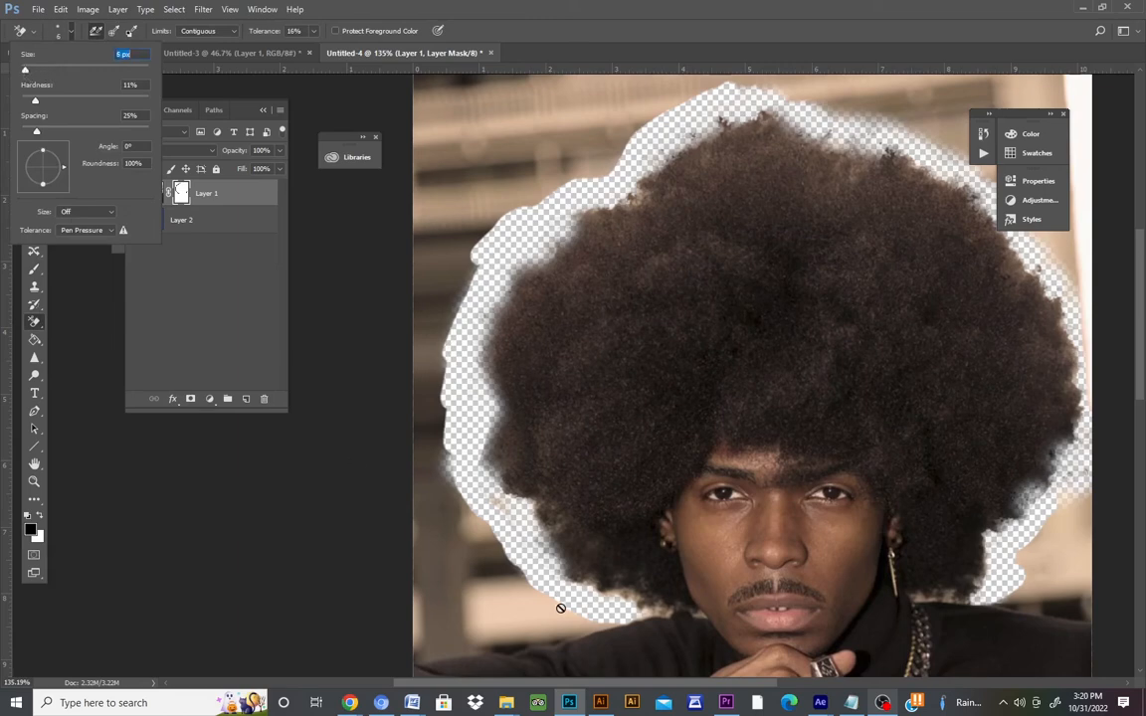
key(Return)
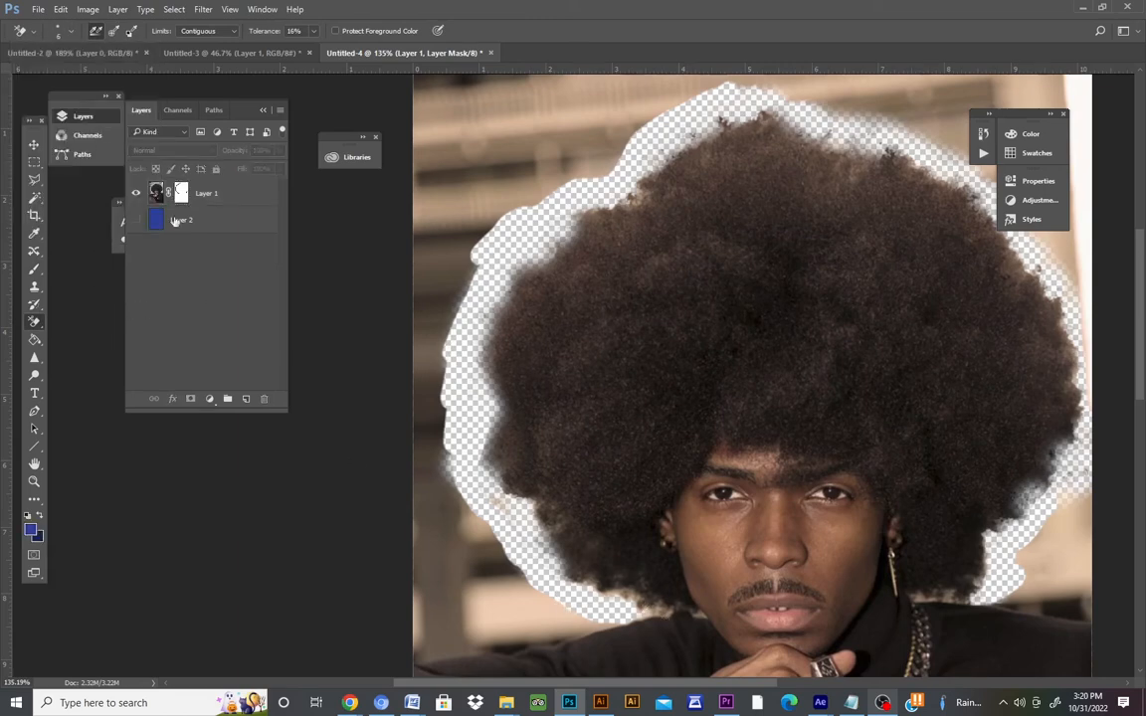
click(155, 193)
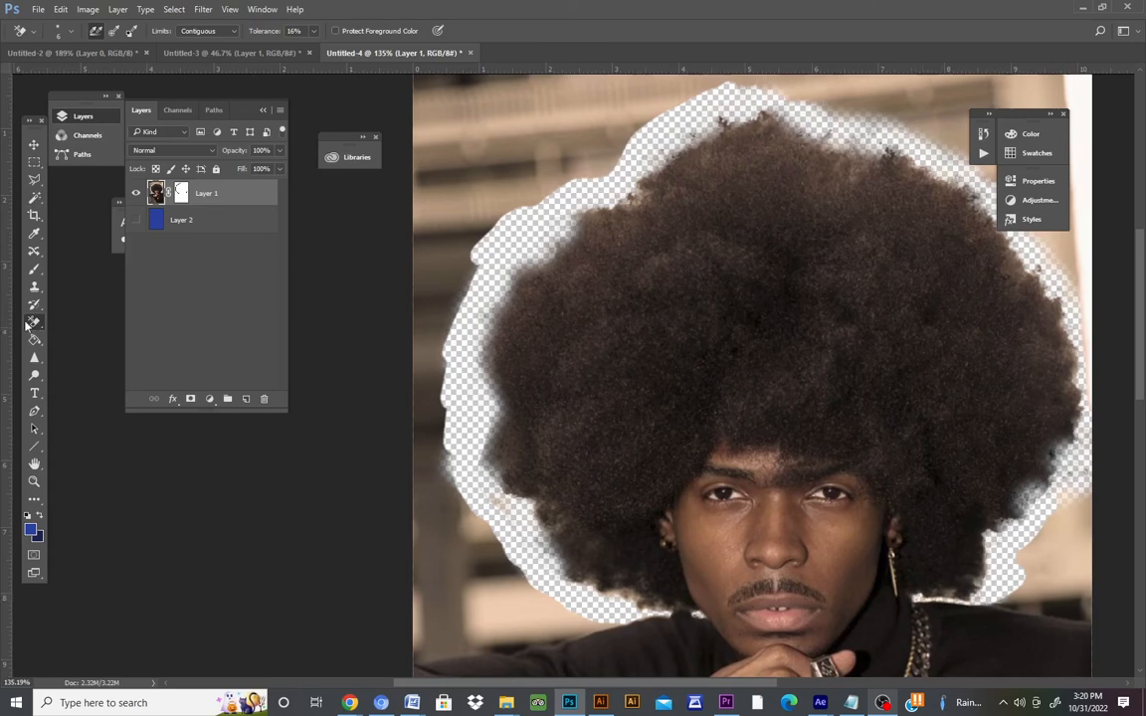
- Undo the last changes made on Layer 1's image
click(61, 10)
click(61, 12)
click(60, 10)
click(61, 10)
- Paint black on Layer 1's mask with a soft 20 px Brush at 0% hardness, widening the cleared band above the shoulder beside the earring
click(181, 193)
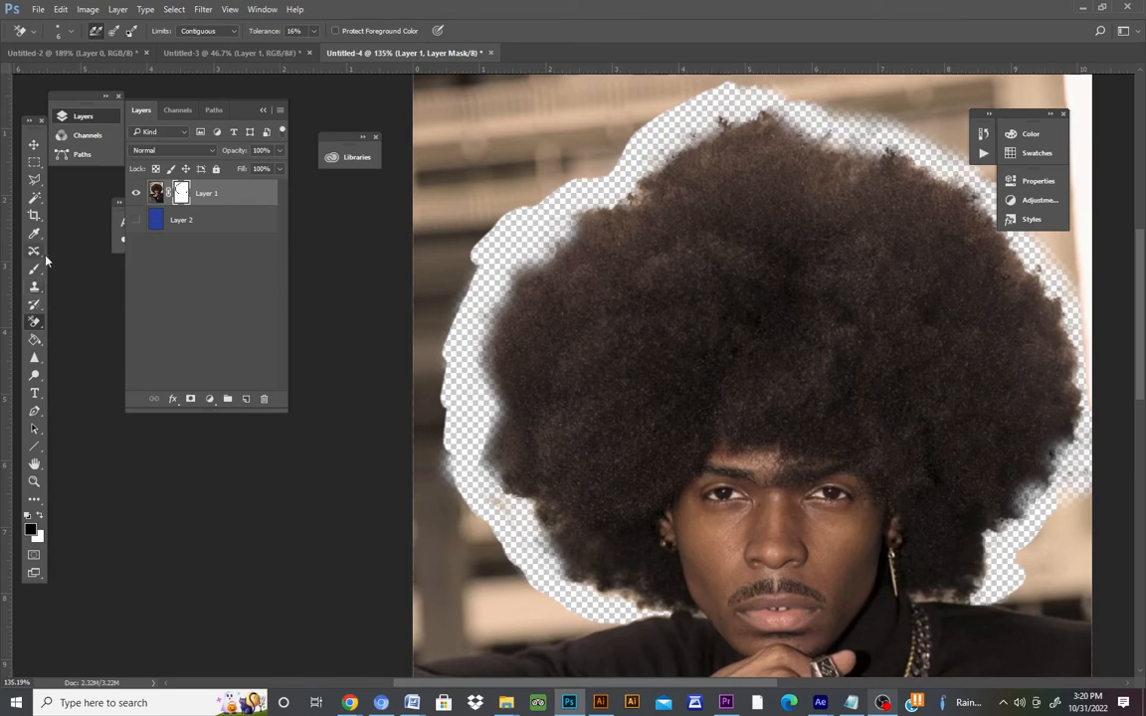
click(34, 268)
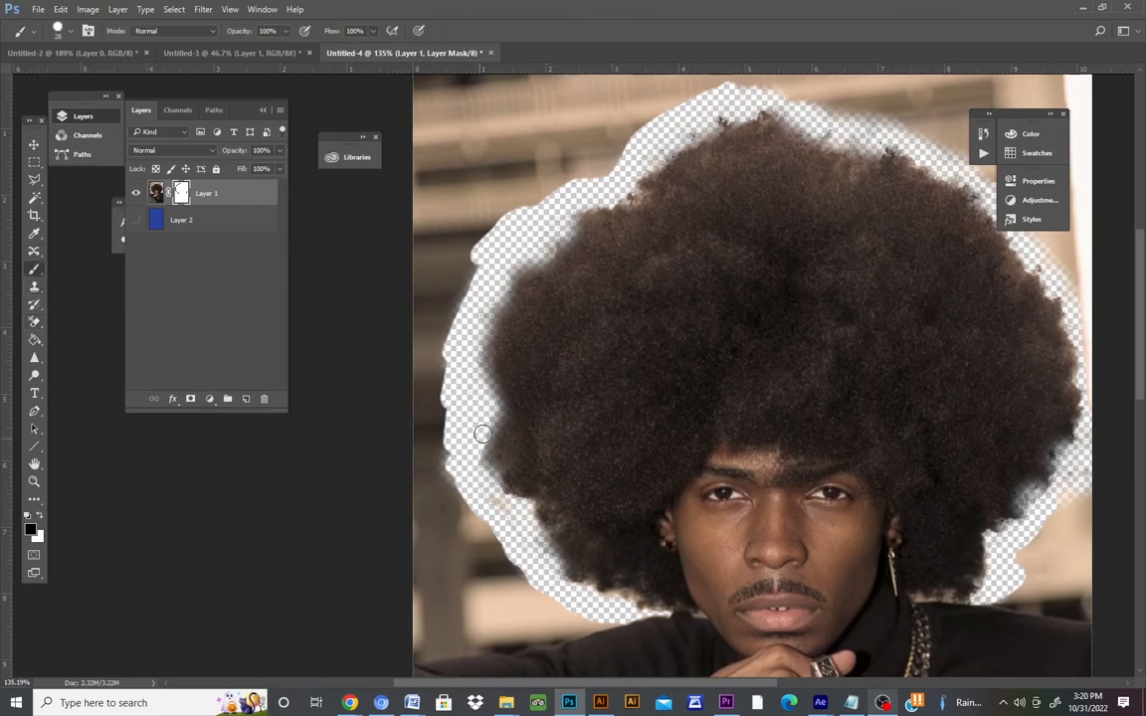
click(70, 31)
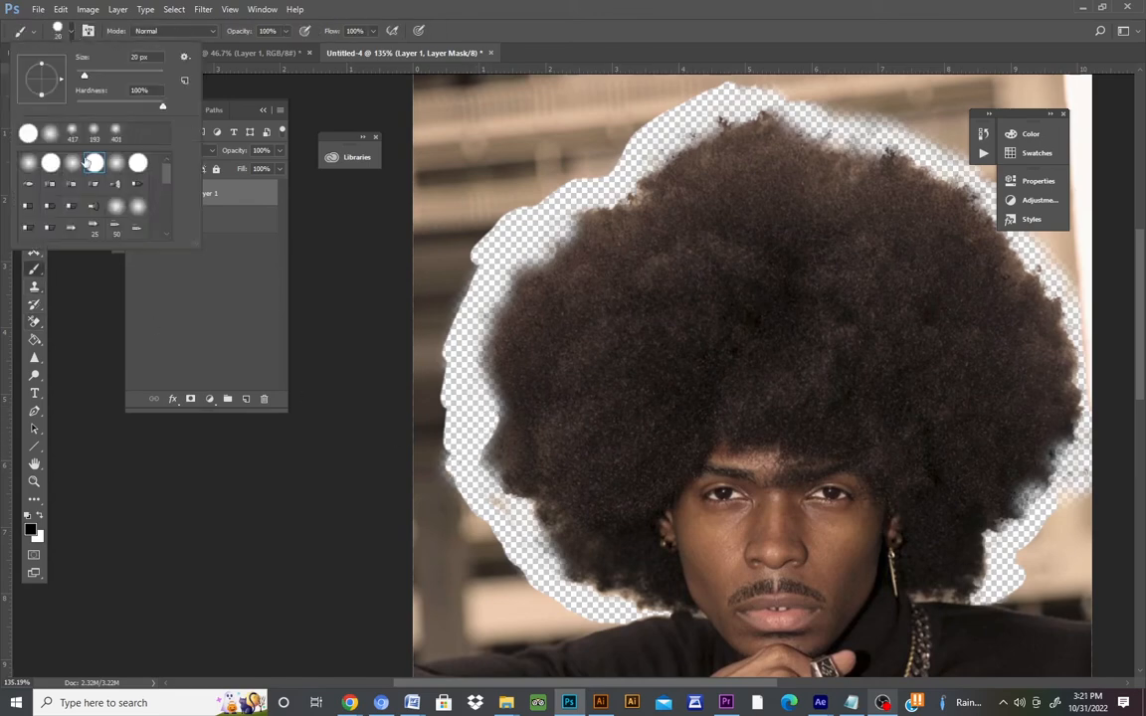
click(438, 384)
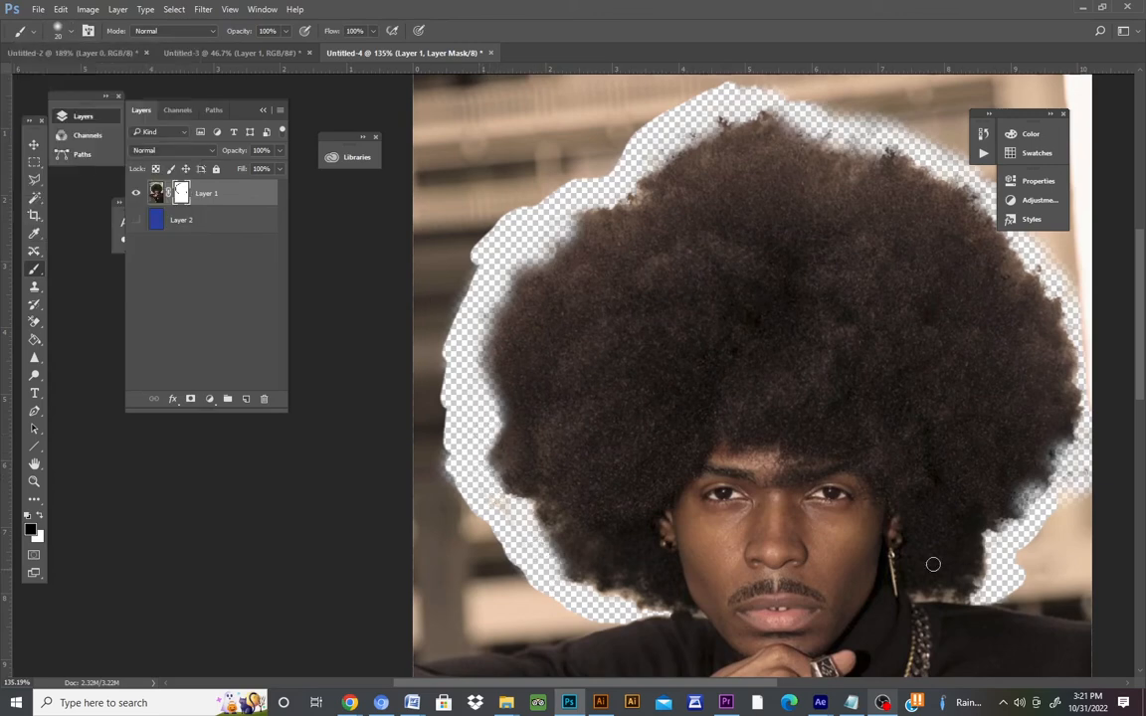
mouse_move(1017, 577)
mouse_down()
mouse_move(1060, 520)
mouse_move(1022, 536)
mouse_move(1031, 553)
mouse_move(1077, 499)
mouse_up()
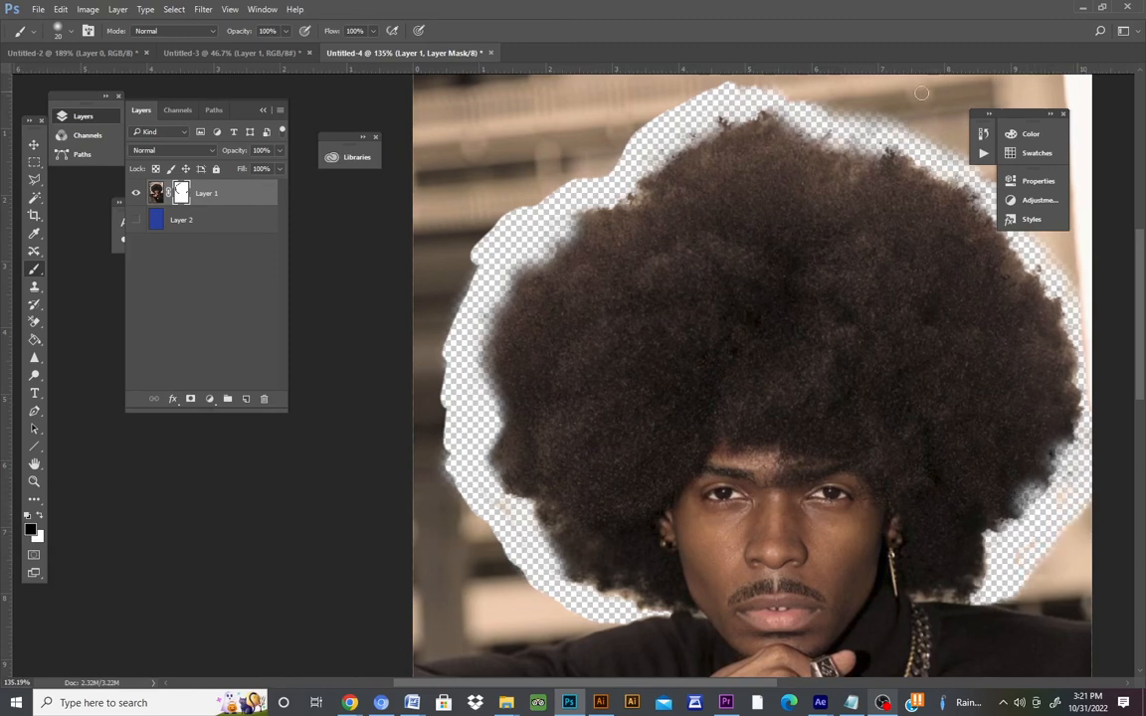
- Increase the Brush size and paint black on Layer 1's mask over the background along the top of the afro
click(70, 33)
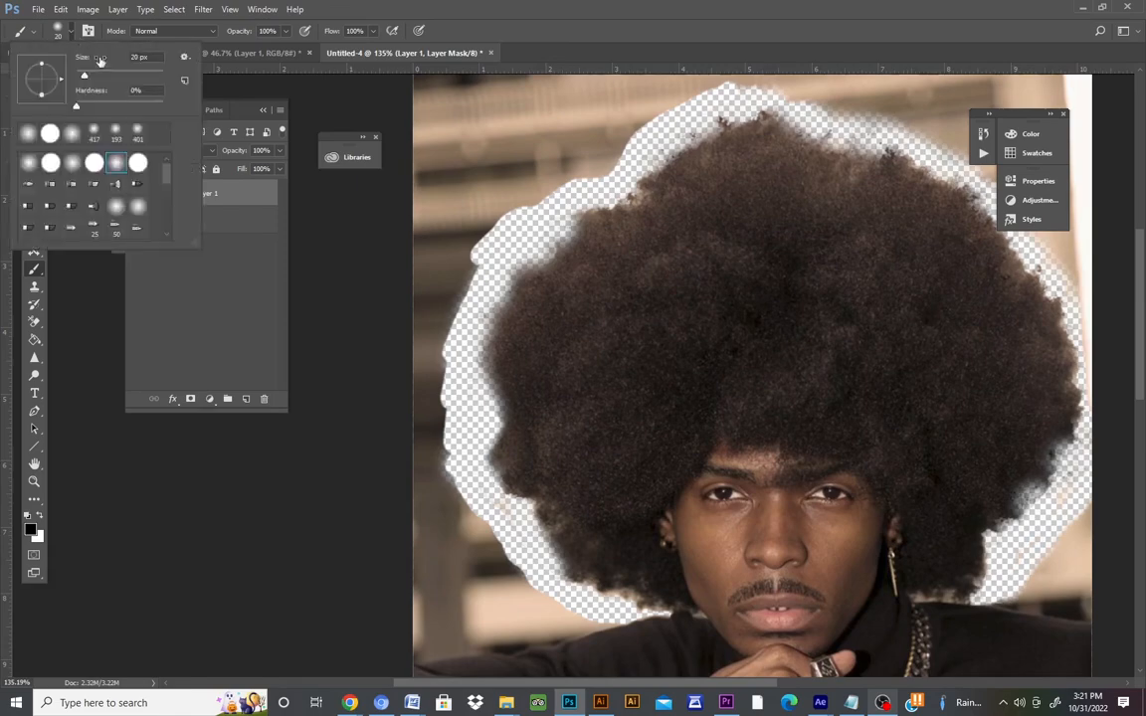
click(100, 75)
drag(651, 78, 763, 85)
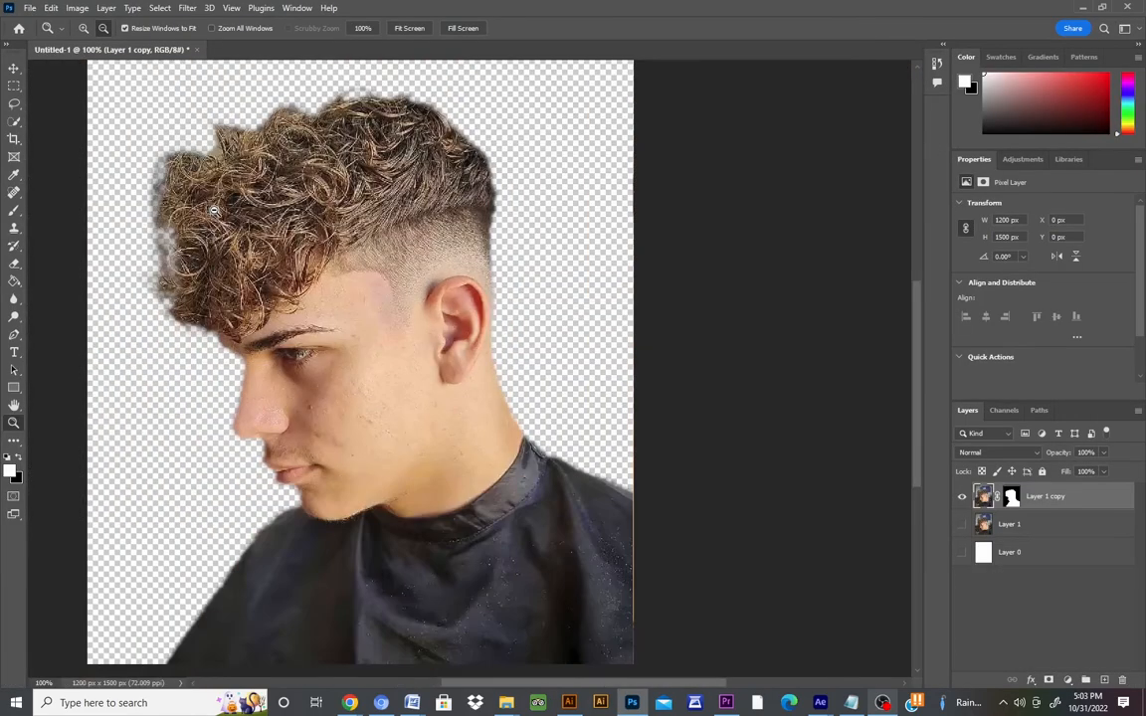
- Examine the hair edge of the curly-haired portrait cutout on Layer 1 copy at different zoom levels, ending at 50%
alt+click(213, 210)
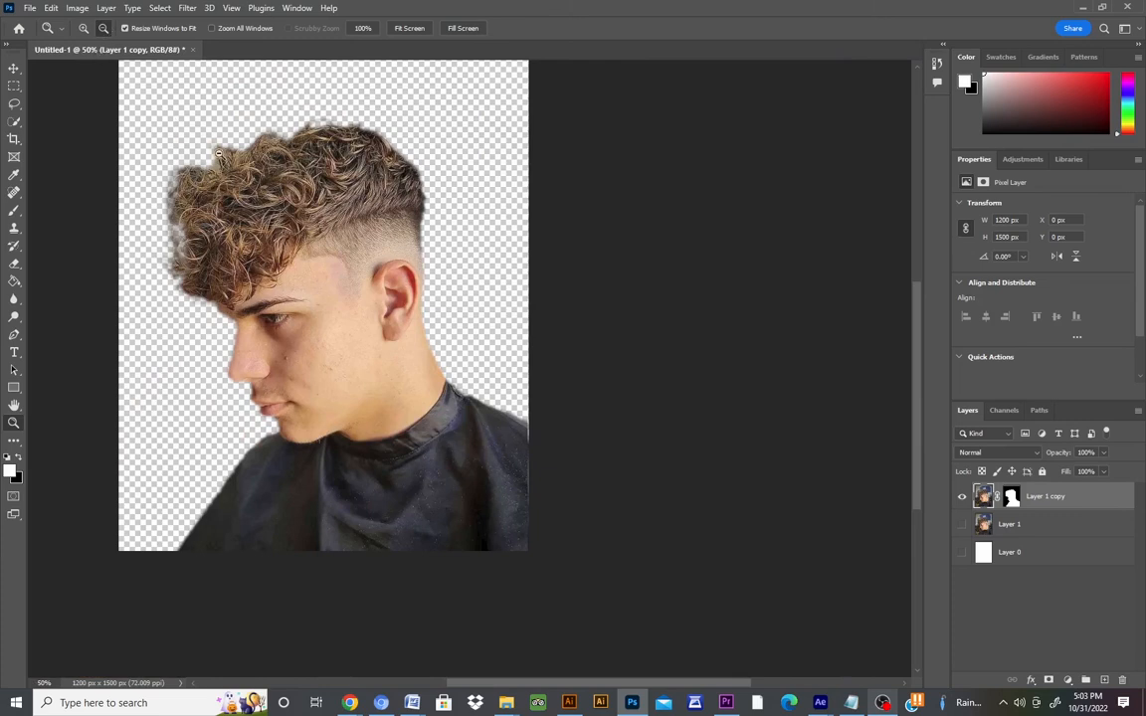
click(164, 155)
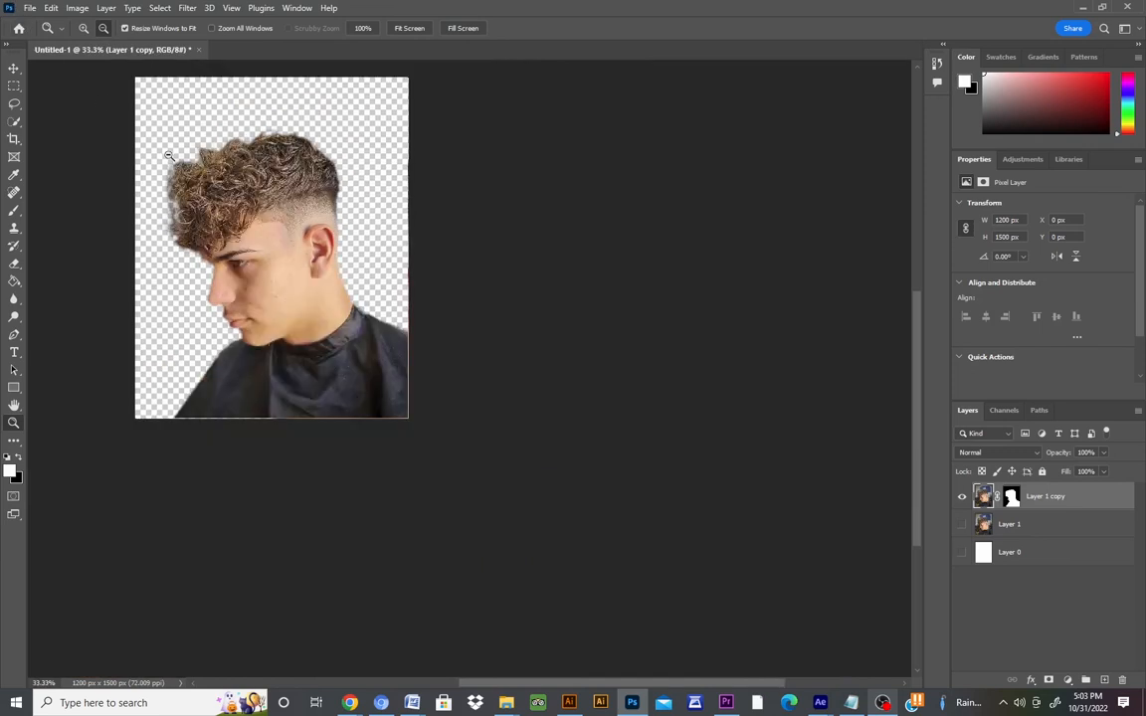
click(83, 28)
click(94, 111)
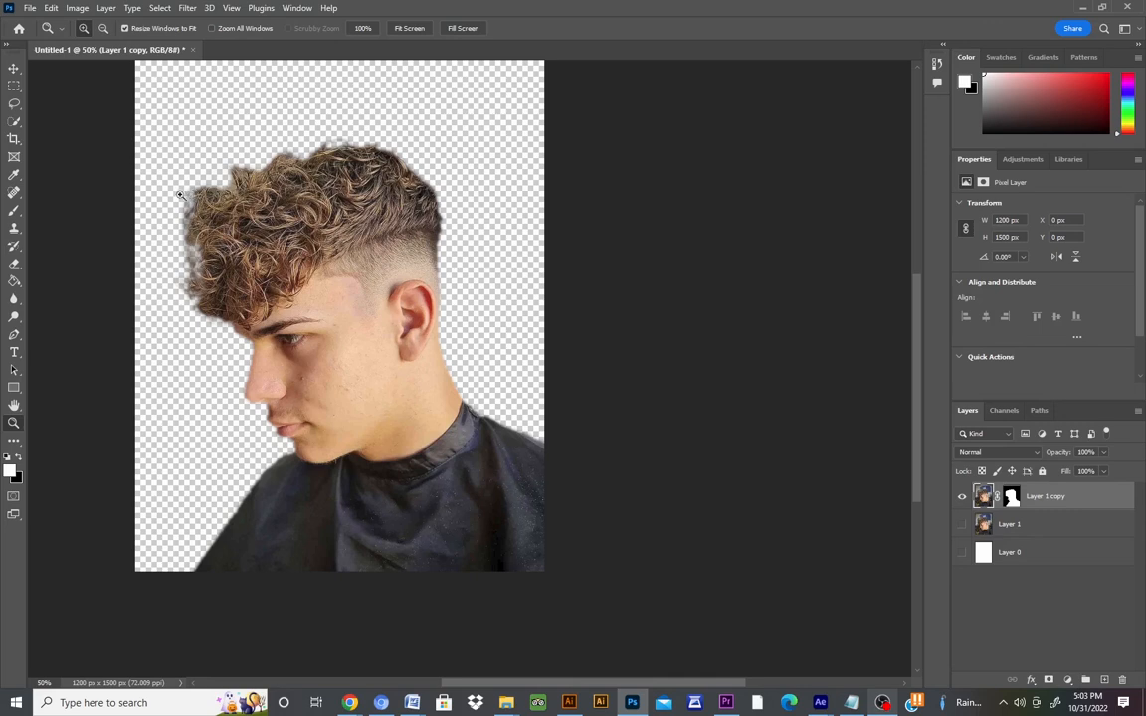
click(13, 88)
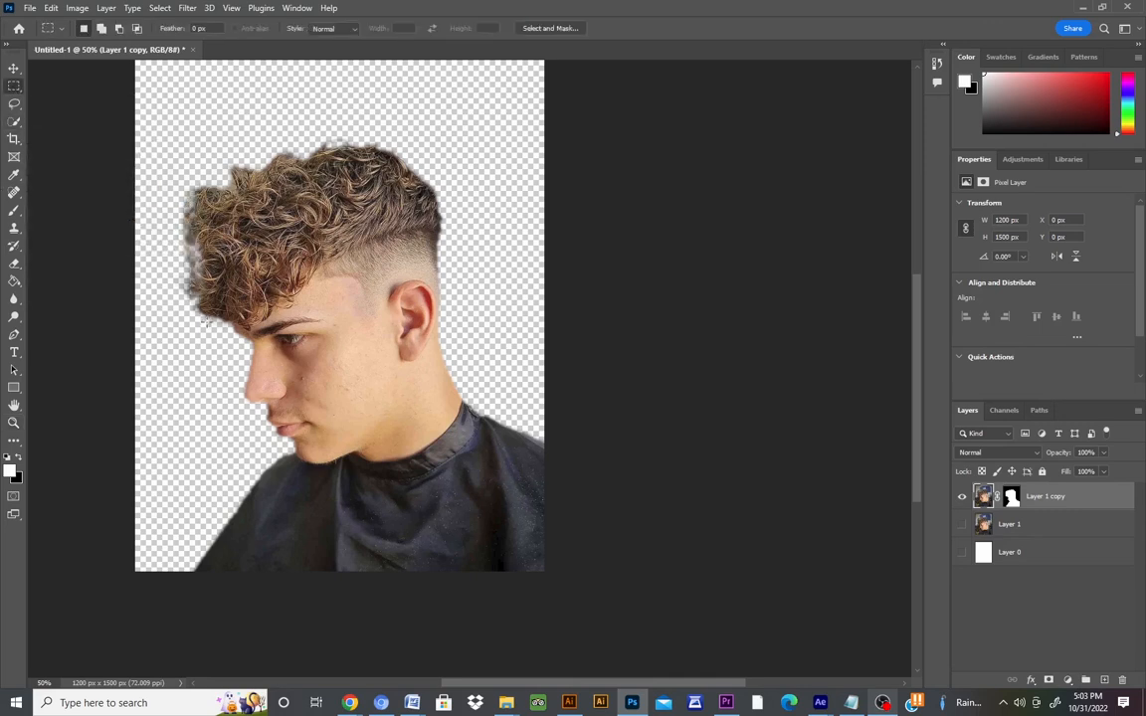